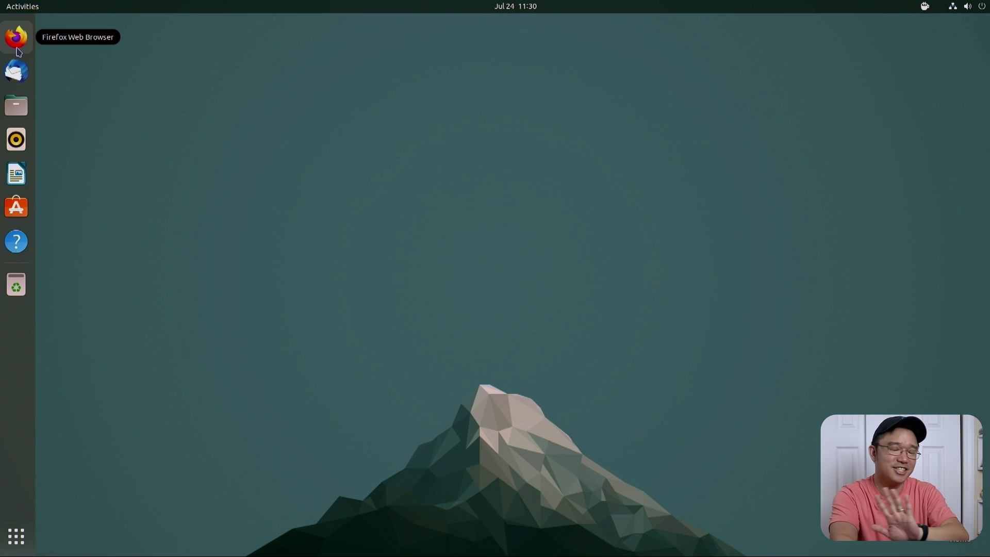
Step: Launch Ubuntu Software from the applications search using 'soft'
click(16, 536)
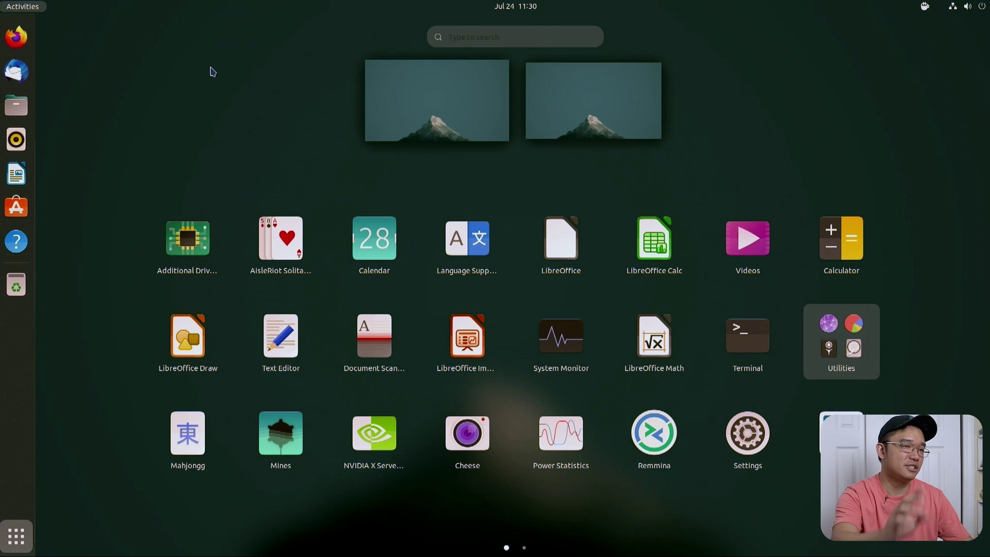
text(soft)
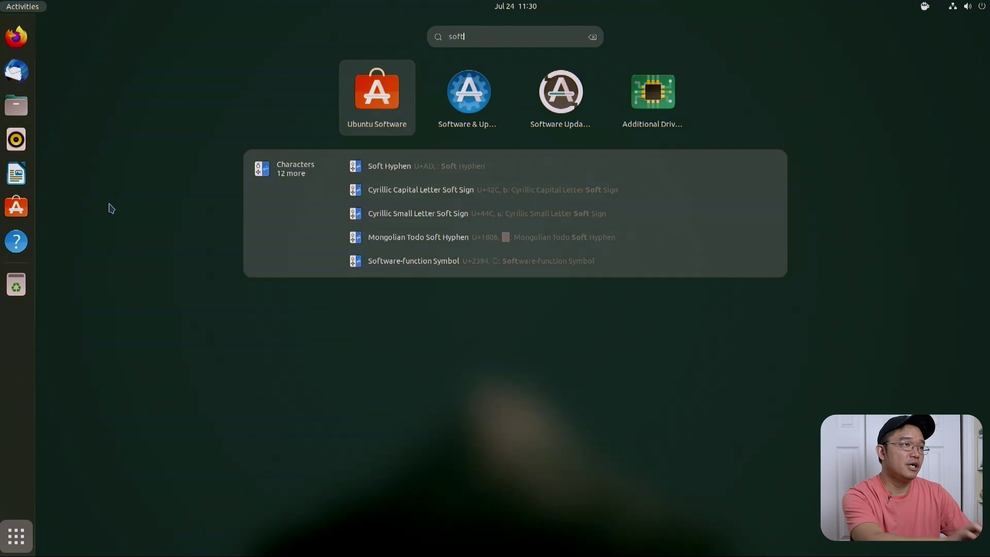
key(Return)
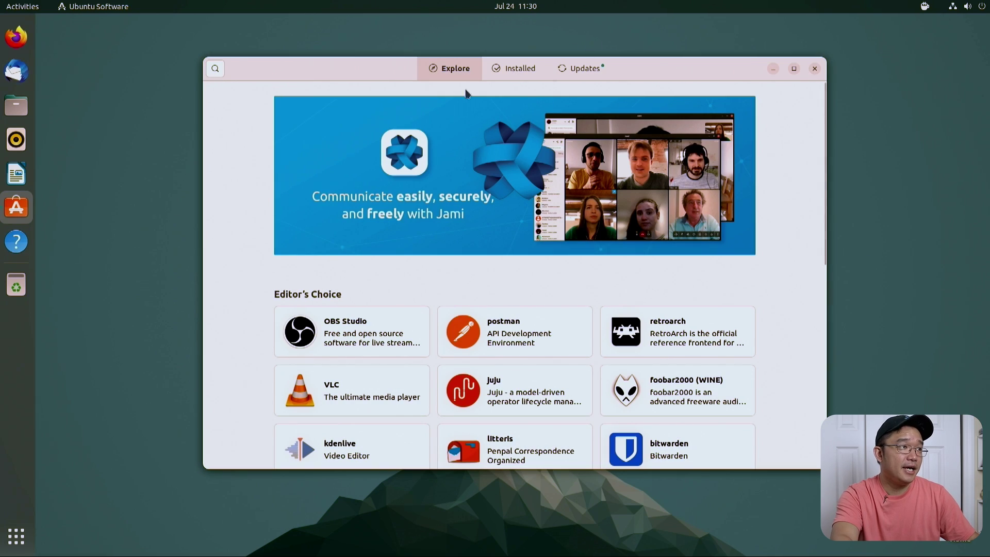
Step: Search the software catalogue for 'ink' and open the Inkscape details page
click(217, 69)
text(in)
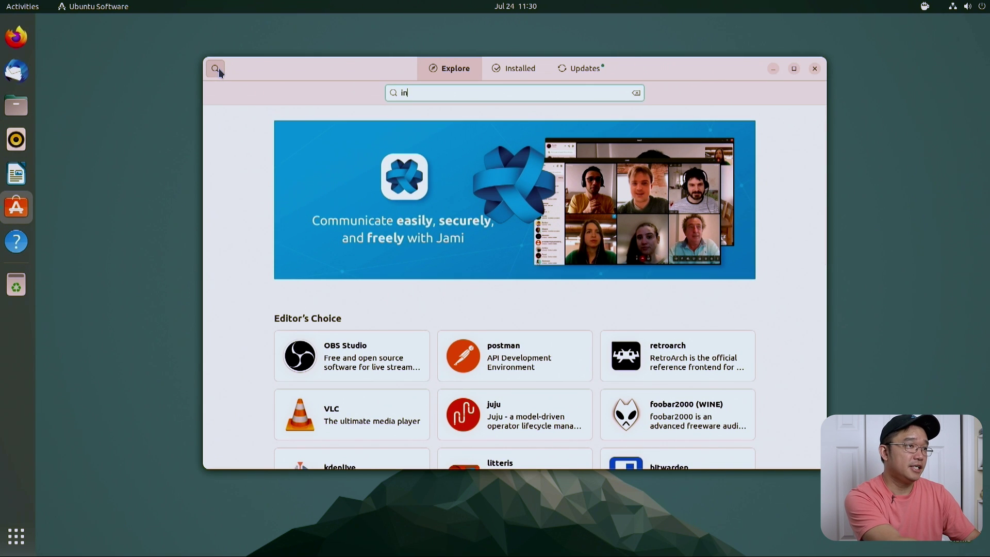
text(kscape)
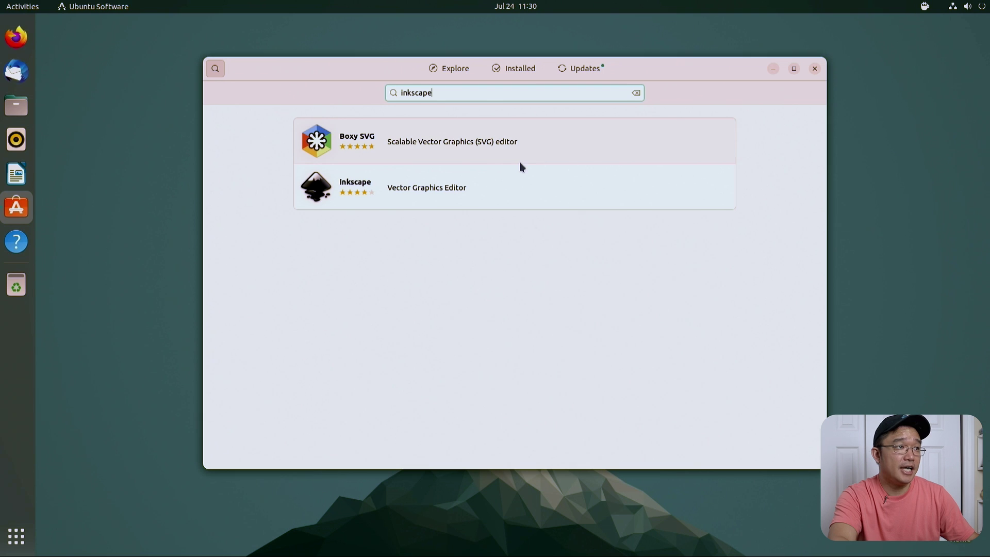
click(77, 148)
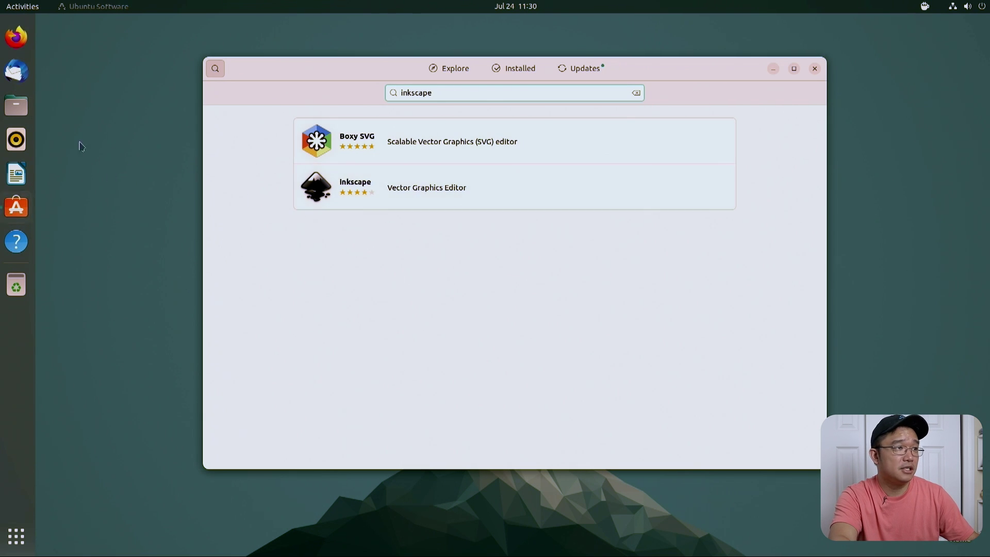
click(383, 185)
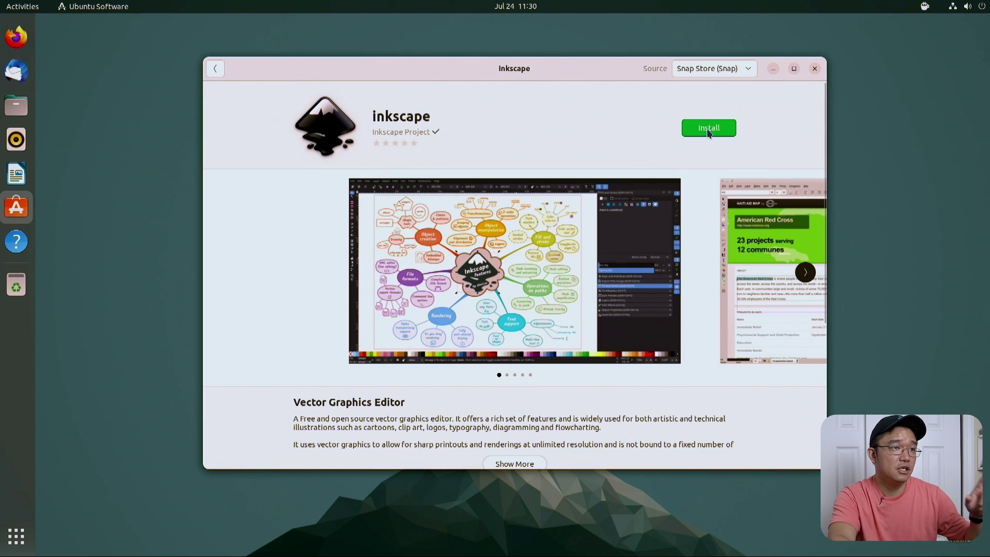
Step: Install Inkscape with the account password, keep the stable snap source, and start Firefox
click(708, 128)
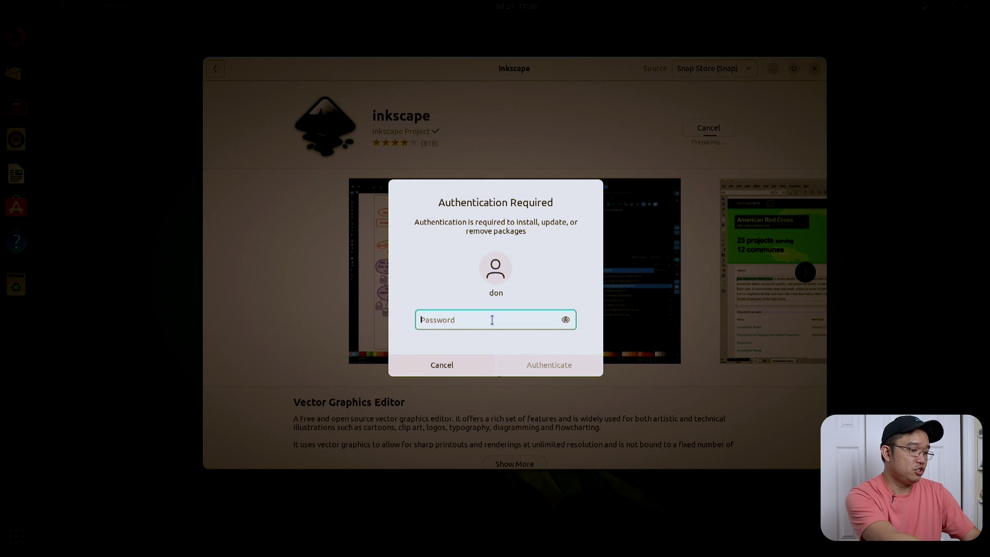
key(Return)
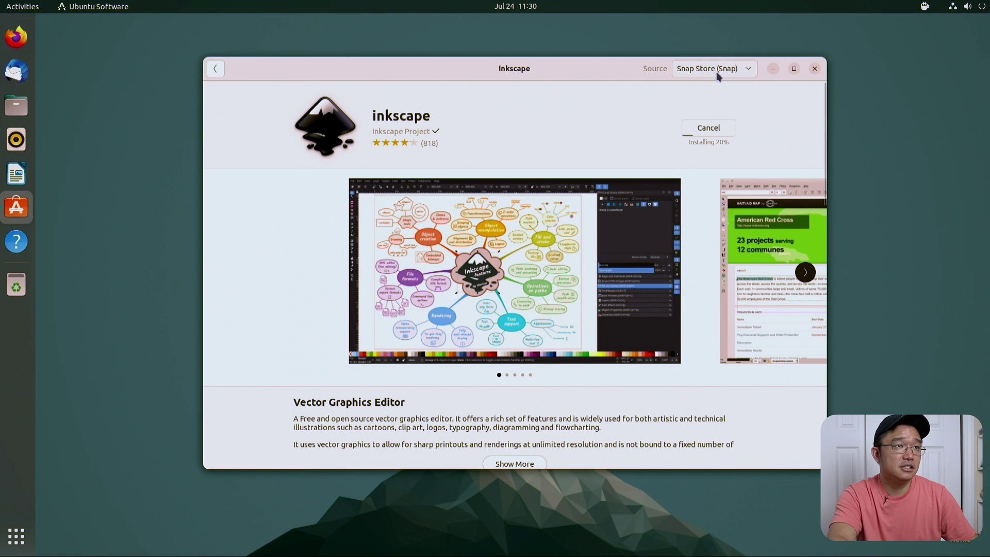
click(718, 75)
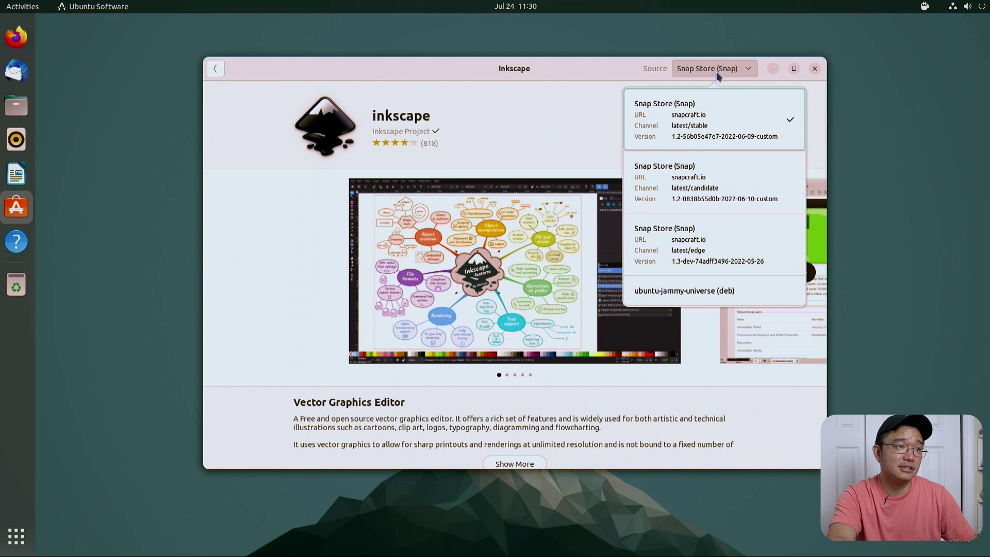
click(439, 243)
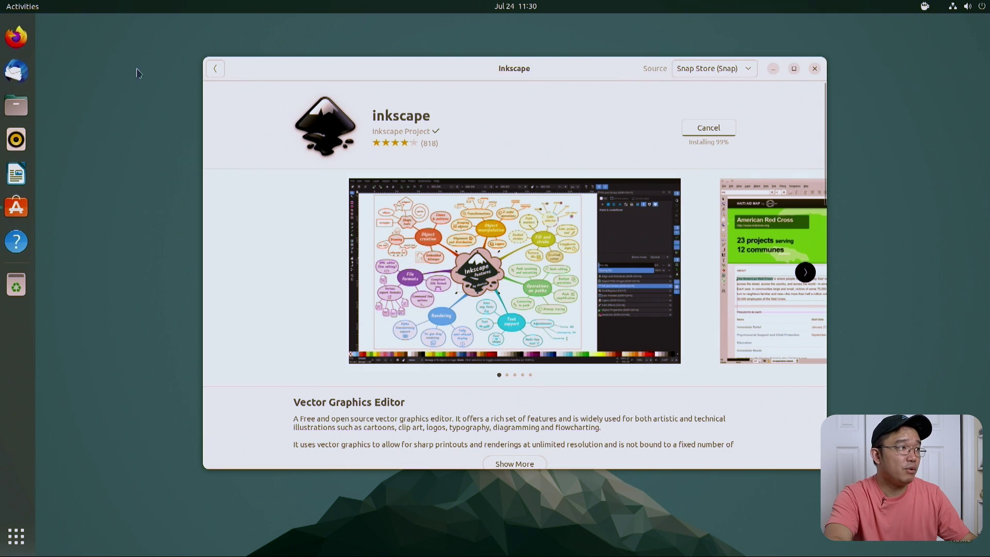
click(19, 44)
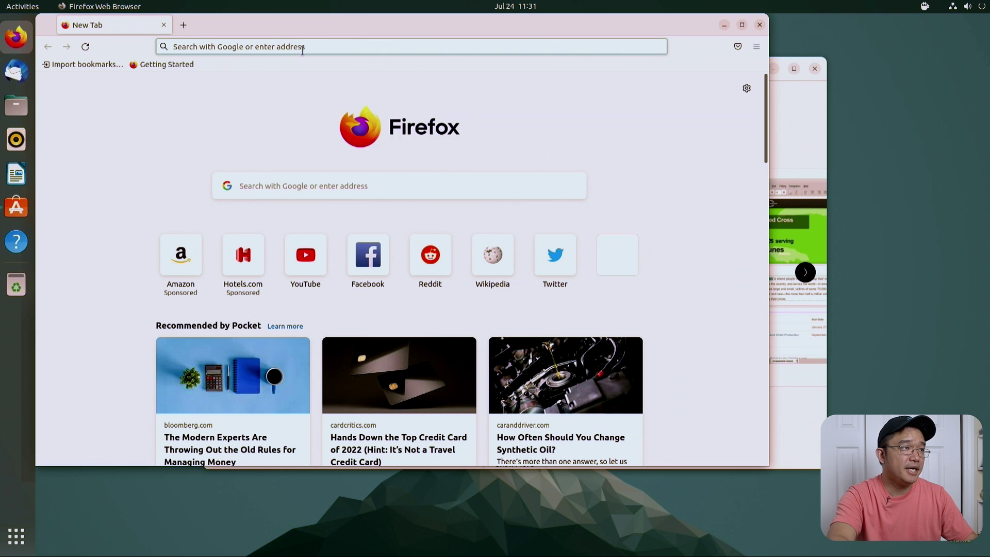
Step: Search images for 'raspberry pi pico w mechanical drawing' and preview two drawings
click(302, 48)
text(raspbe)
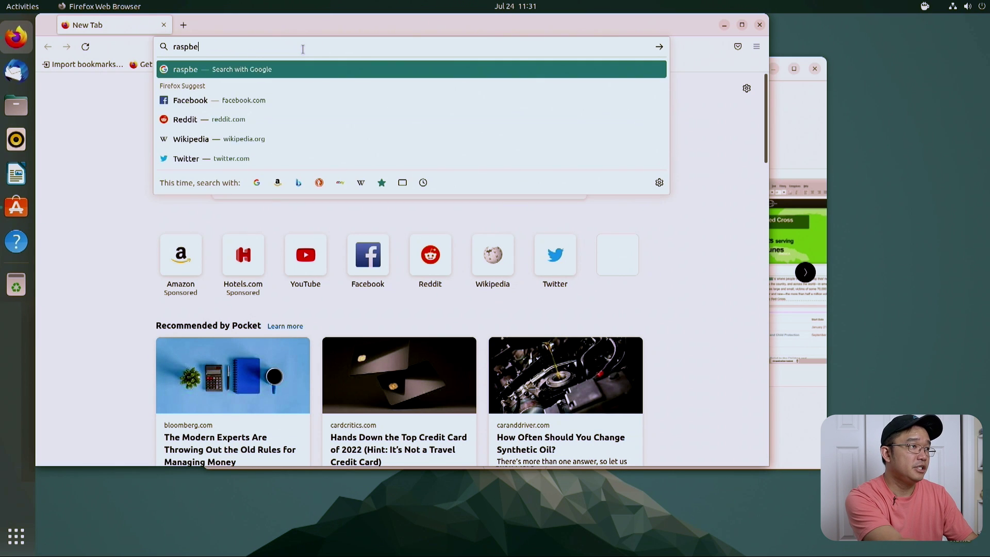
text(rry pi pico )
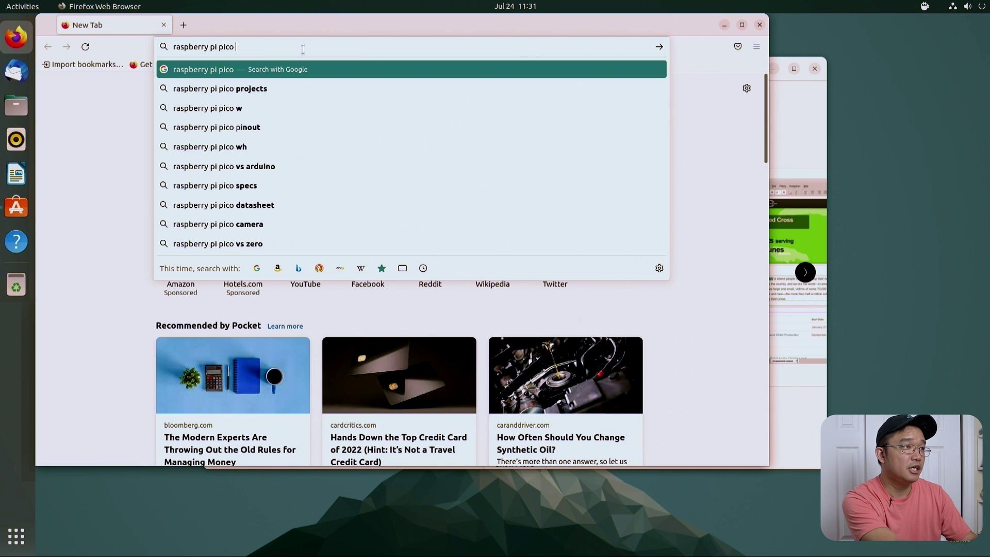
text(w mechani)
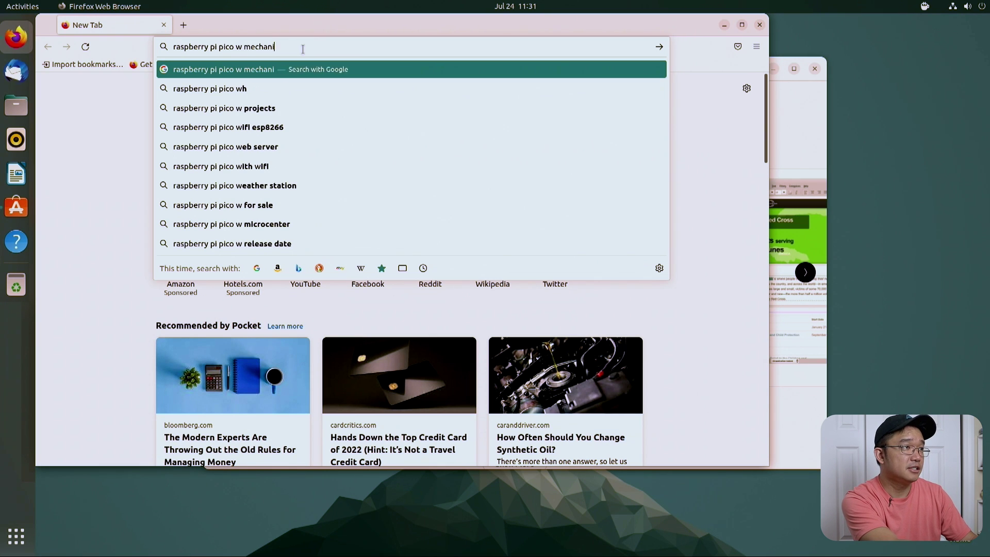
text(cal drawing)
key(Return)
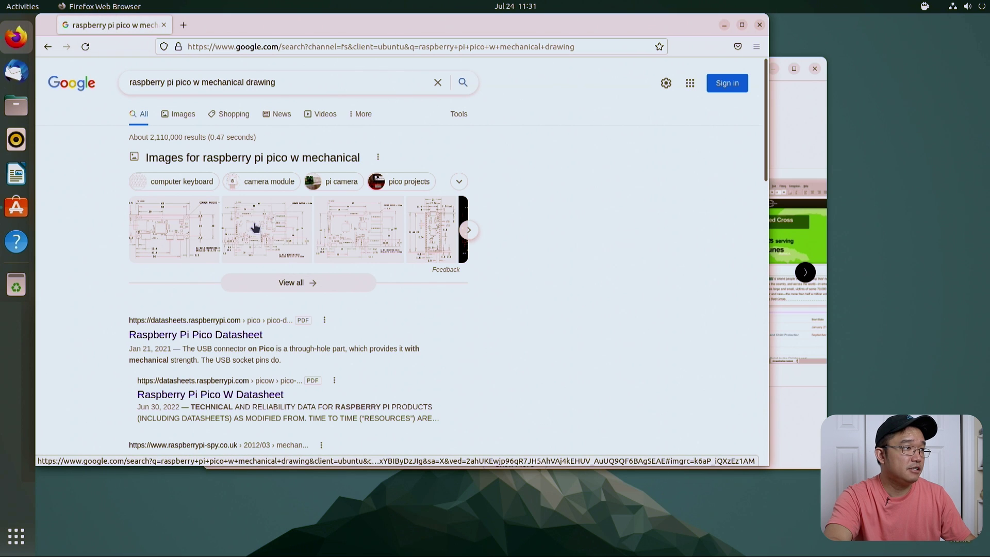
click(157, 225)
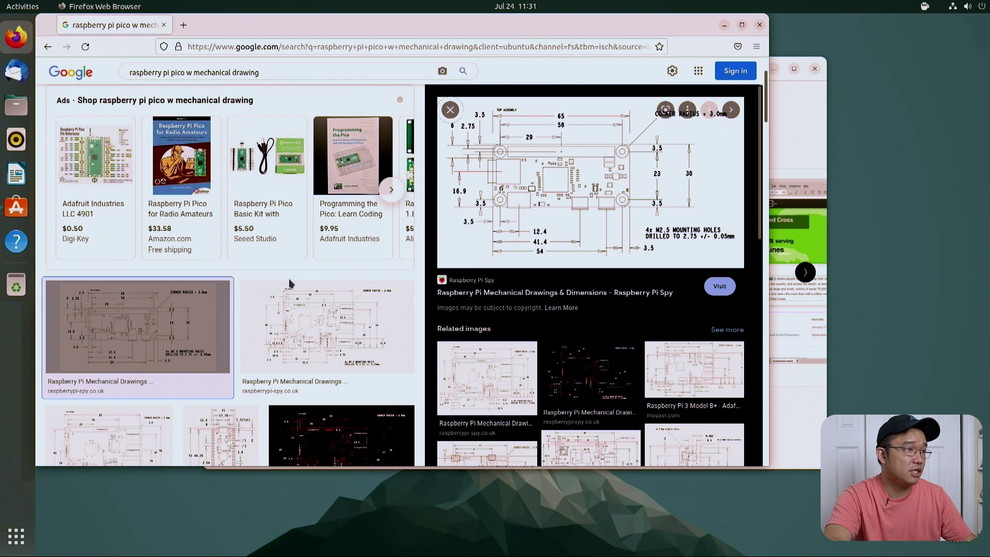
click(353, 317)
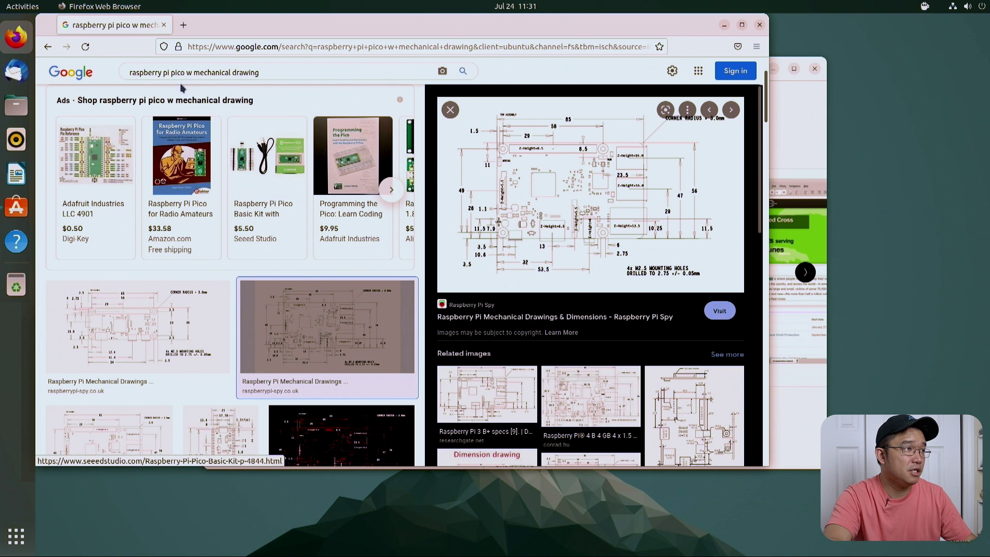
Step: Open a Pico product listing in a new tab and refine the query to 'raspberry pico w mechanical drawing'
click(242, 173)
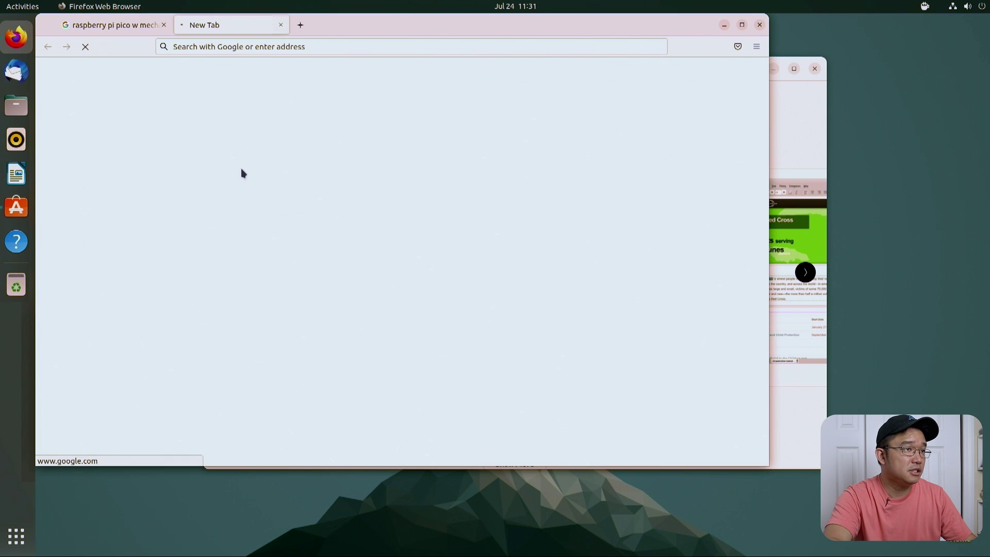
click(134, 31)
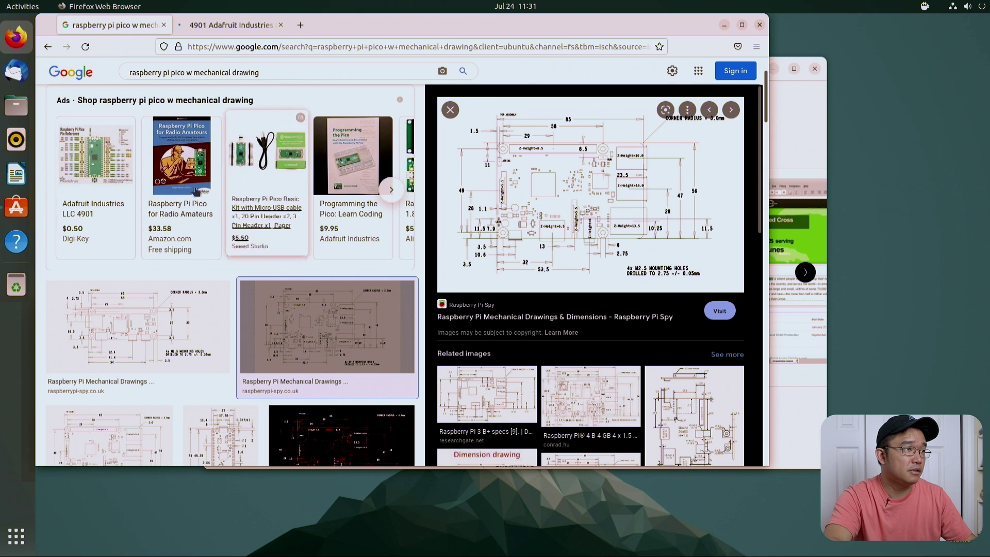
scroll(231, 151, up, 2)
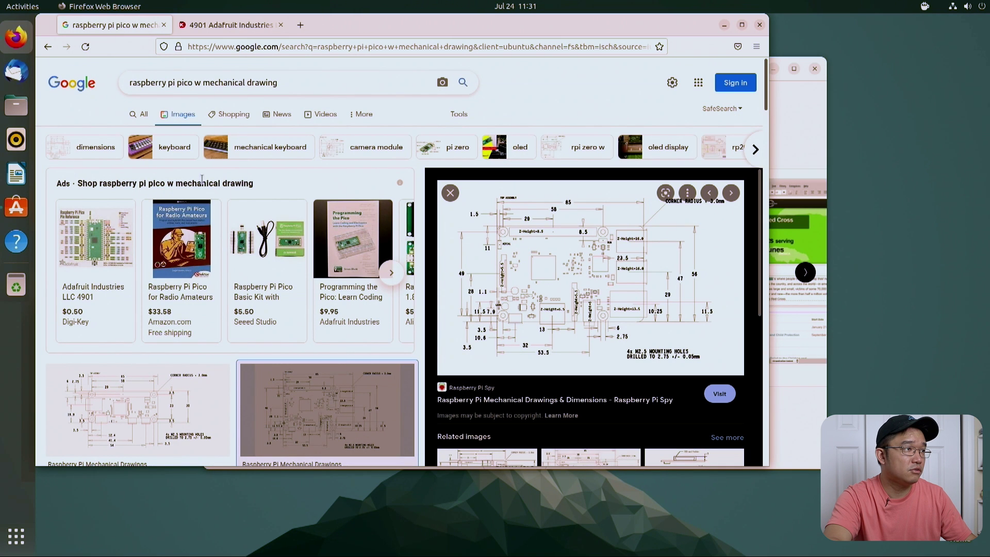
click(189, 83)
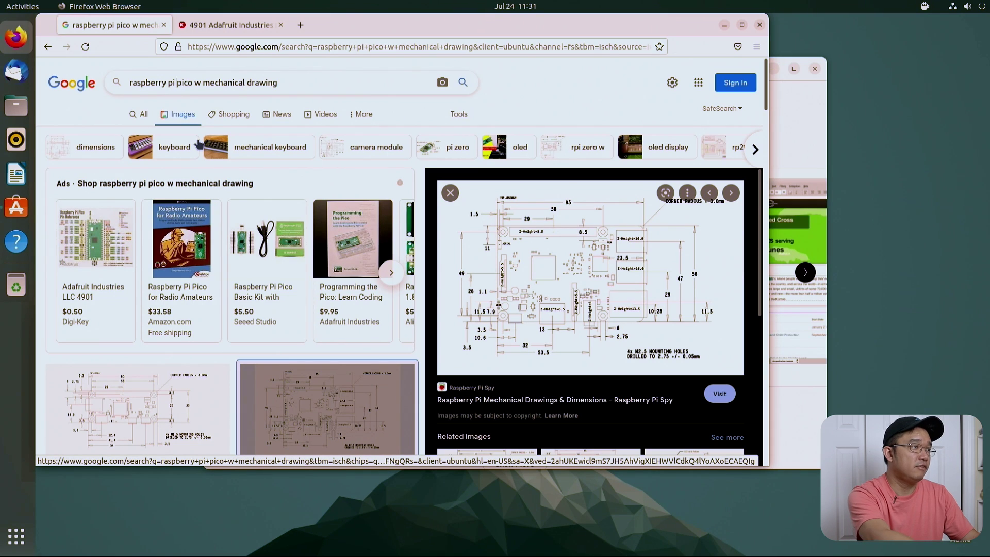
key(BackSpace)
key(BackSpace)
key(BackSpace)
key(Return)
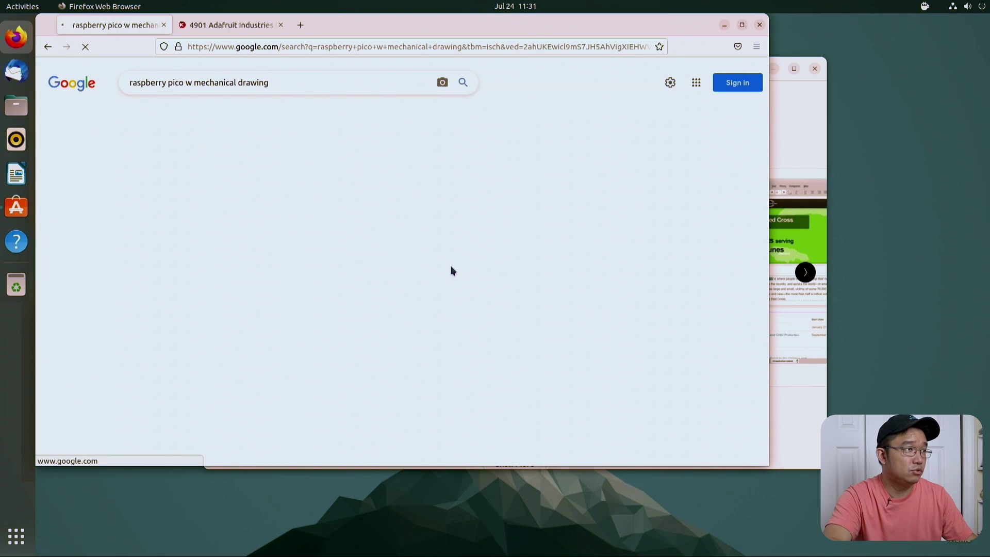
scroll(306, 319, down, 3)
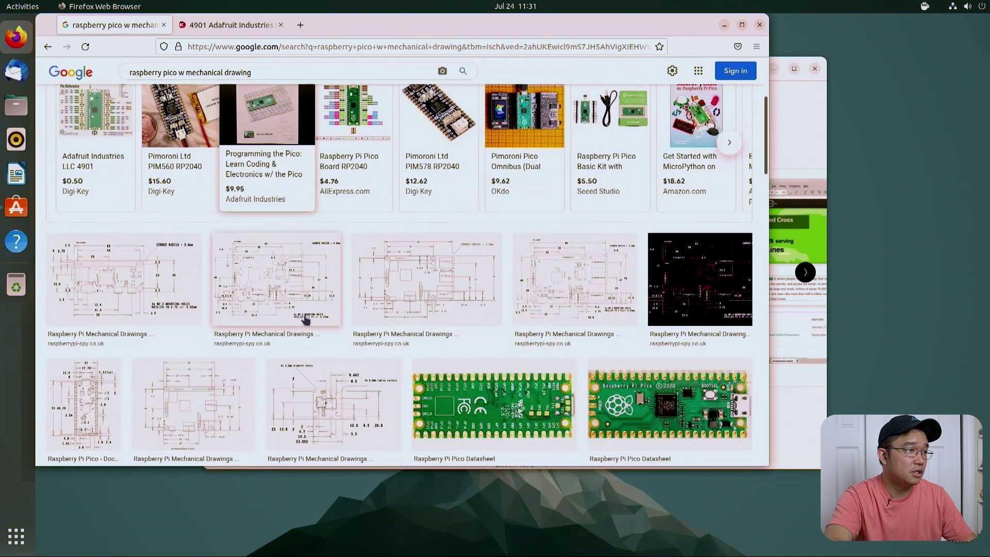
scroll(351, 320, down, 2)
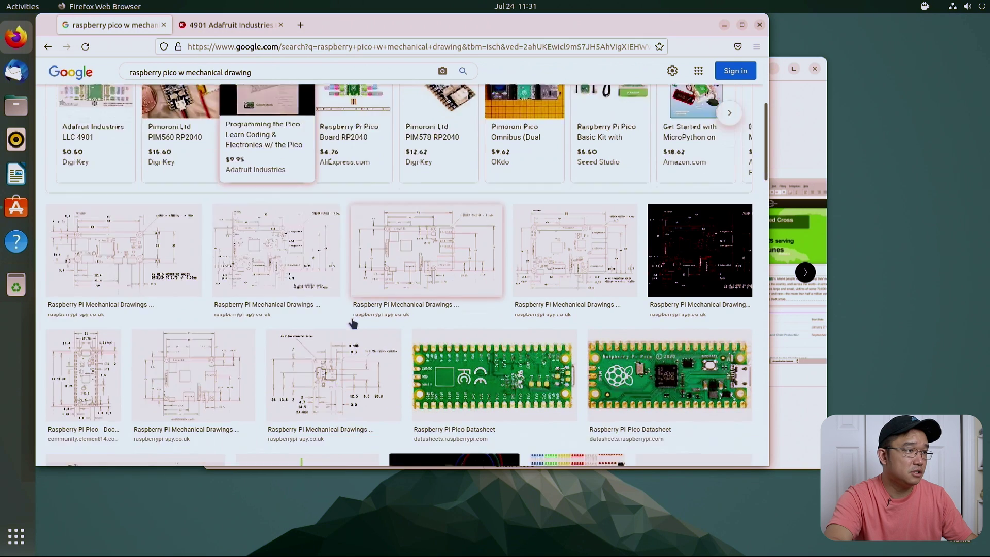
Step: Open the Pico drawing's element14 source page in a new tab, past the members notice
click(97, 297)
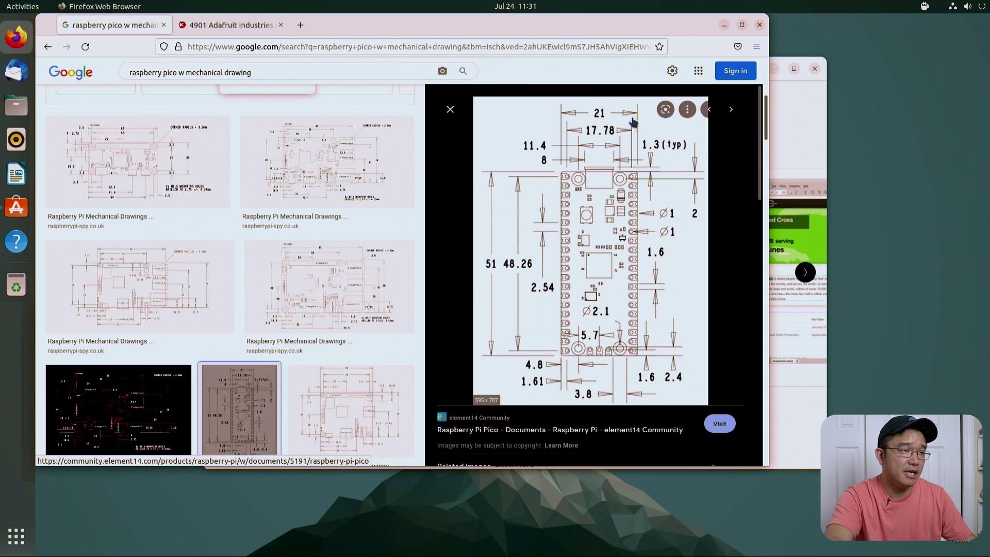
right_click(605, 221)
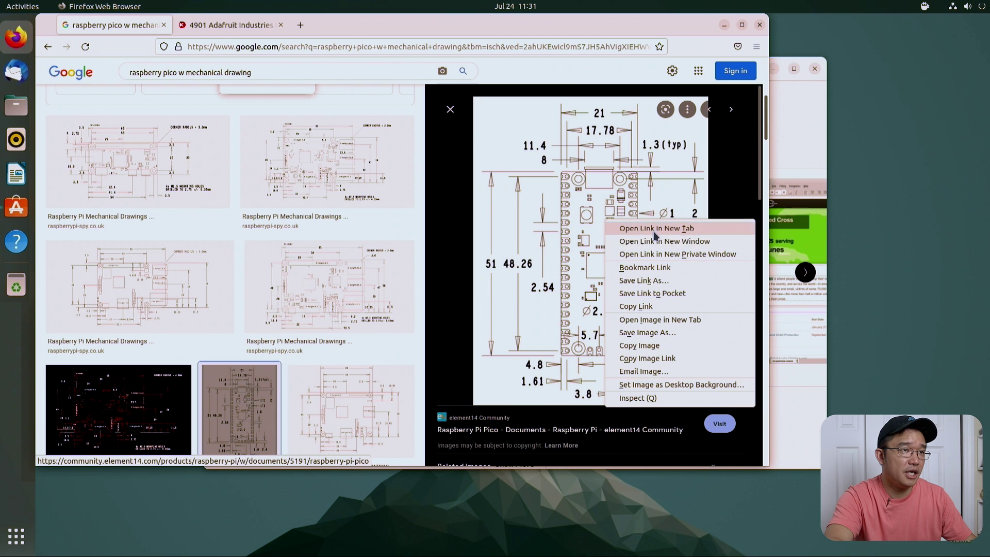
click(626, 226)
click(211, 28)
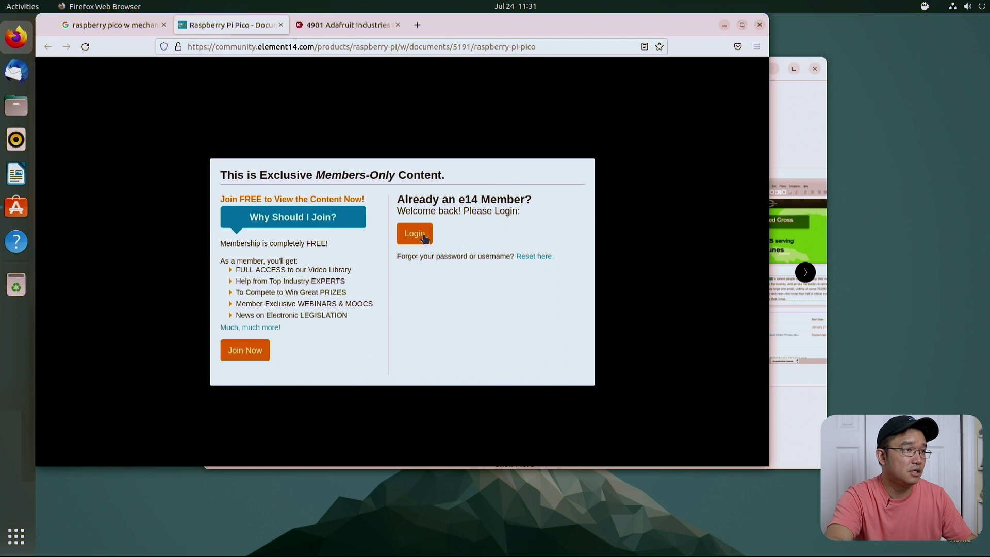
click(424, 237)
scroll(412, 317, down, 6)
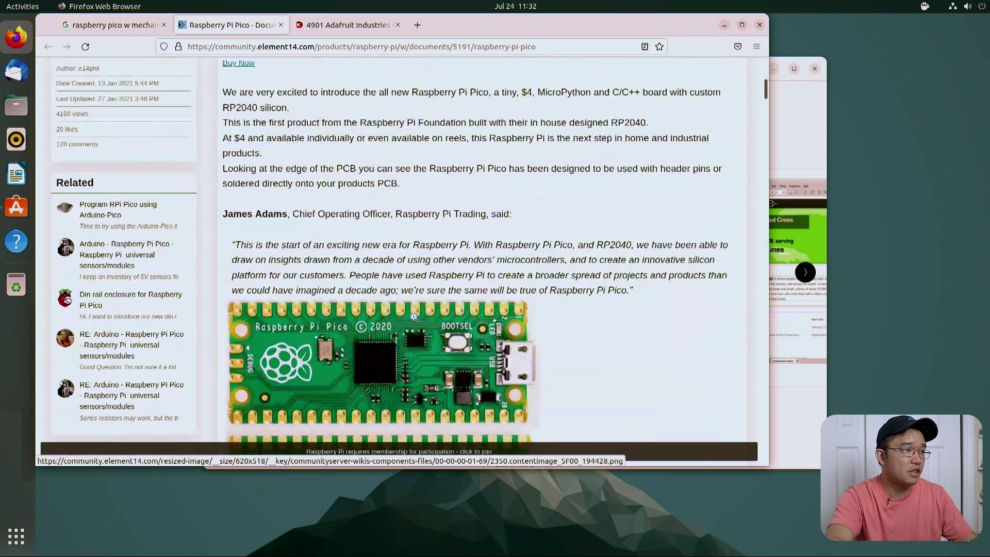
scroll(415, 316, down, 20)
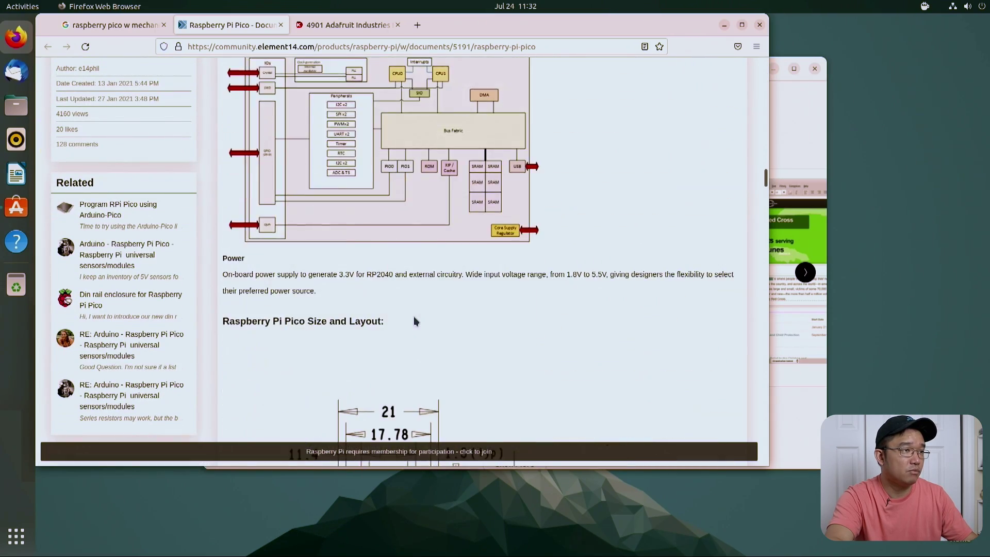
scroll(414, 317, down, 5)
scroll(408, 284, up, 2)
Step: Save the drawing image into Downloads as 5327.contentimage_5F00_194432.webp
right_click(402, 252)
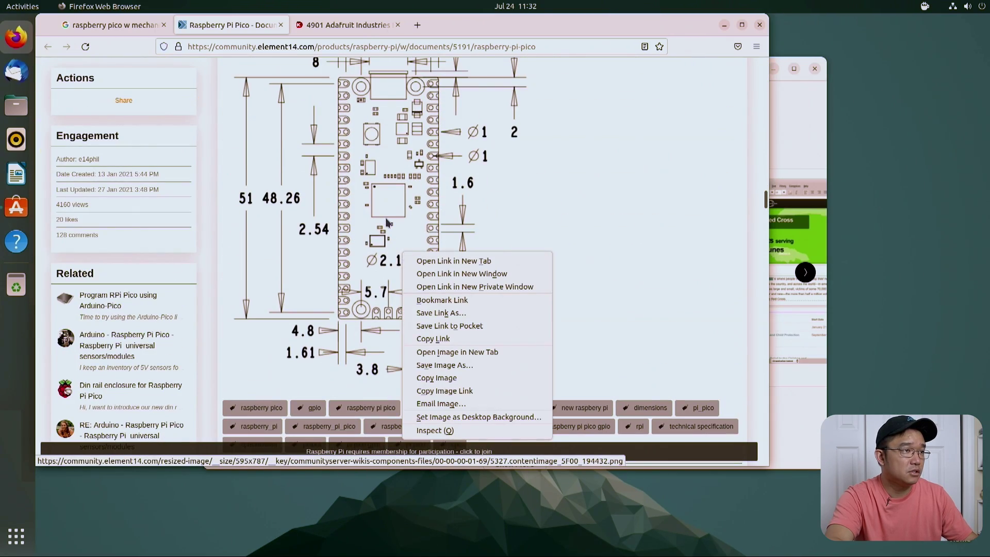
click(468, 366)
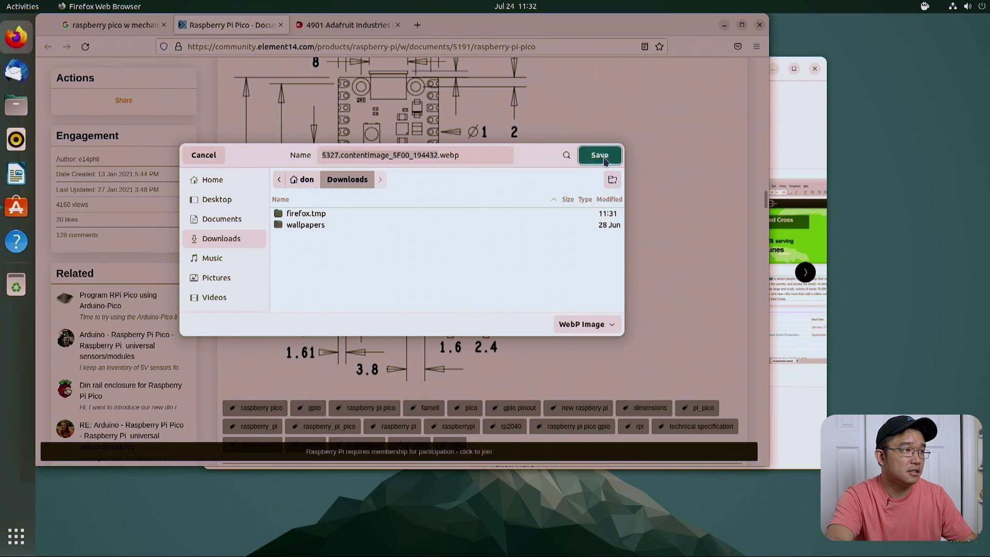
click(601, 155)
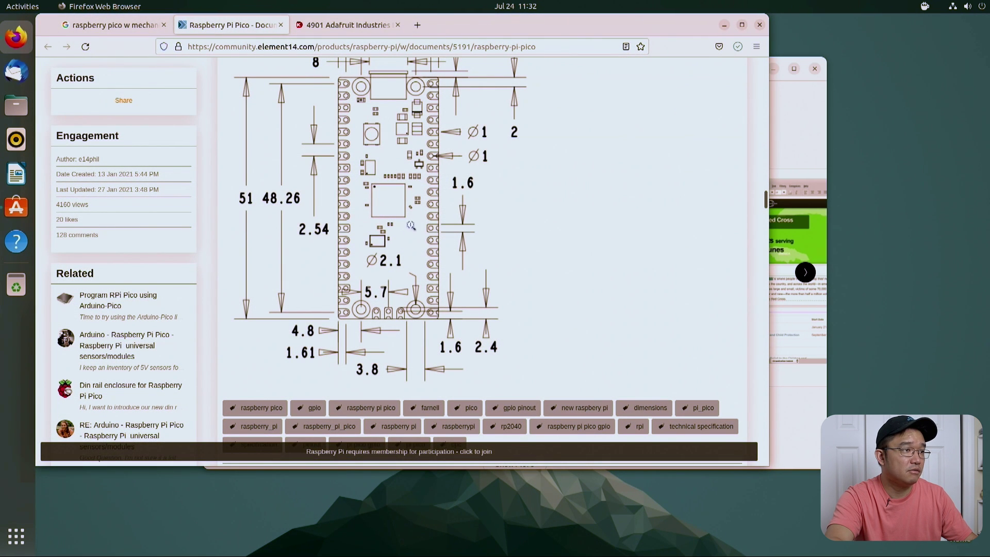
Step: Confirm the webp file is in the Downloads folder in Files, then return to Firefox
click(16, 105)
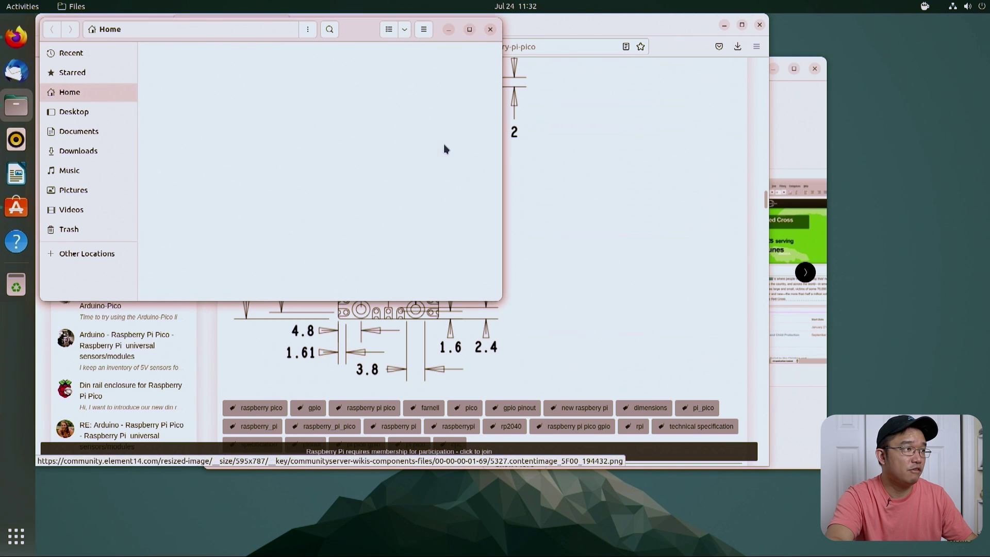
click(75, 151)
click(286, 69)
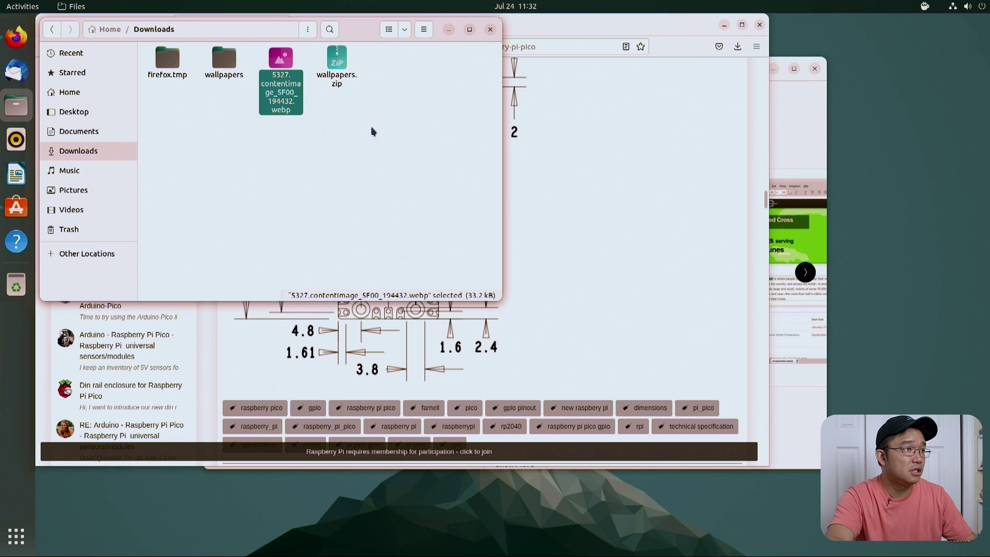
click(664, 150)
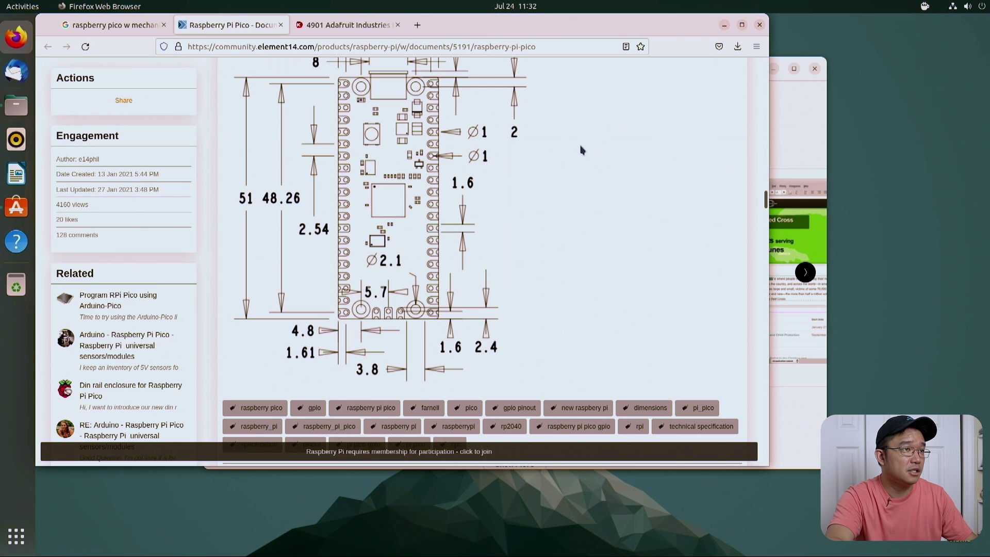
Step: Open the Pico drawing image in its own tab and select its full address for copying
right_click(399, 165)
click(464, 266)
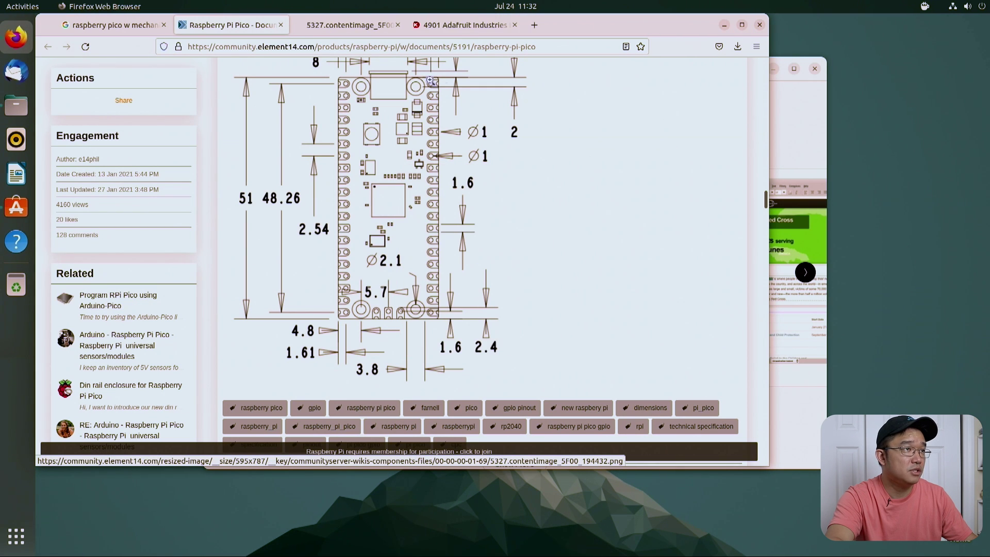
click(344, 25)
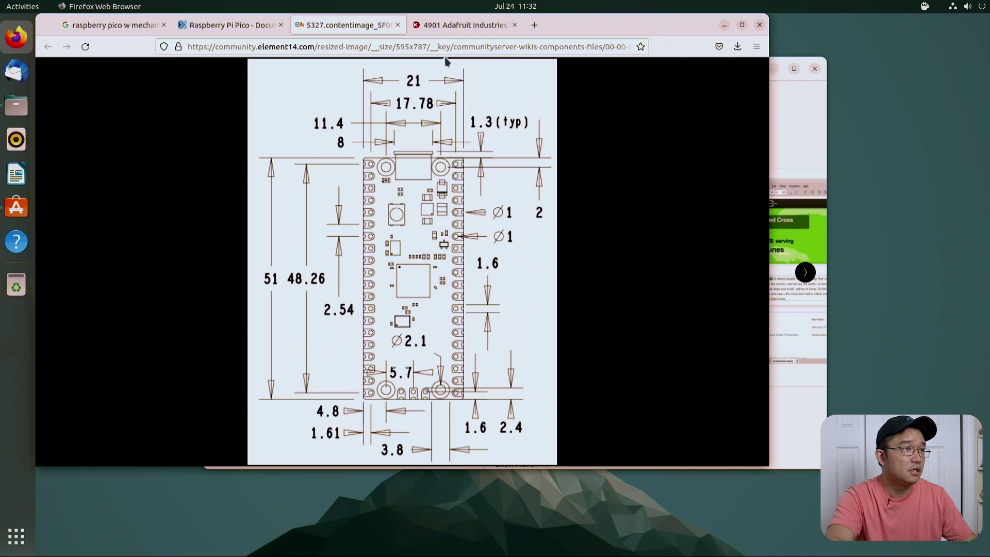
click(522, 46)
click(606, 47)
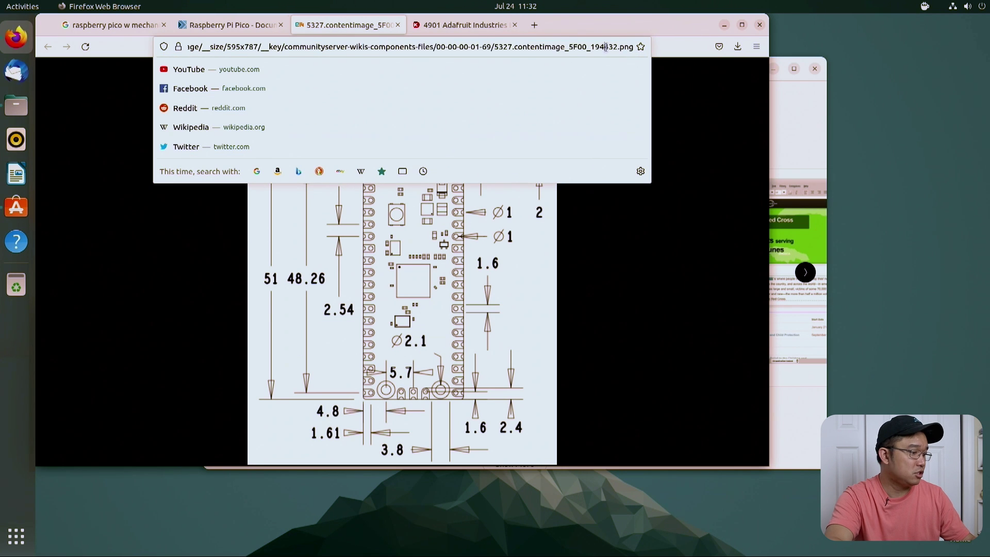
key(ctrl+a)
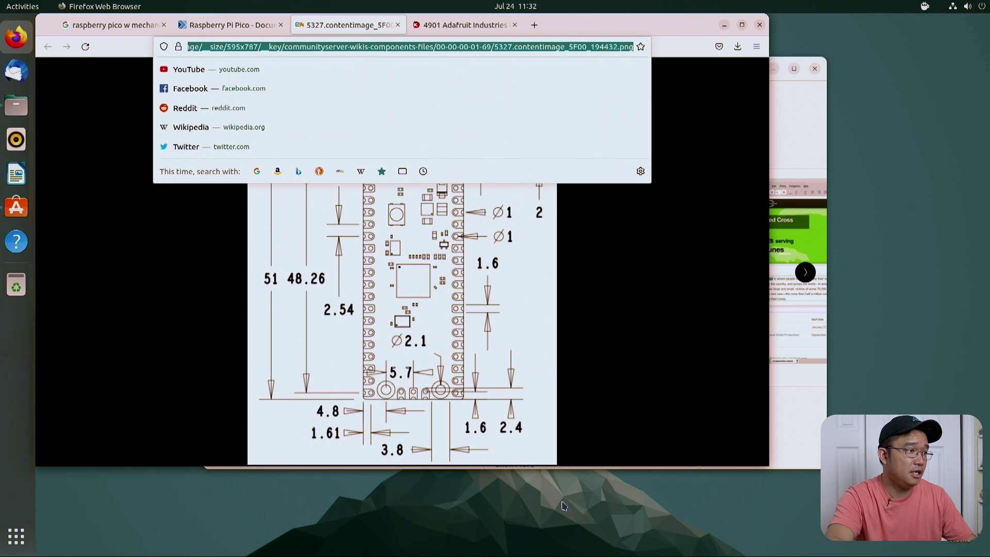
Step: Download 5327.contentimage_5F00_194432.png with wget and list Downloads to confirm it
key(alt+Tab)
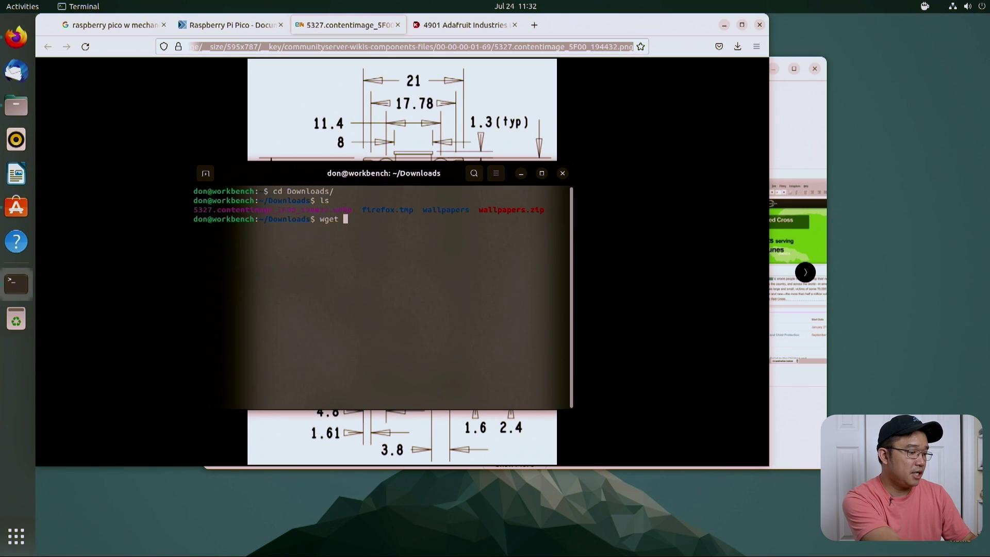
text(wget)
key(ctrl+shift+v)
key(Return)
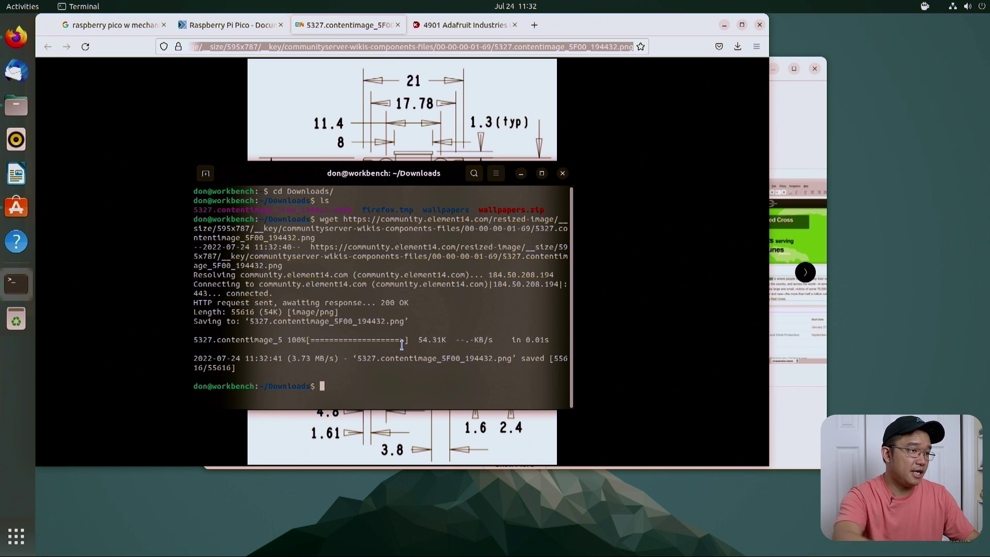
text(ls)
key(Return)
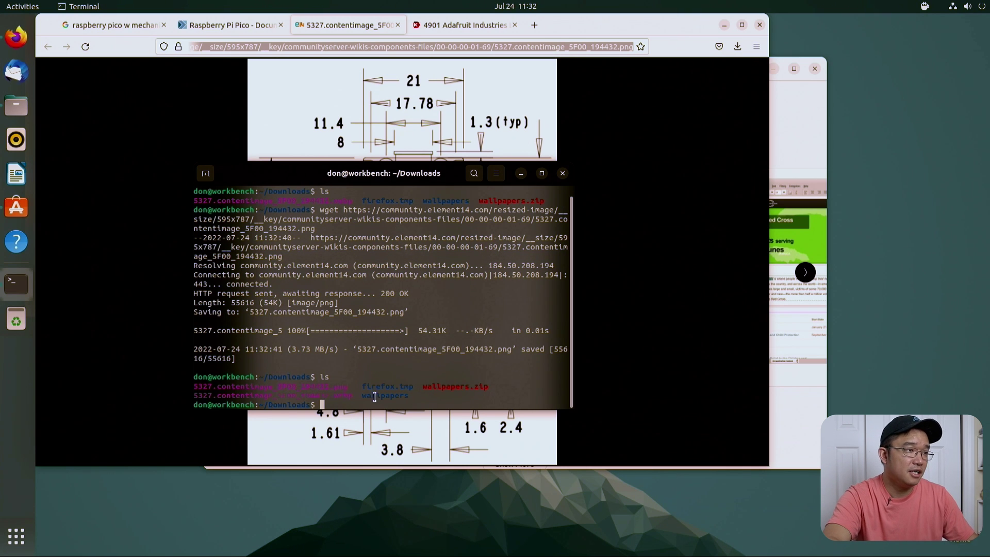
Step: Close the image tab in Firefox and minimize the browser
click(669, 138)
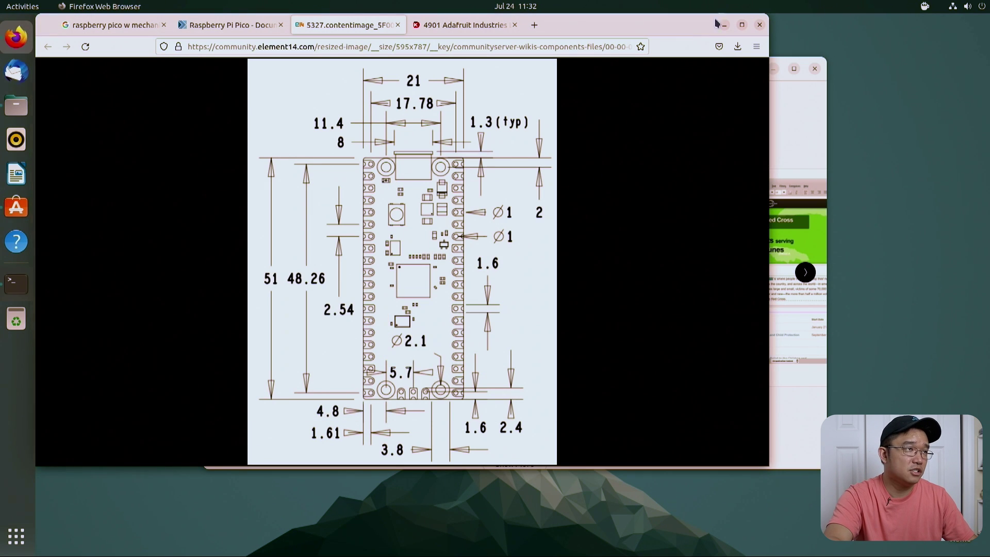
click(398, 25)
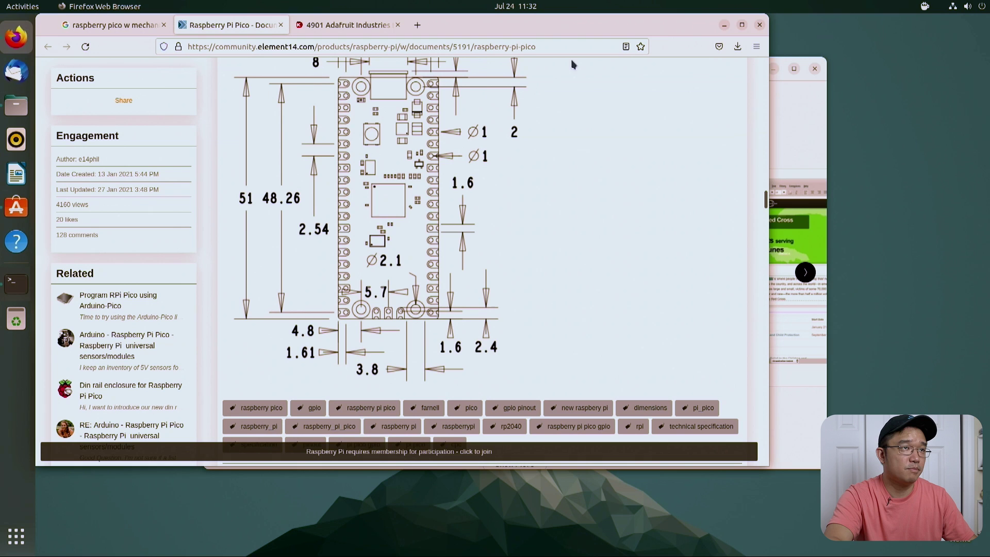
click(724, 25)
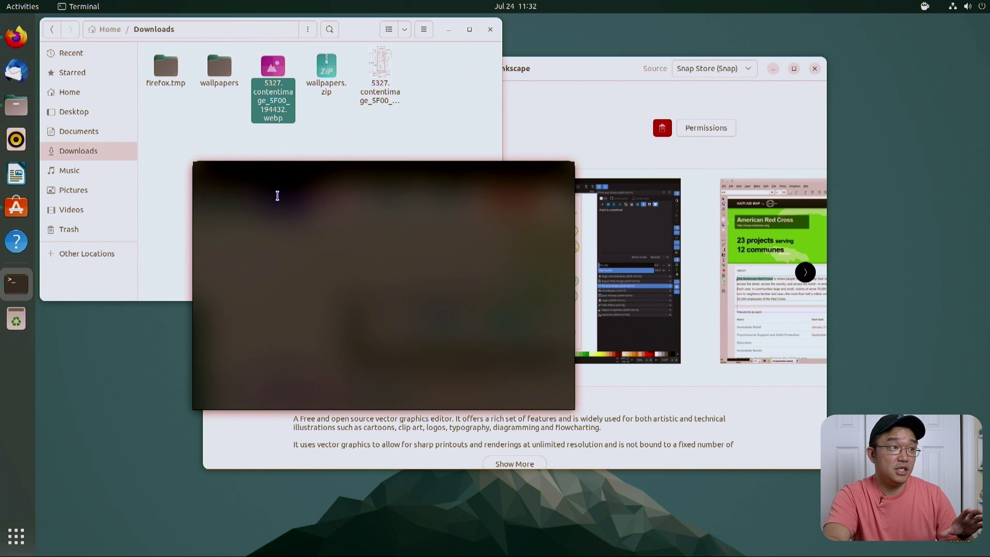
Step: Close the terminal window and bring the Inkscape store page forward
drag(289, 175, 190, 240)
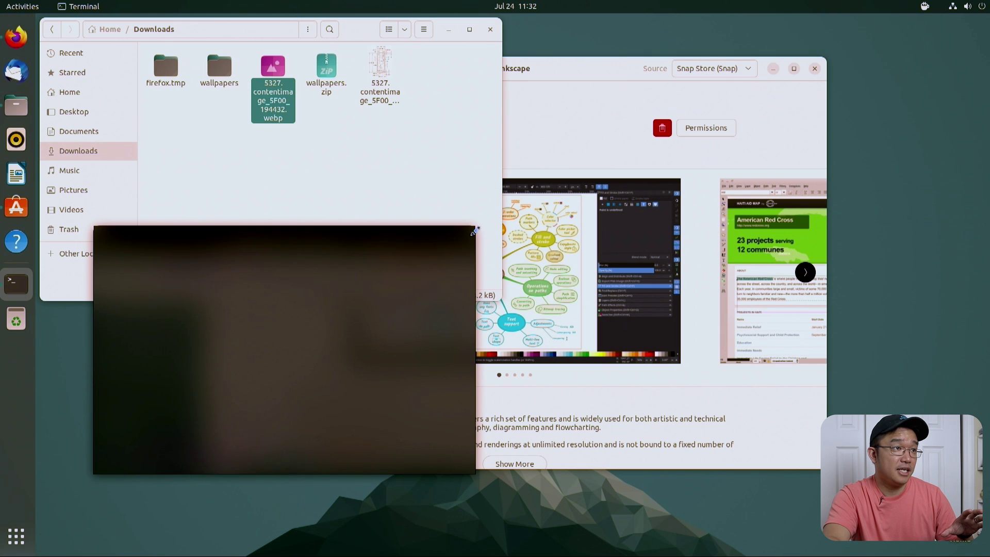
click(471, 237)
click(404, 150)
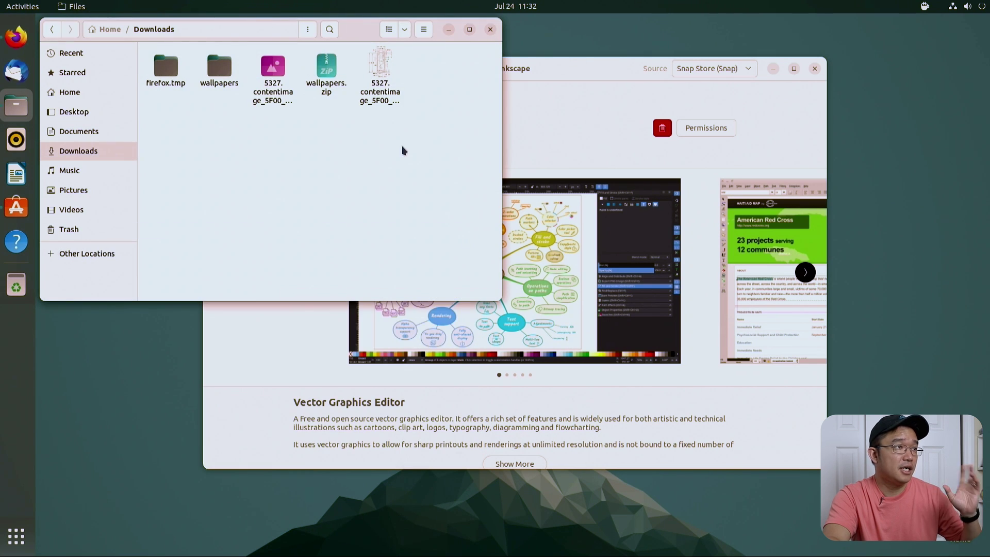
click(550, 122)
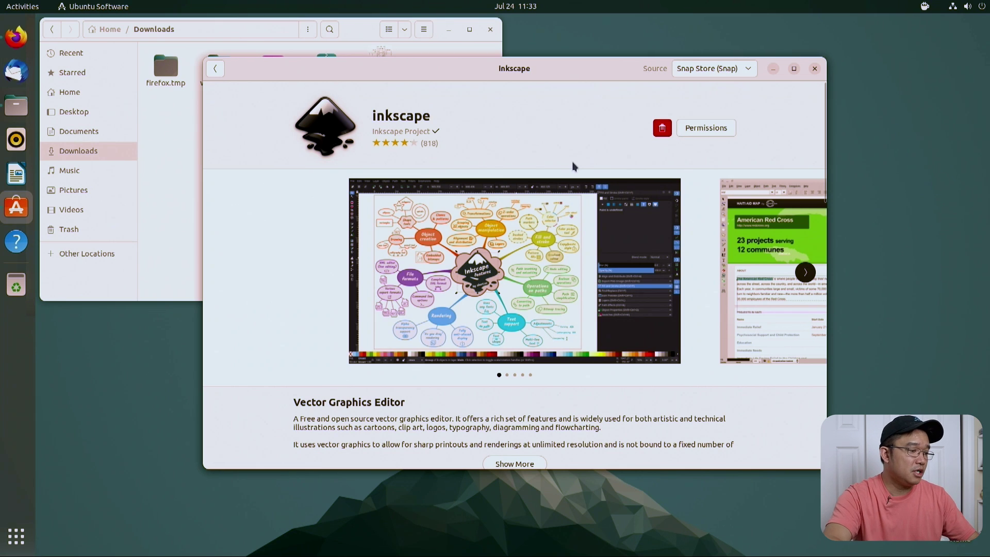
Step: Launch Inkscape from the application search with 'in'
key(super)
text(in)
key(Return)
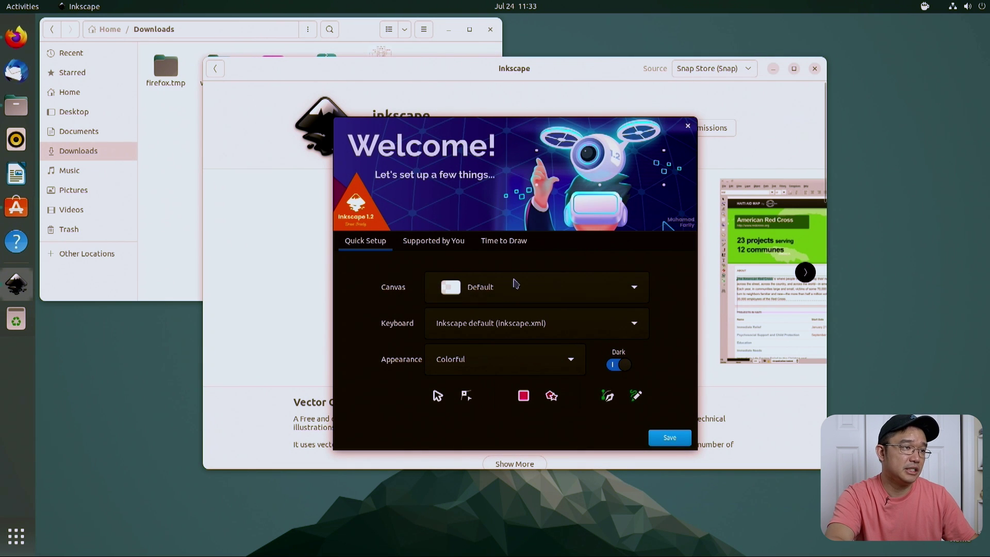
Step: Accept the Welcome quick-setup defaults and start a new blank document
click(675, 436)
click(671, 437)
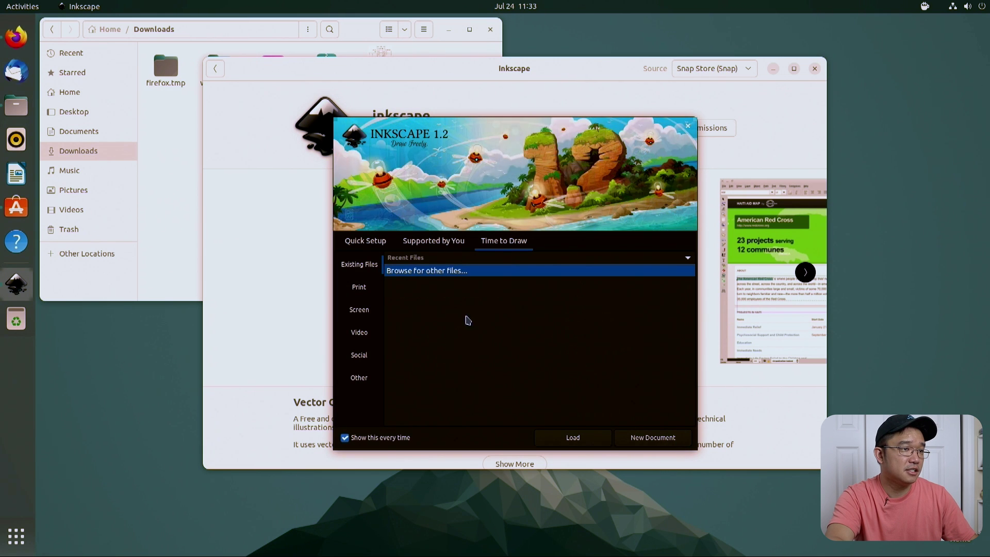
click(653, 437)
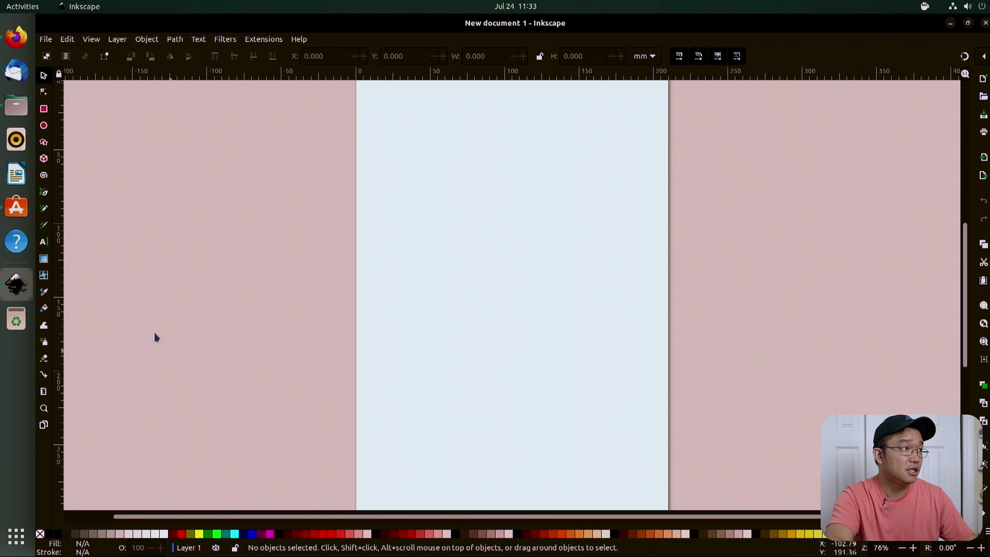
Step: Open 5327.contentimage_5F00_194432.png from Downloads, accepting the bitmap import settings
click(45, 40)
click(77, 78)
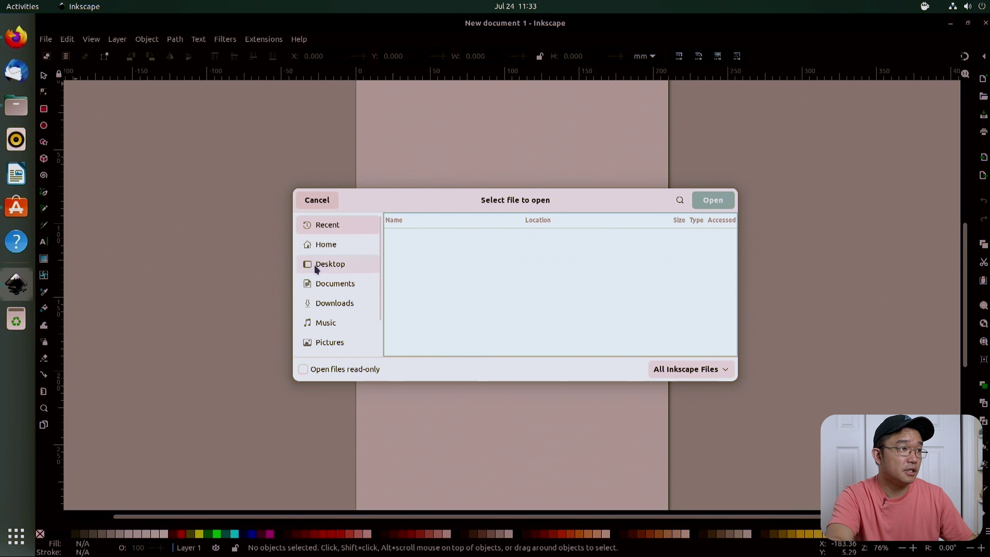
click(328, 247)
click(329, 262)
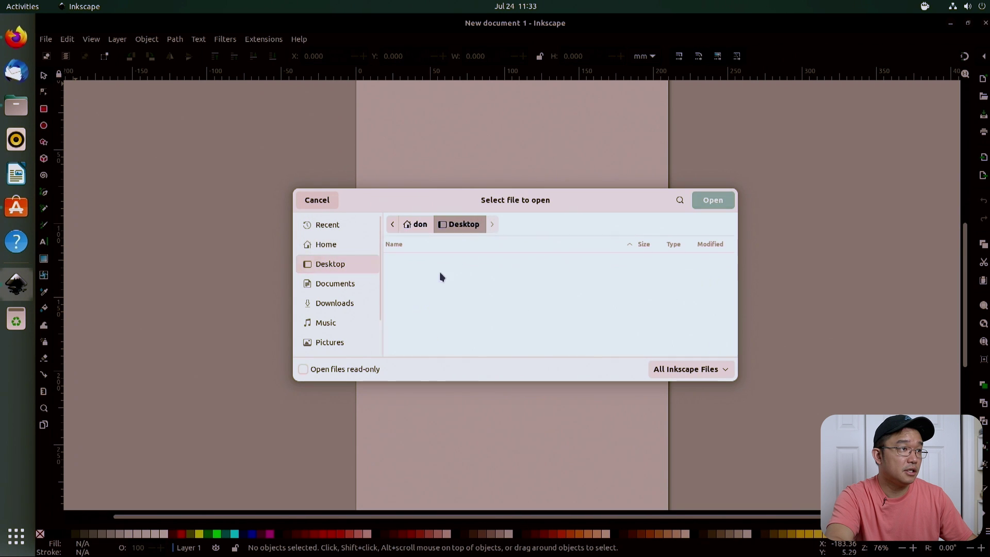
click(346, 304)
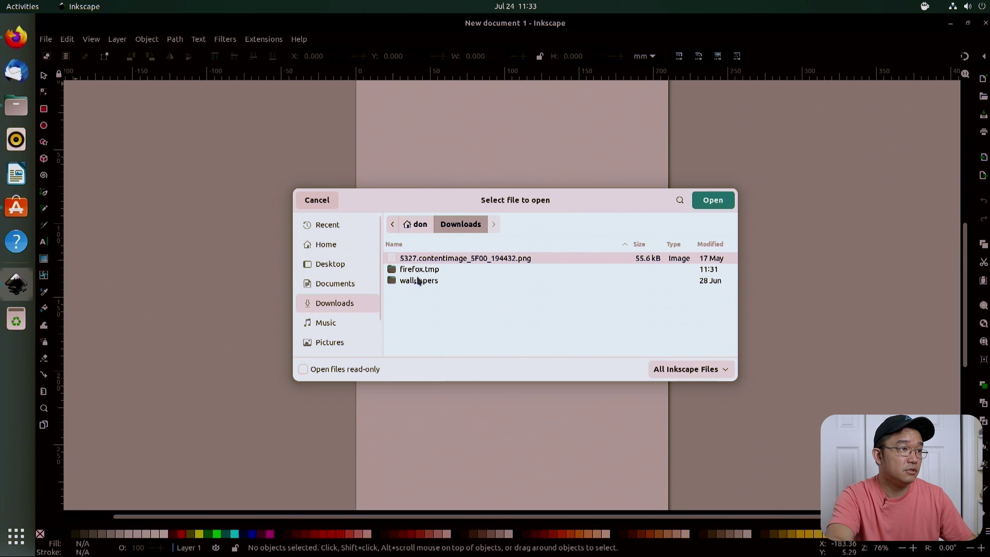
click(713, 201)
click(593, 349)
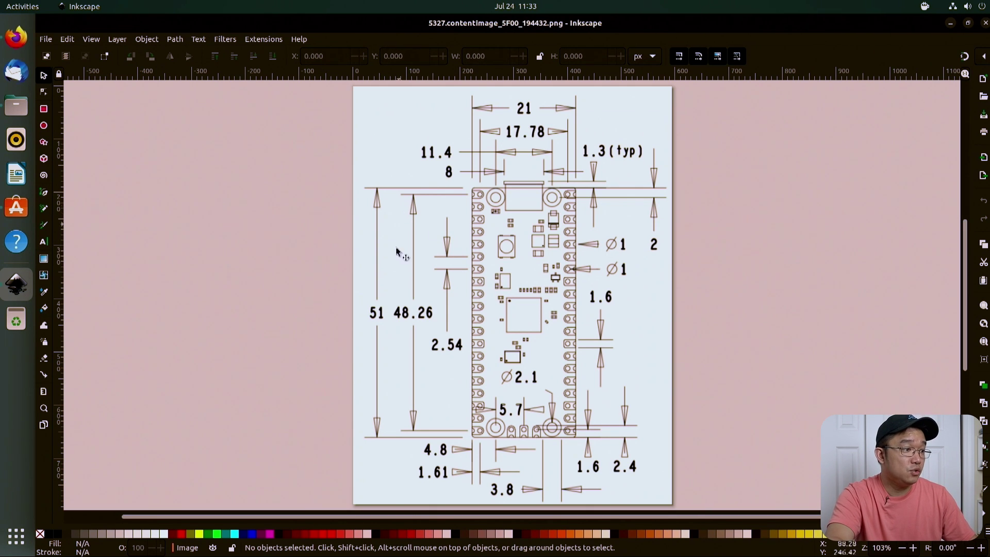
Step: Draw a dark rectangle, set its opacity to 75%, and drag it over the board's top-left pins
click(44, 109)
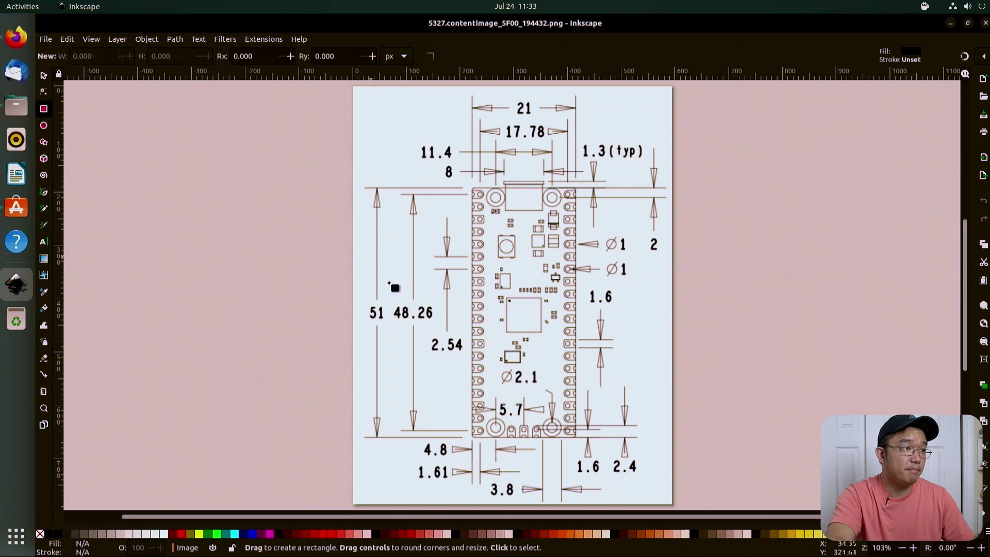
mouse_move(371, 256)
mouse_down()
mouse_move(402, 302)
mouse_move(485, 197)
mouse_move(571, 199)
mouse_move(574, 503)
mouse_move(335, 187)
mouse_move(354, 208)
mouse_up()
click(44, 76)
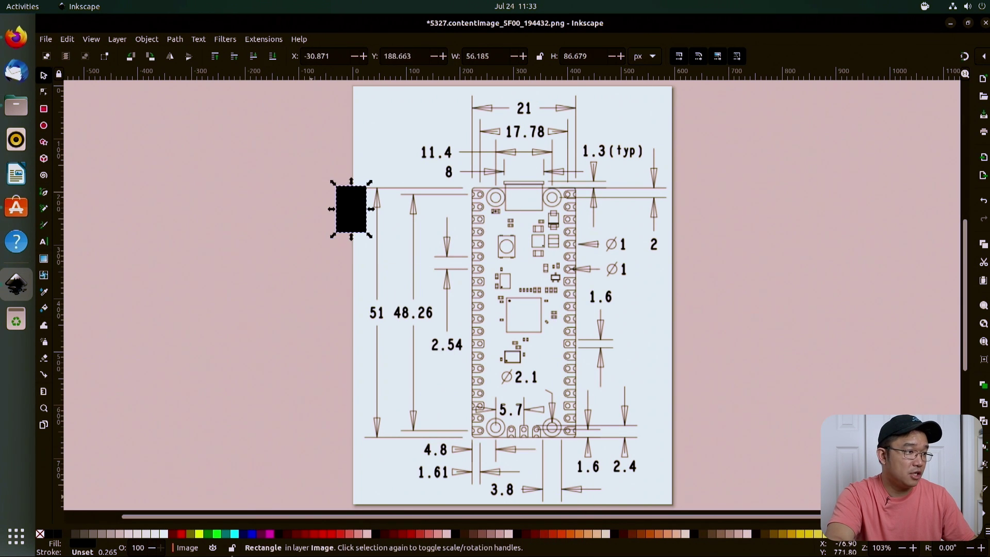
click(132, 549)
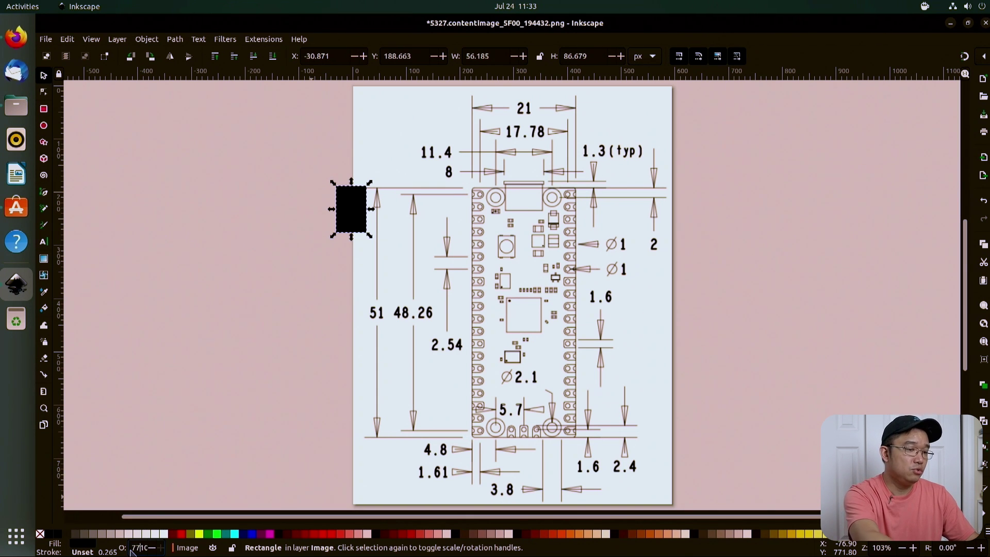
text(75)
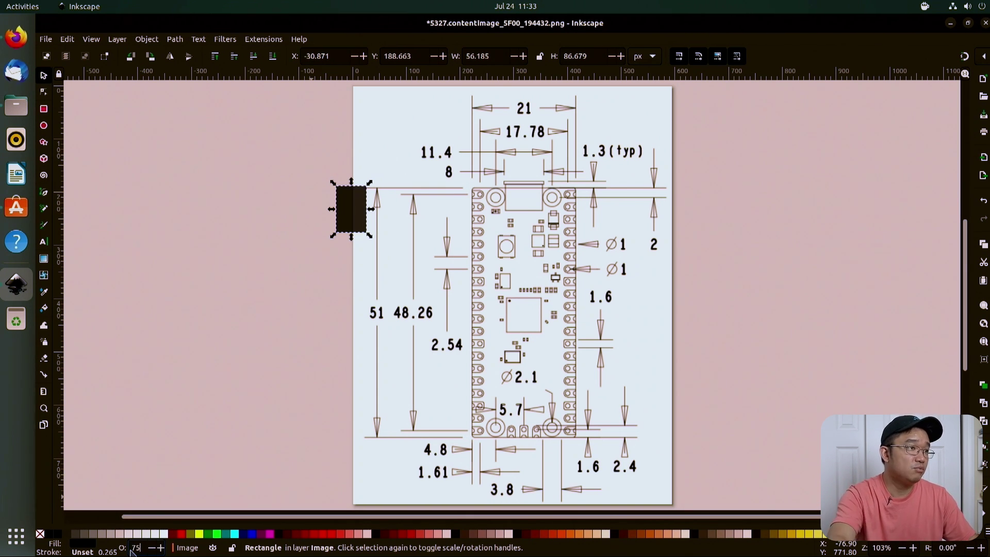
drag(337, 193, 291, 266)
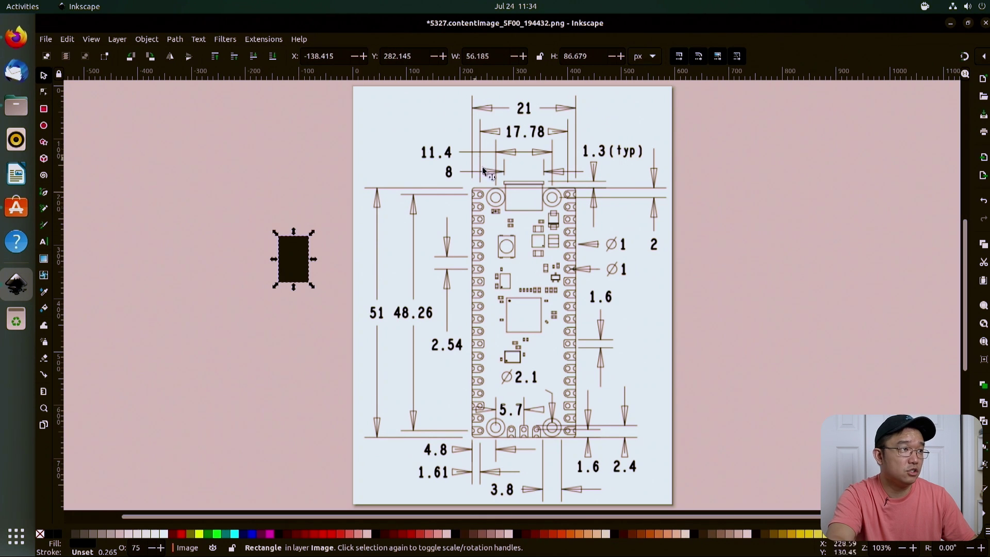
Step: Move the rectangle and enter width 21 and height 51 in the toolbar
drag(280, 267, 260, 221)
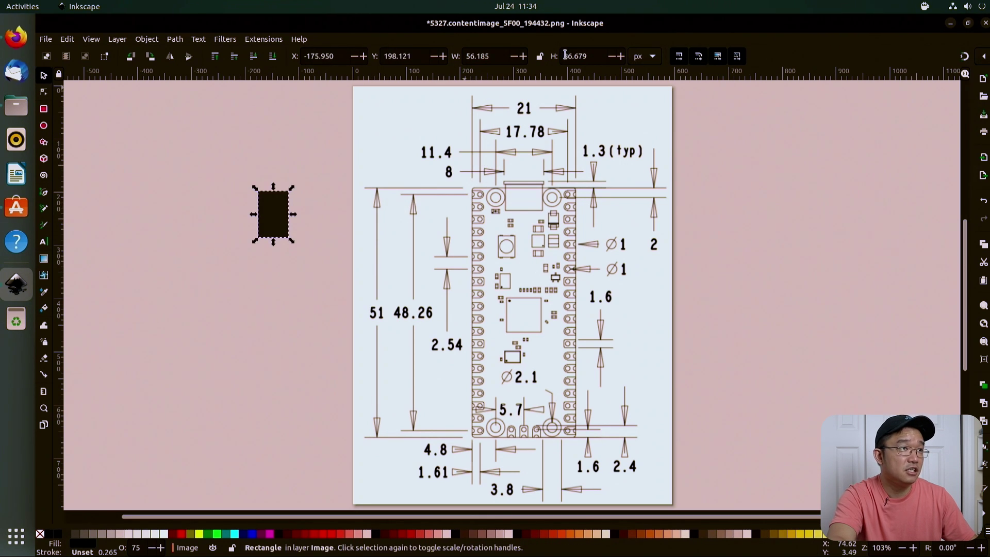
double_click(486, 55)
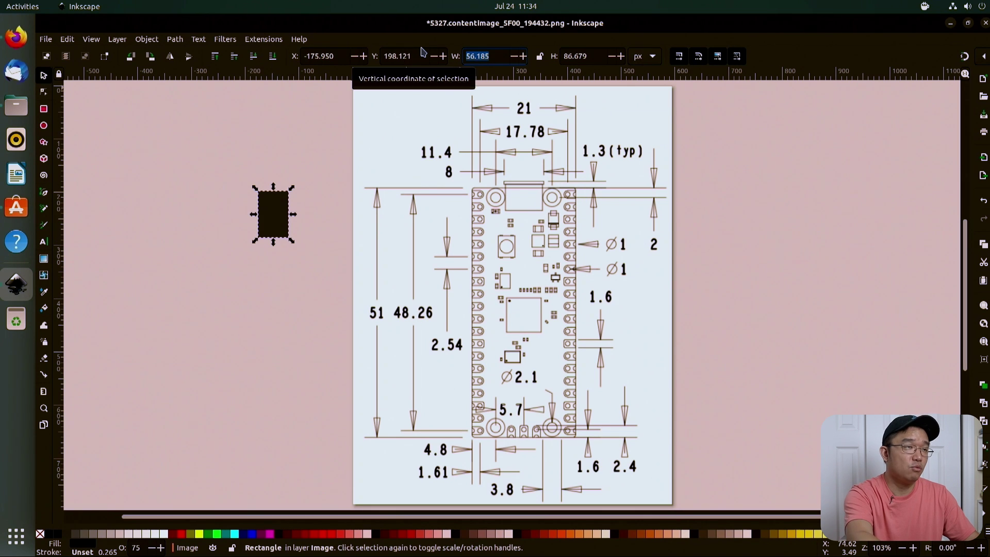
text(51)
key(Tab)
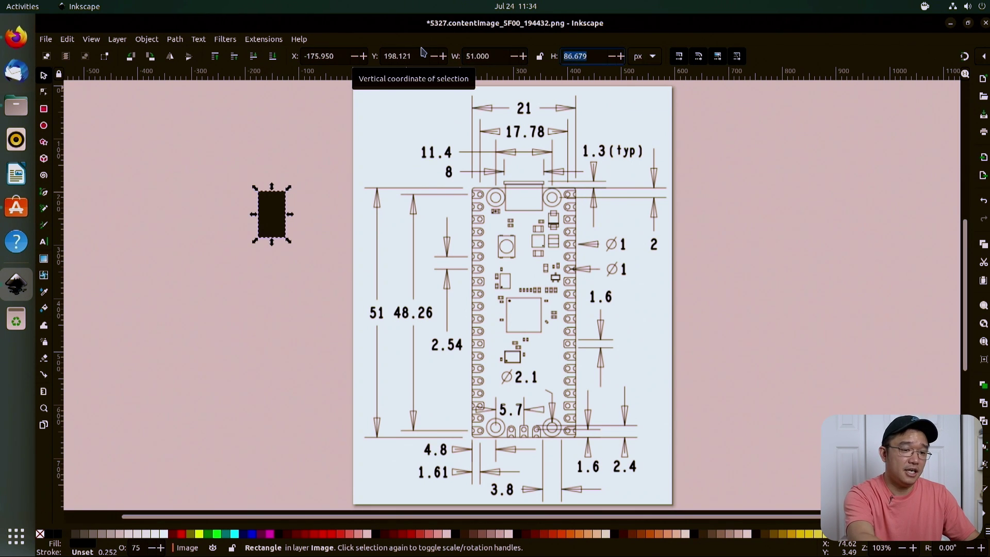
key(shift+Tab)
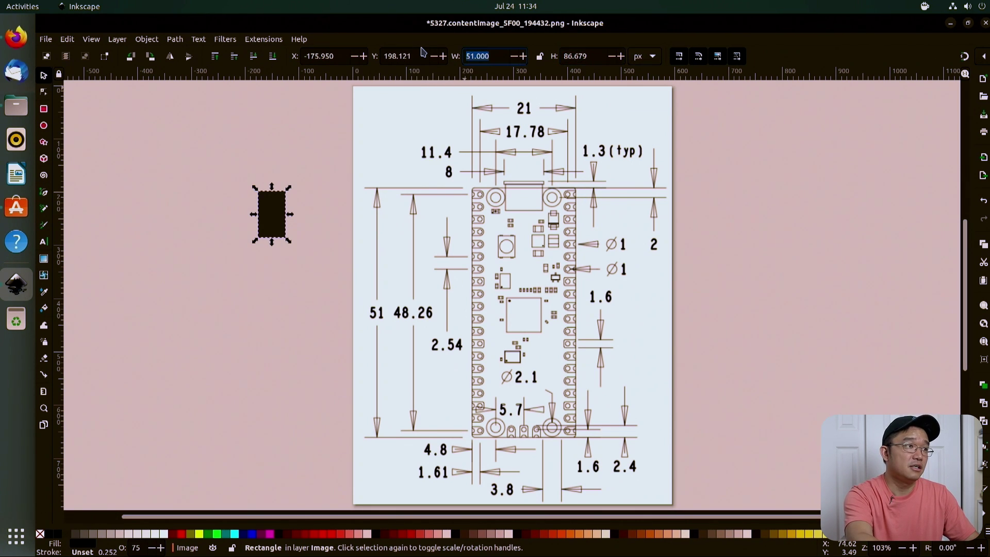
text(21)
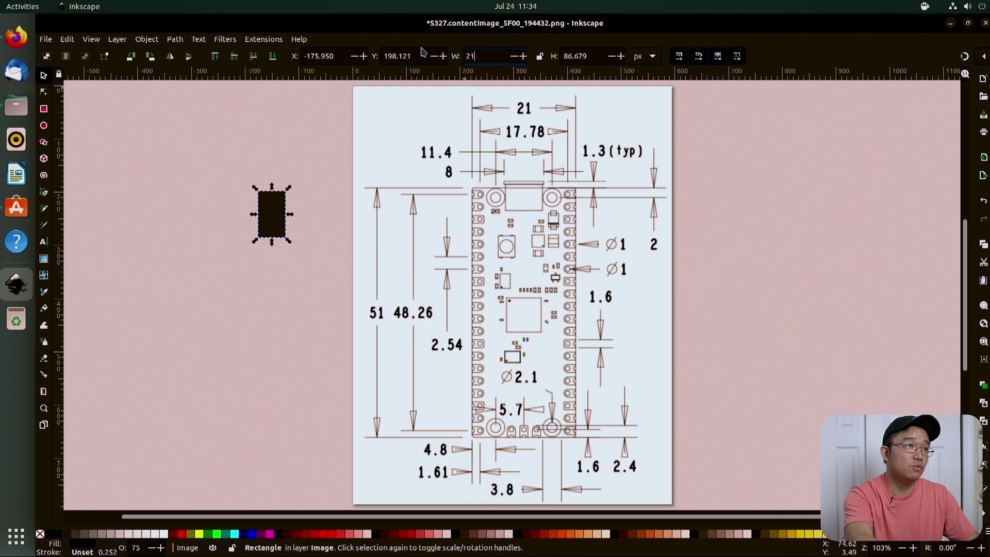
key(Tab)
text(5)
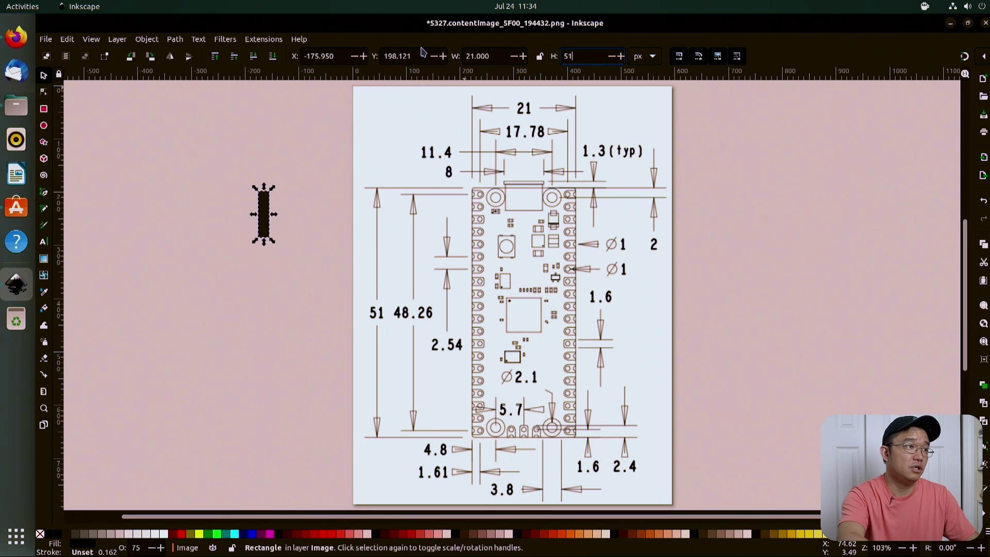
text(1)
key(Return)
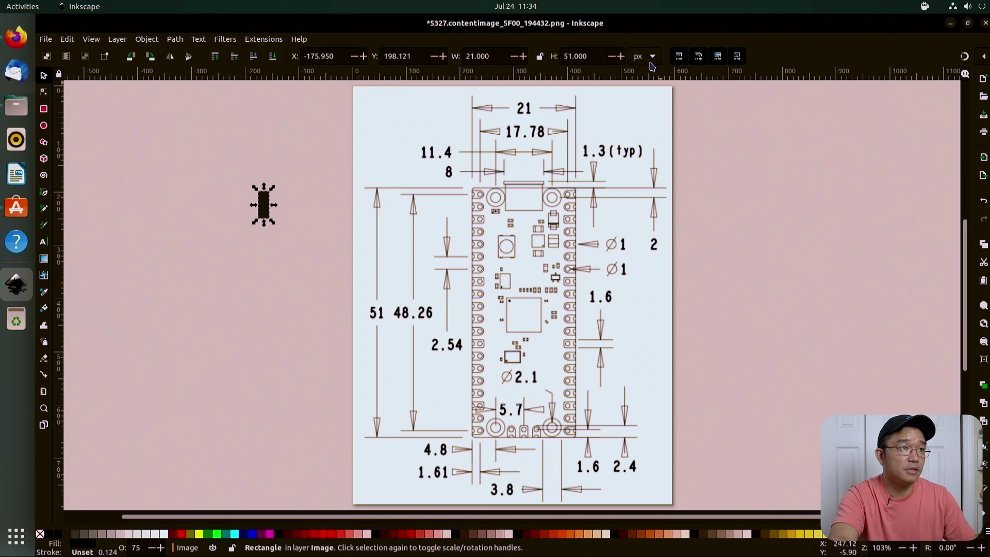
Step: Switch toolbar units to mm, set the rectangle to 21 × 51 mm, and place it on the drawing
click(653, 56)
click(643, 79)
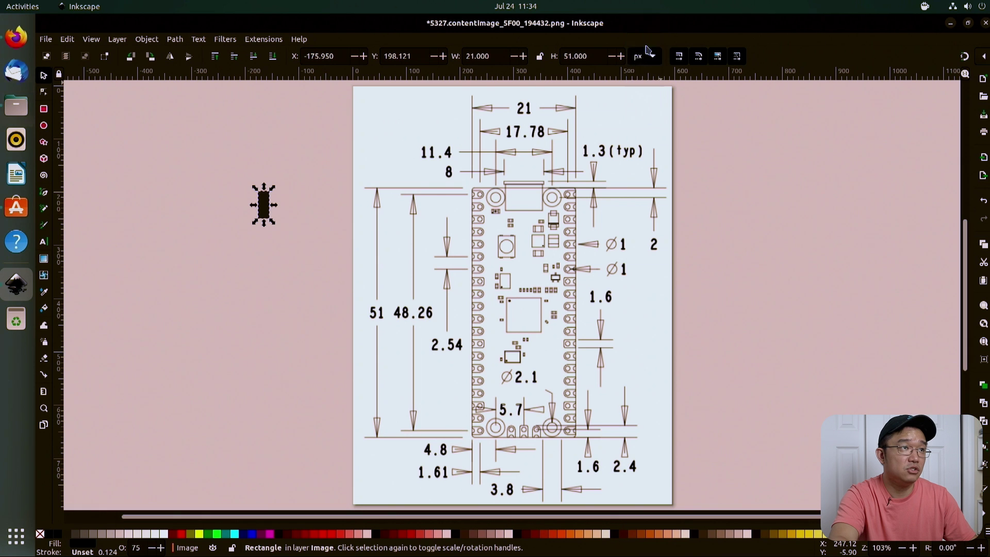
double_click(483, 57)
key(Tab)
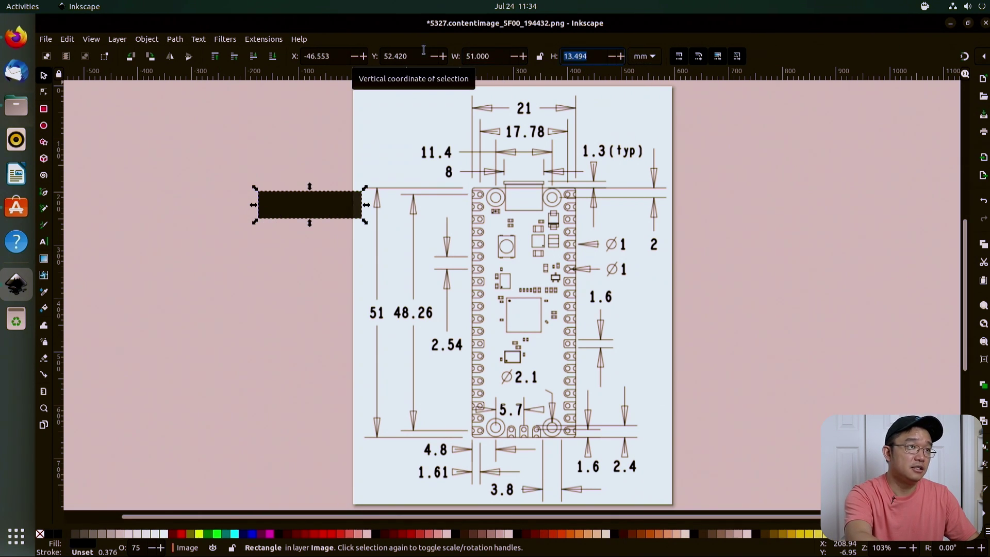
text(51)
key(shift+Tab)
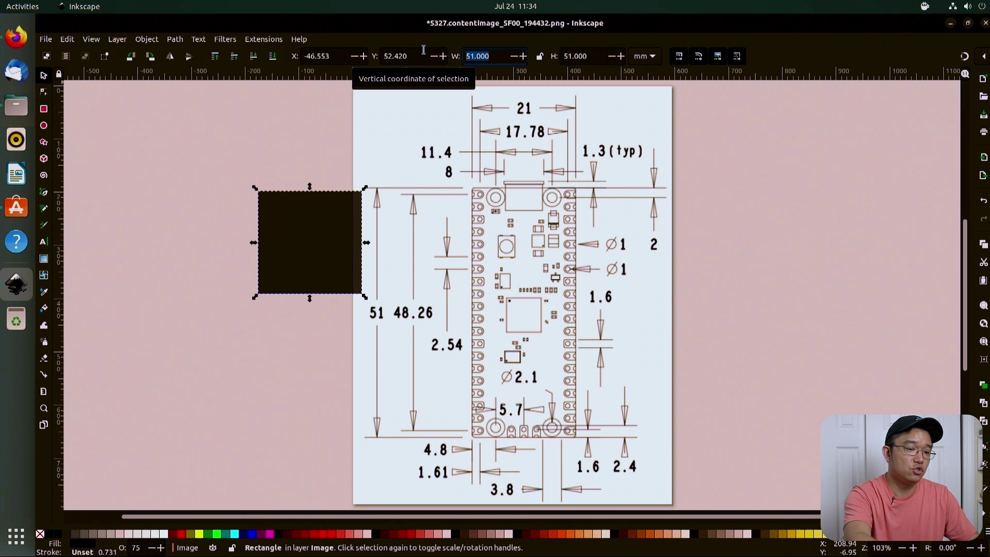
text(21)
key(Tab)
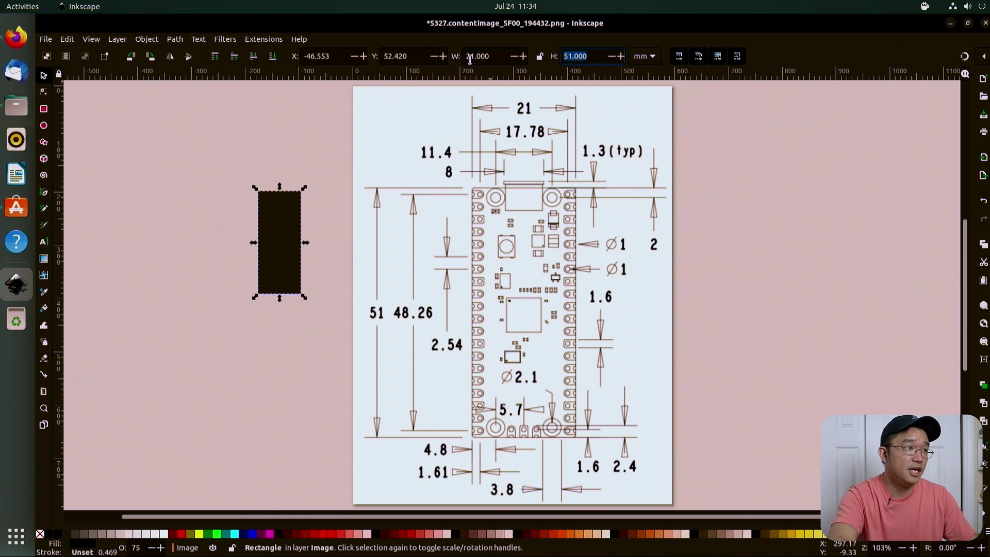
mouse_move(272, 230)
mouse_down()
mouse_move(411, 230)
mouse_move(437, 214)
mouse_up()
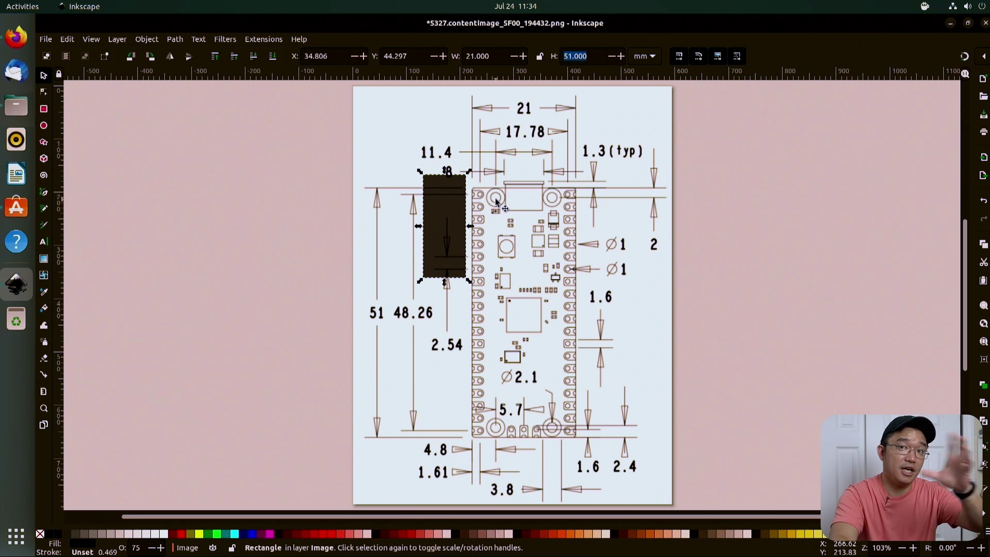
click(515, 245)
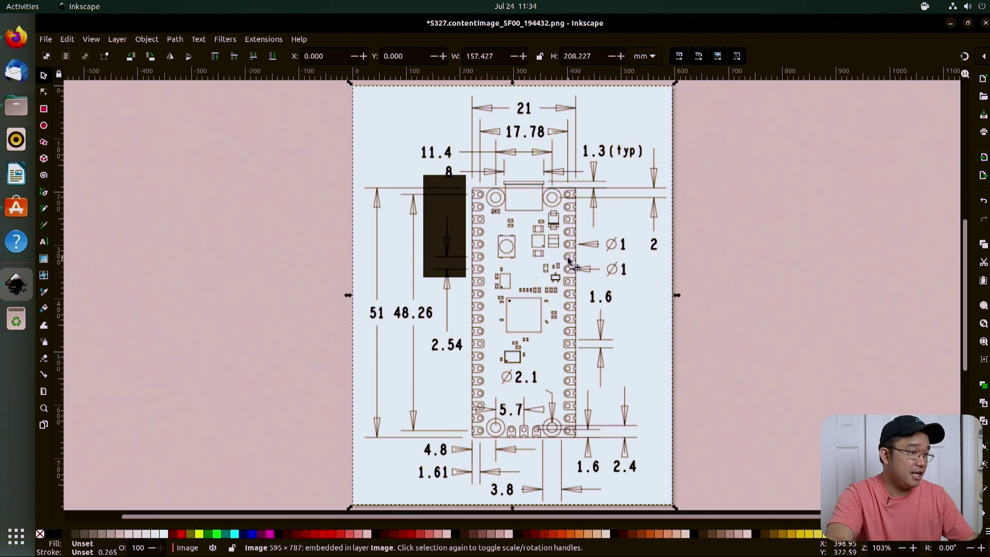
Step: Scale the Pico image proportionally and move it so the board sits under the rectangle
scroll(671, 505, down, 2)
drag(672, 505, 699, 259)
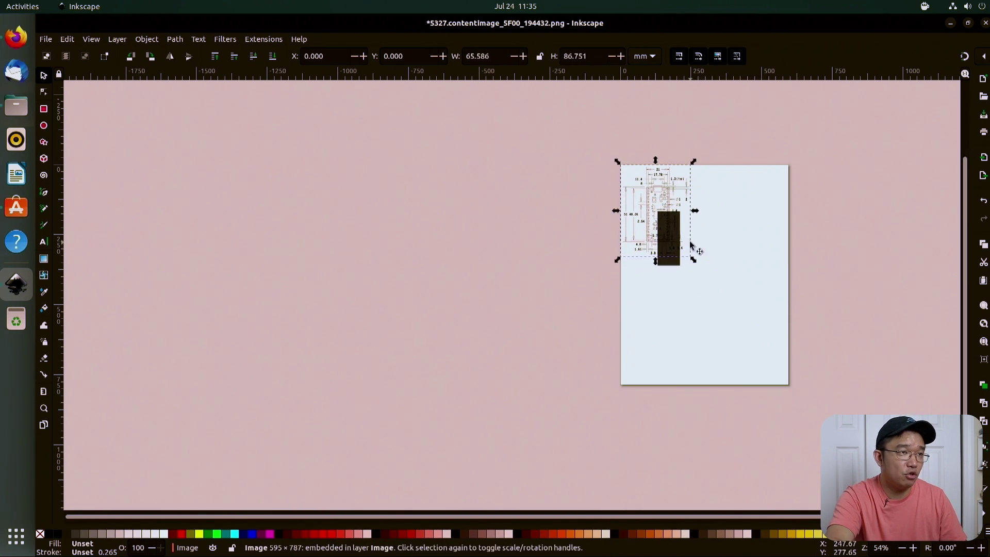
ctrl+scroll(679, 245, up, 1)
scroll(679, 246, up, 4)
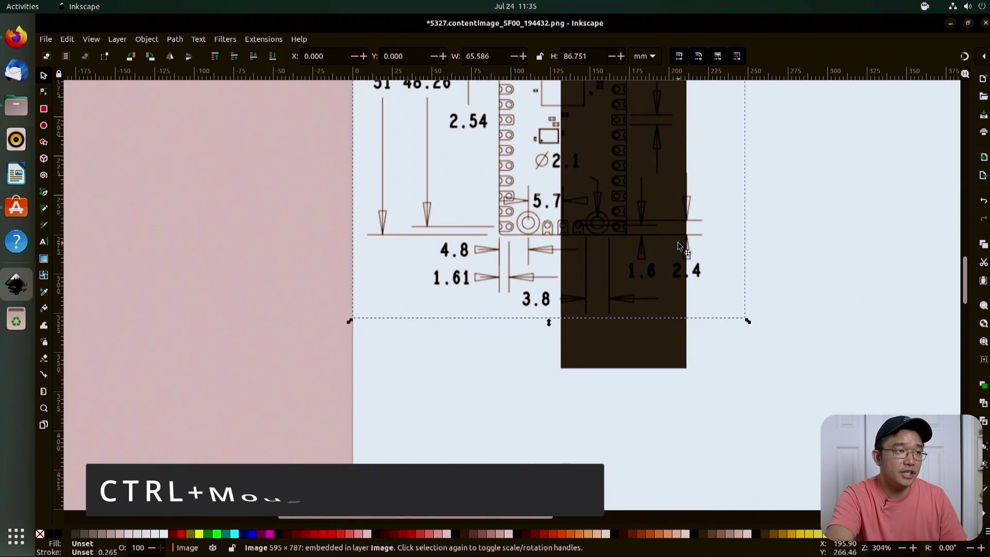
drag(597, 208, 633, 302)
scroll(672, 330, down, 10)
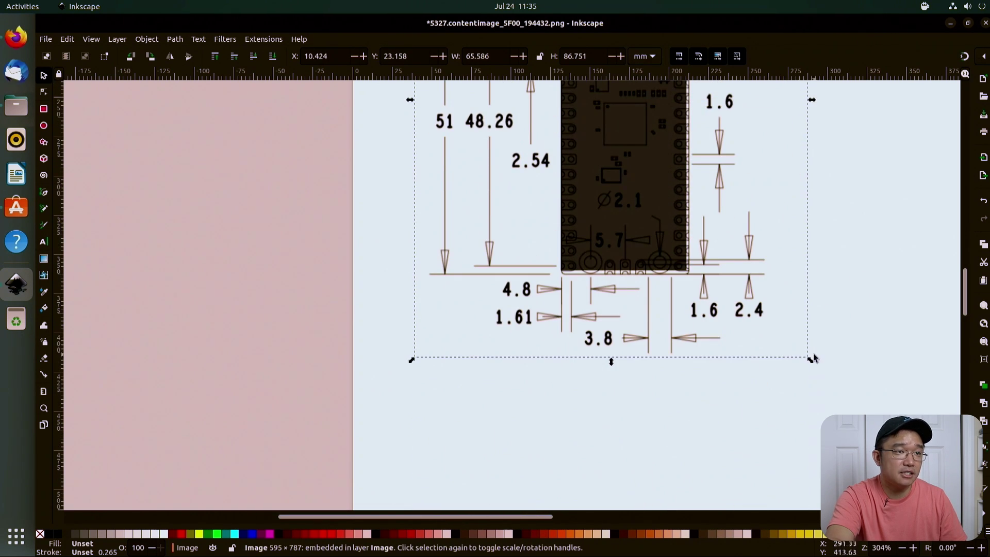
key(ctrl)
drag(808, 360, 803, 354)
scroll(676, 242, up, 10)
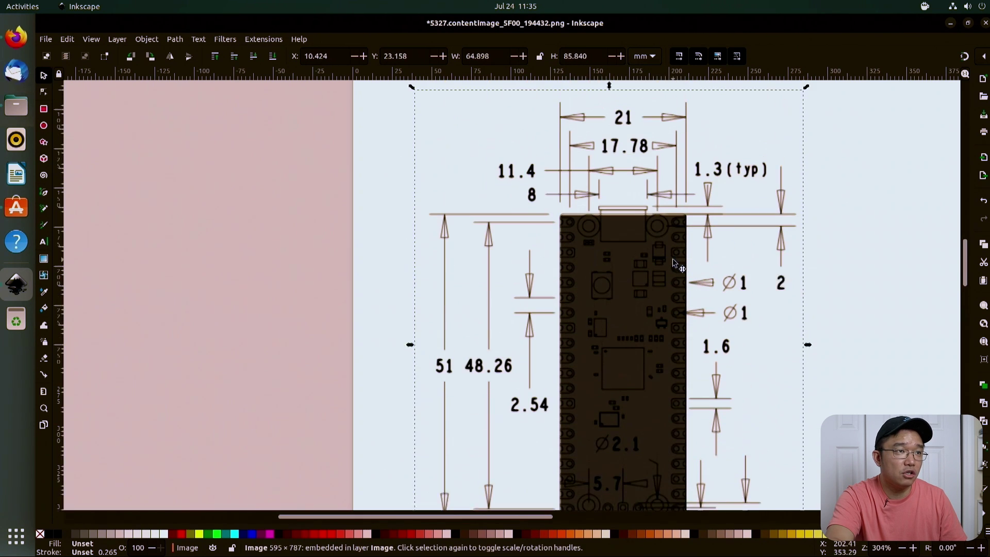
scroll(688, 361, down, 10)
scroll(690, 424, up, 4)
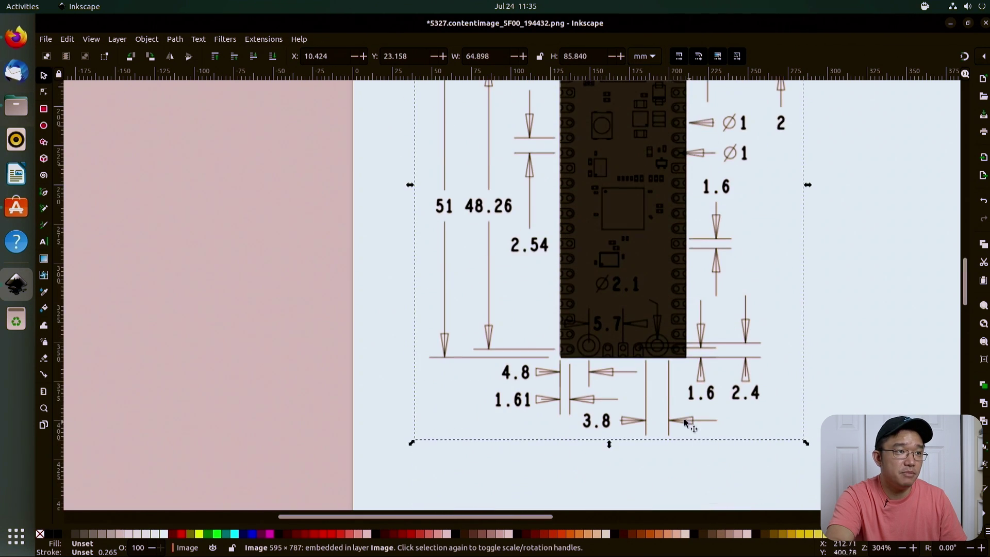
Step: Nudge the dark rectangle with Alt+arrow keys to align it with the board edges
click(647, 280)
scroll(648, 281, up, 5)
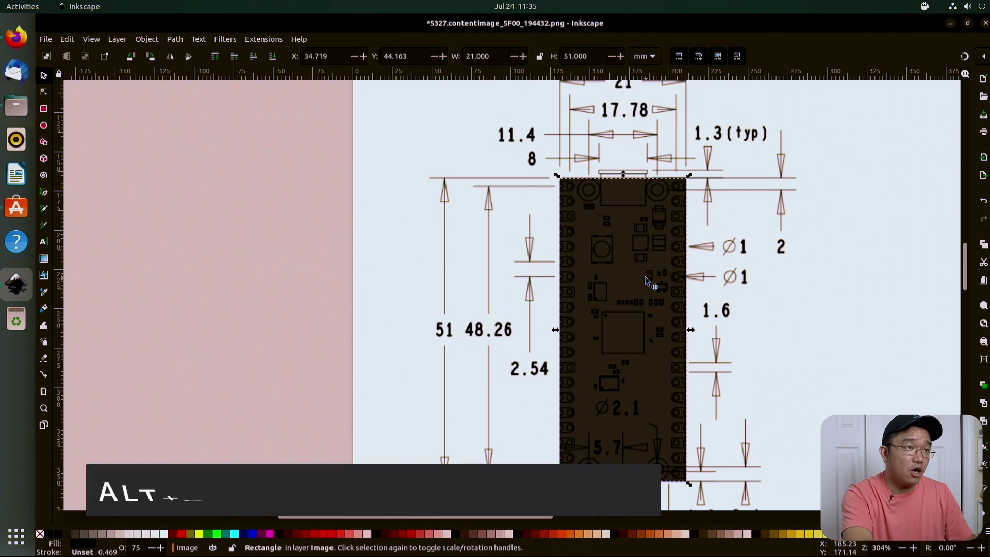
key(alt+Left)
key(alt+Up)
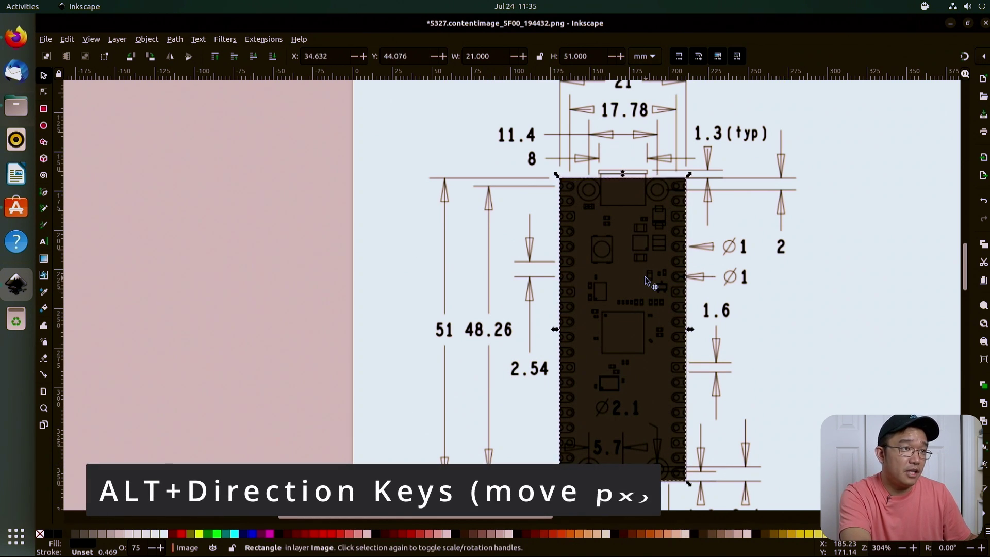
key(alt+Right)
key(alt+Up)
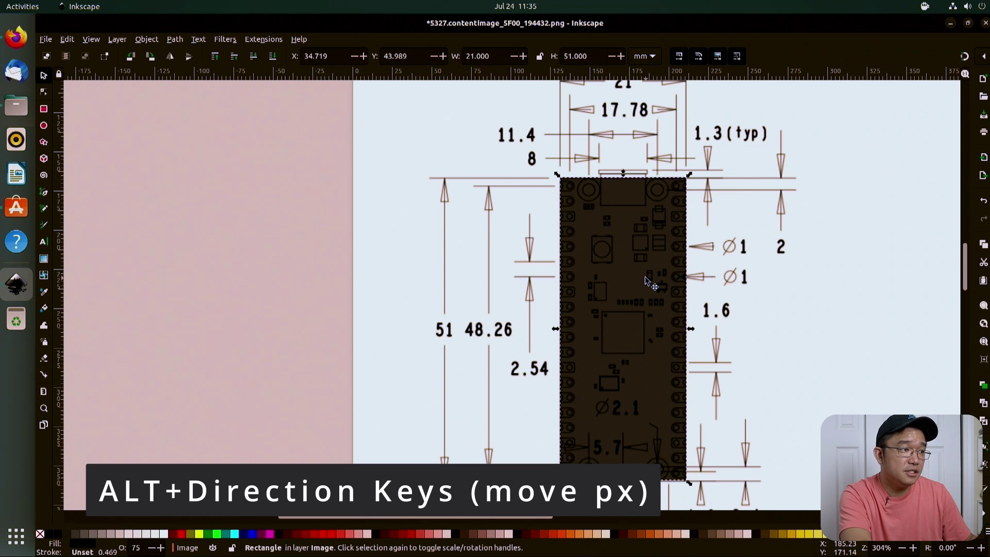
key(alt+Up)
key(alt+Down)
key(alt+Left)
key(alt+Down)
key(alt+Down)
key(alt+Up)
key(alt+Down)
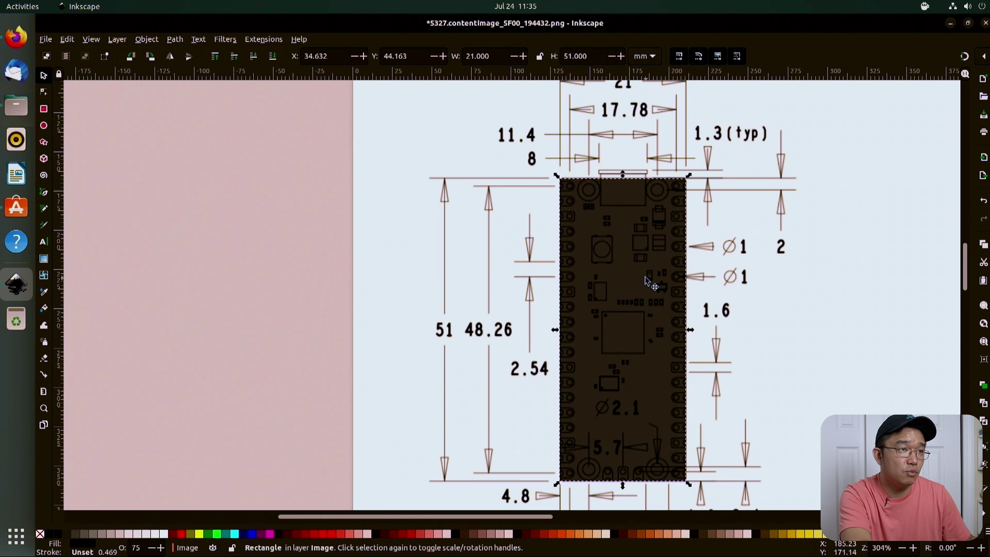
key(alt+Up)
key(alt+Down)
key(alt+Up)
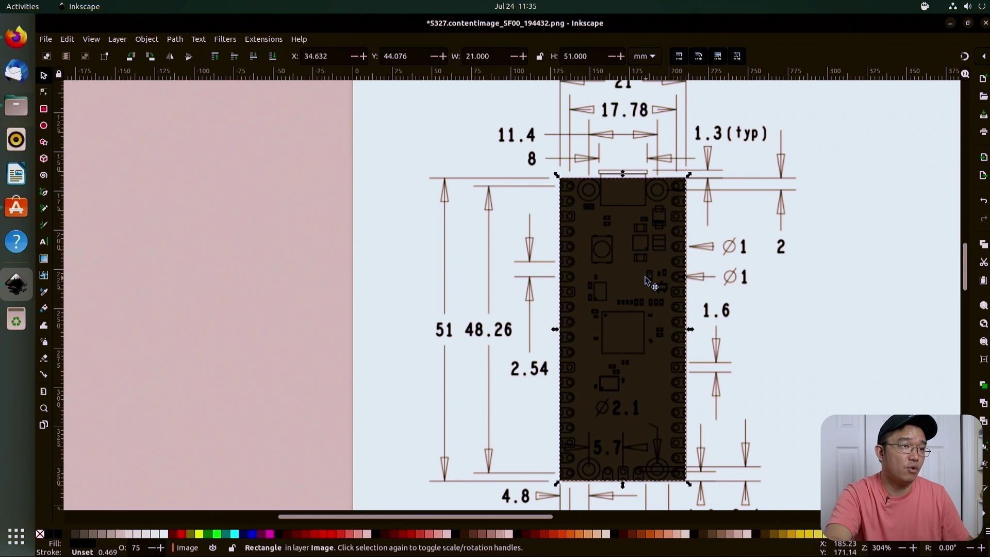
Step: Fine-tune the image scale to 64.761 × 85.658 mm so the board matches the rectangle
click(787, 315)
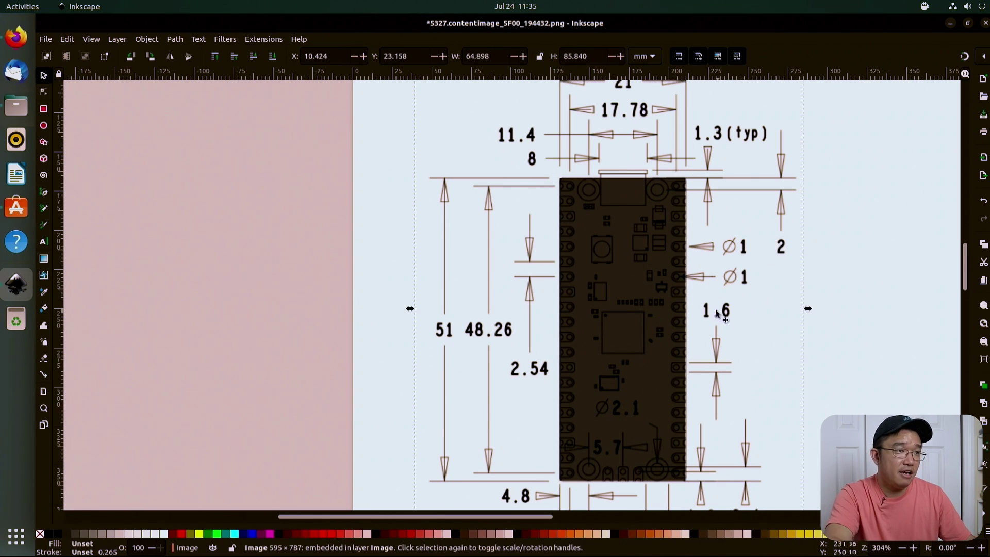
scroll(719, 309, up, 3)
scroll(717, 288, down, 5)
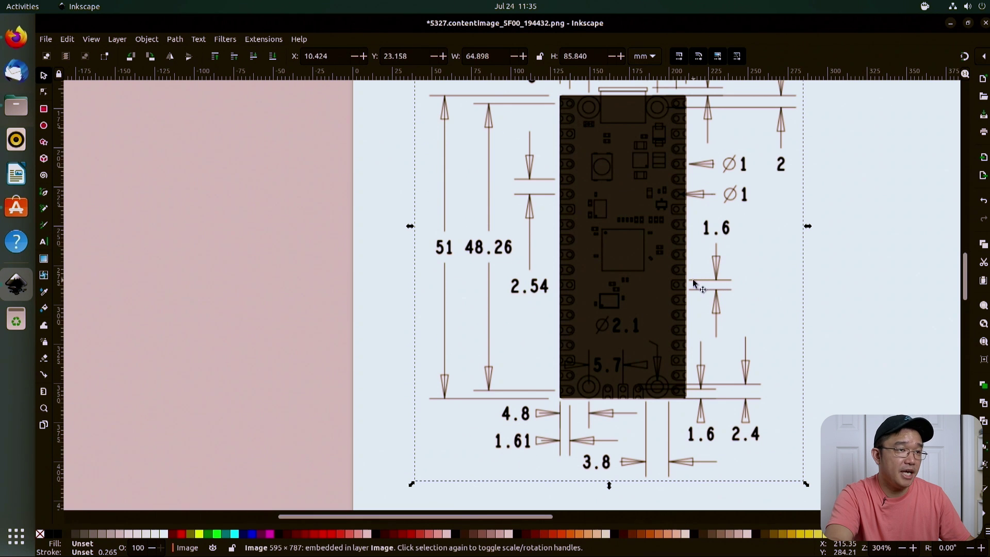
scroll(698, 268, up, 2)
click(642, 242)
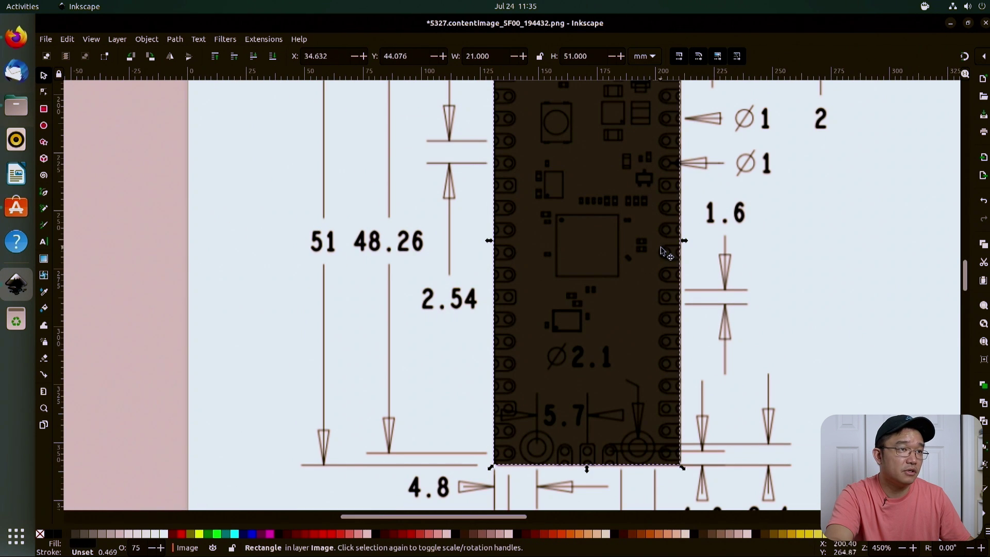
click(735, 453)
scroll(800, 471, down, 3)
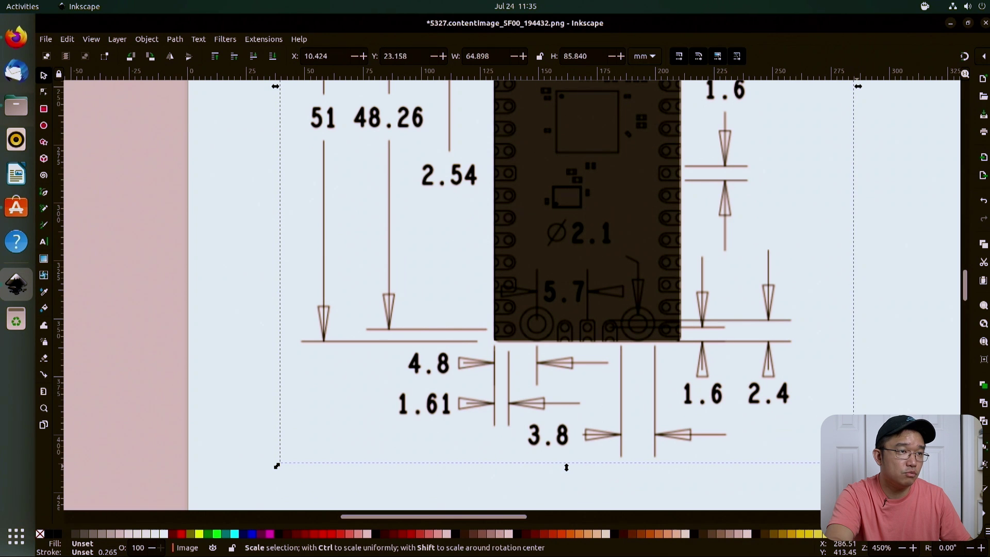
drag(566, 468, 566, 464)
scroll(665, 315, up, 6)
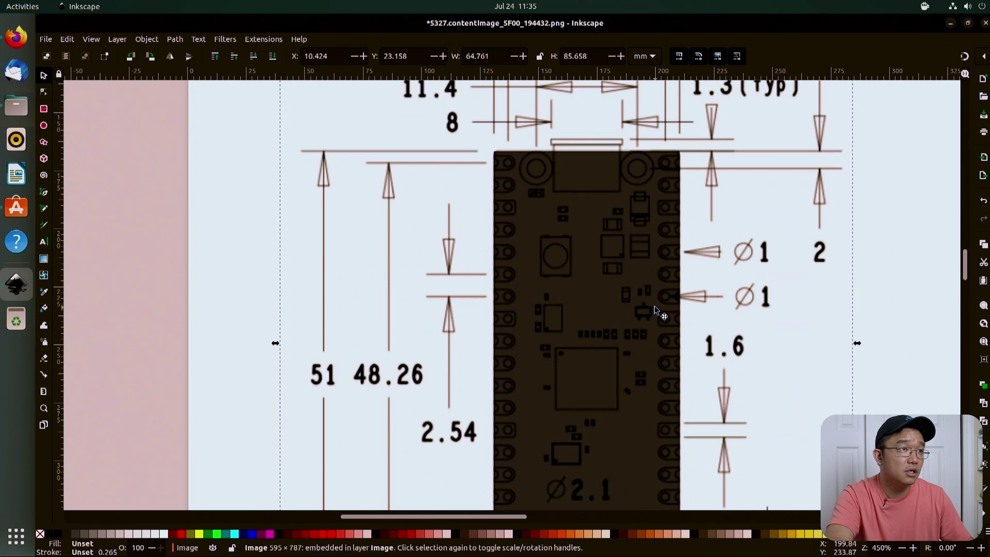
drag(653, 308, 651, 310)
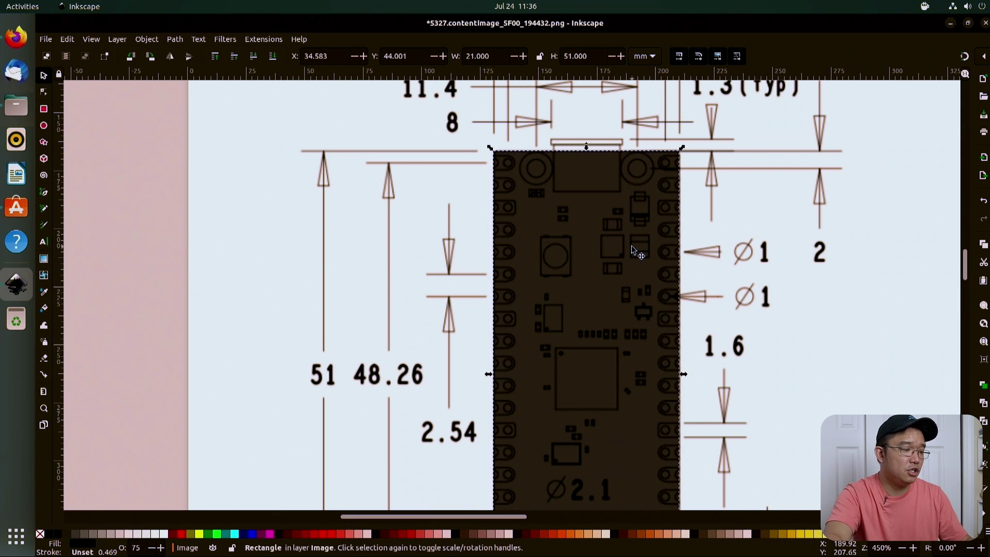
key(Escape)
click(856, 226)
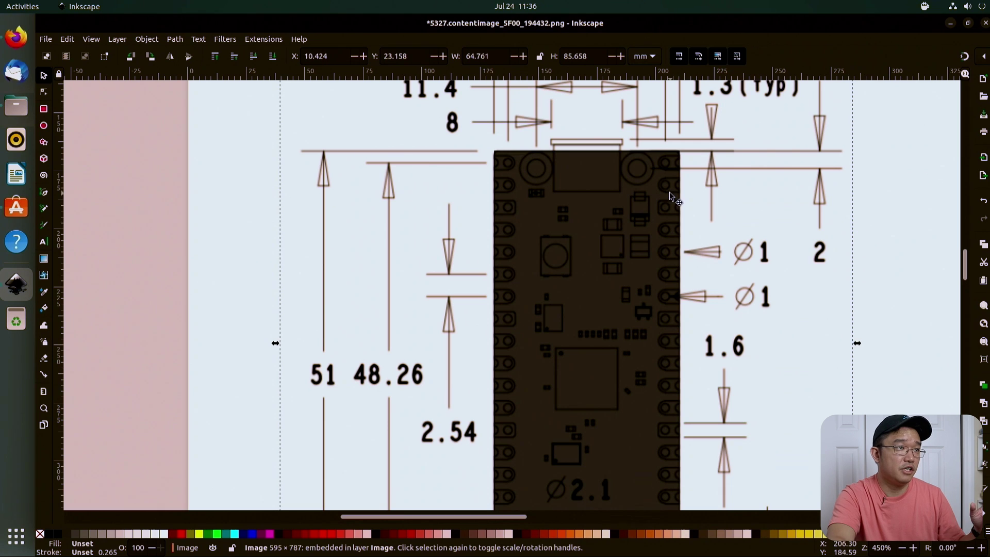
Step: Round the corners of the dark board-outline rectangle
click(568, 276)
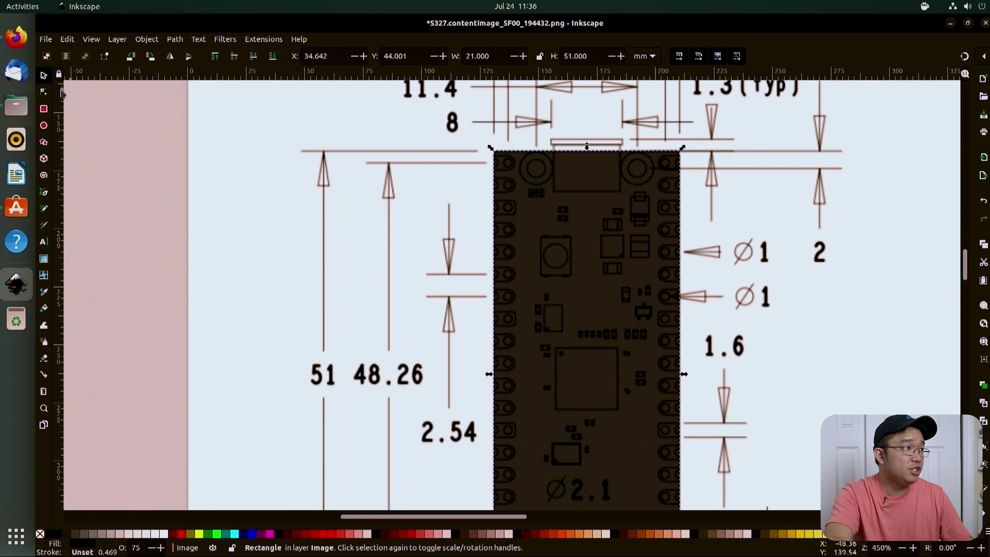
click(44, 110)
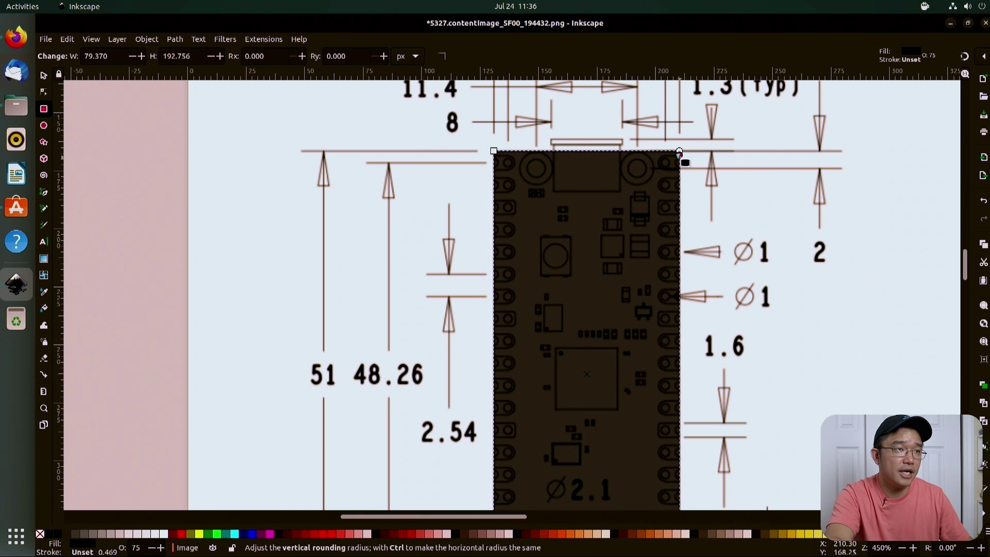
mouse_move(679, 153)
mouse_down()
mouse_move(678, 165)
mouse_move(679, 157)
mouse_up()
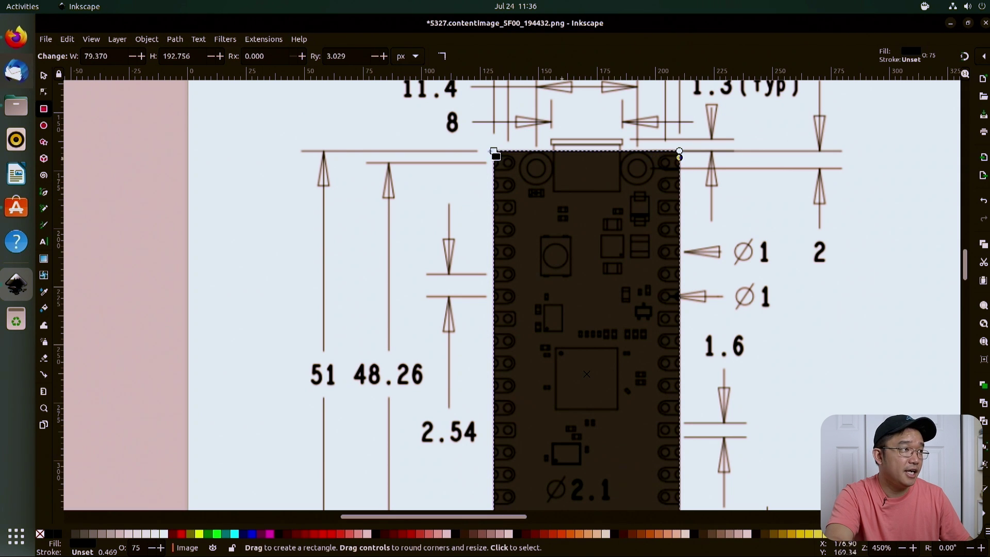
Step: Duplicate the rounded 21 × 51 mm rectangle and place the copy on the pink area left of the page
click(43, 76)
click(503, 195)
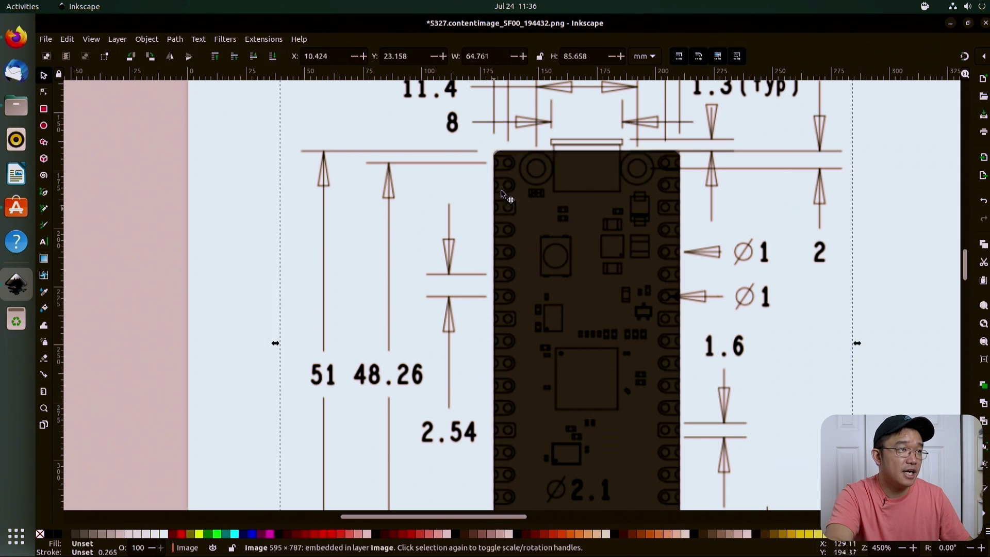
scroll(499, 159, up, 5)
scroll(498, 152, down, 8)
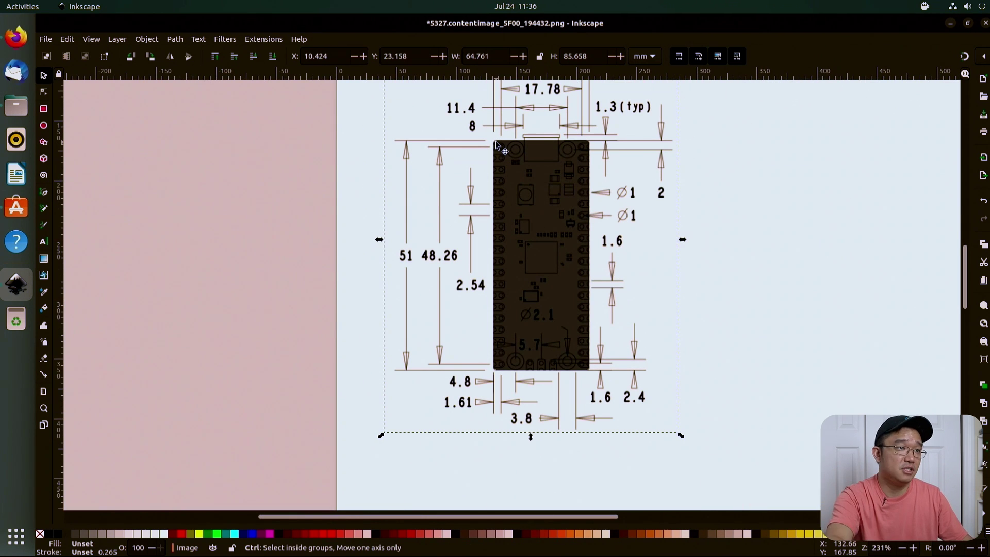
scroll(588, 196, up, 3)
scroll(614, 243, down, 3)
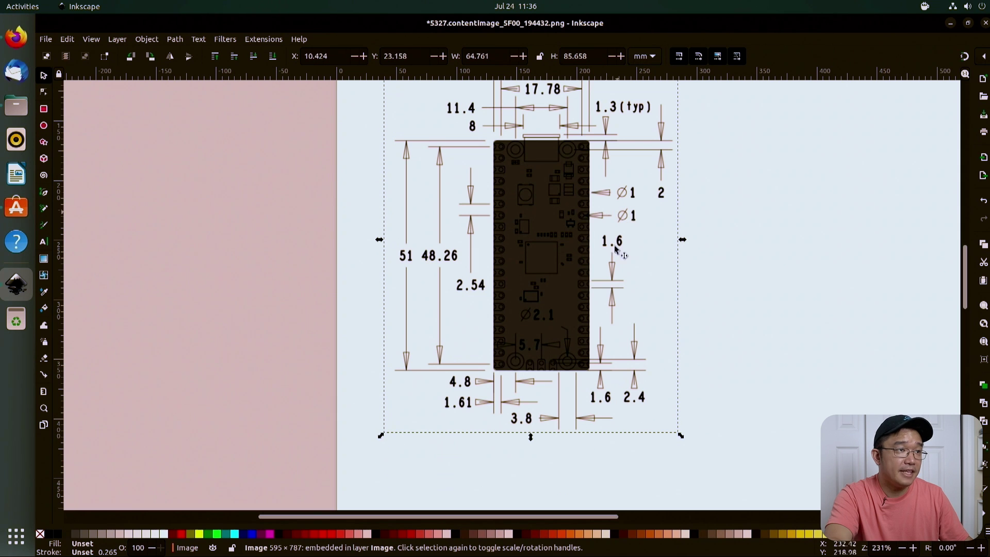
alt+click(549, 251)
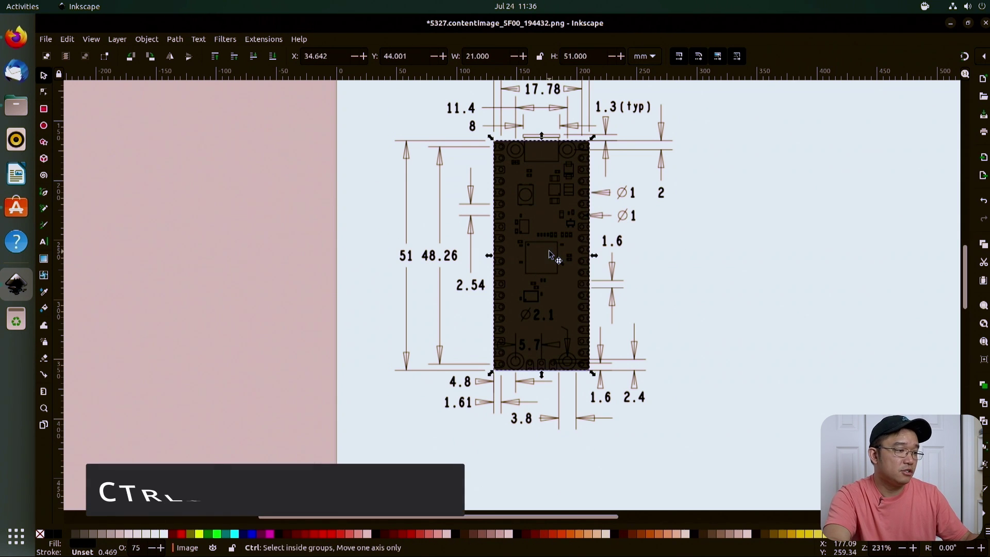
key(ctrl+d)
mouse_move(564, 233)
mouse_down()
mouse_move(199, 249)
mouse_move(155, 213)
mouse_up()
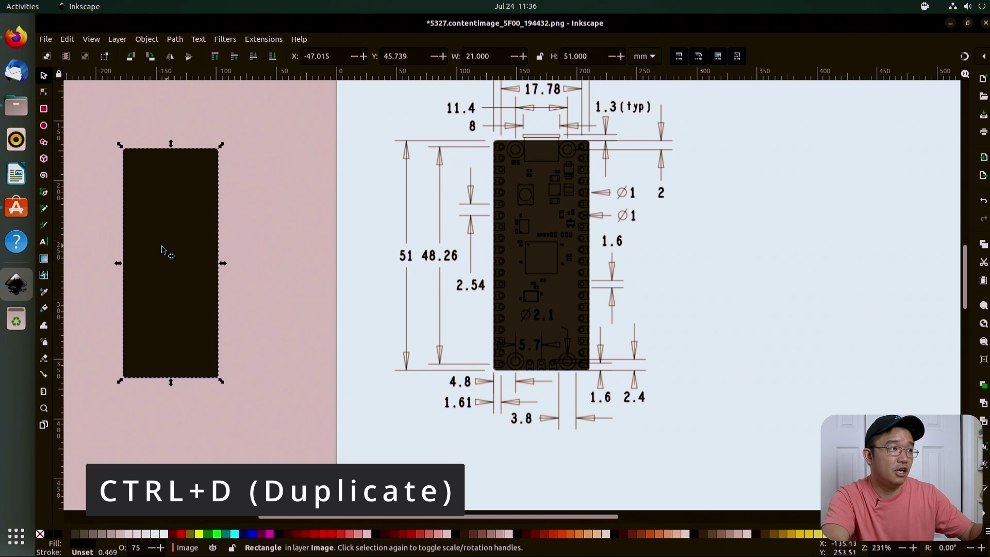
click(536, 180)
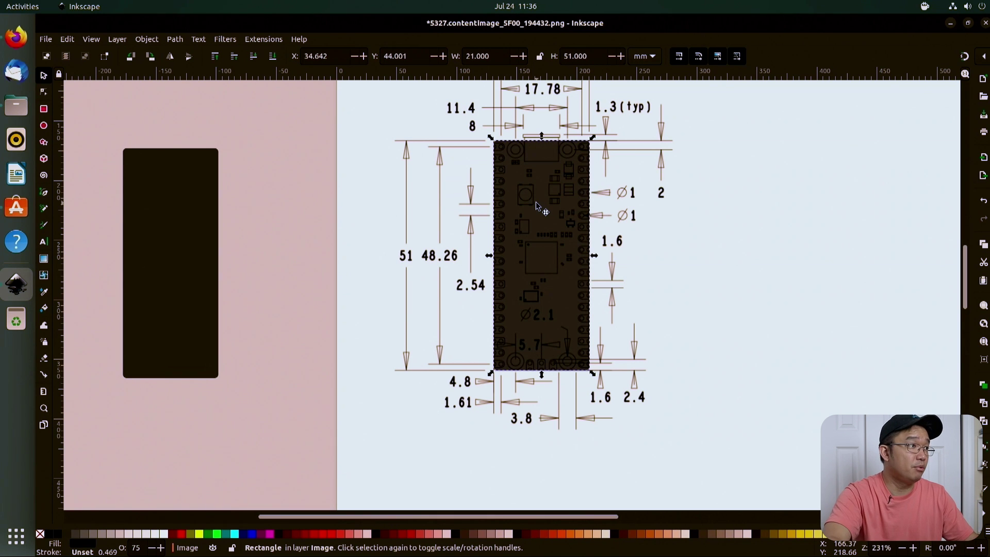
Step: Choose the Ellipse tool and zoom in on the board's top-left mounting hole
click(44, 126)
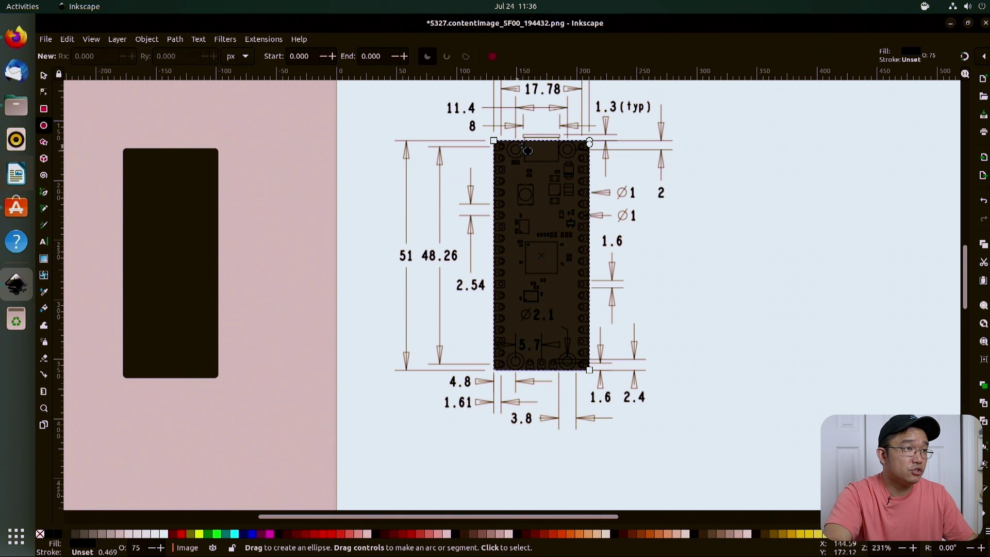
scroll(523, 153, up, 1)
scroll(522, 154, down, 1)
ctrl+scroll(523, 154, up, 5)
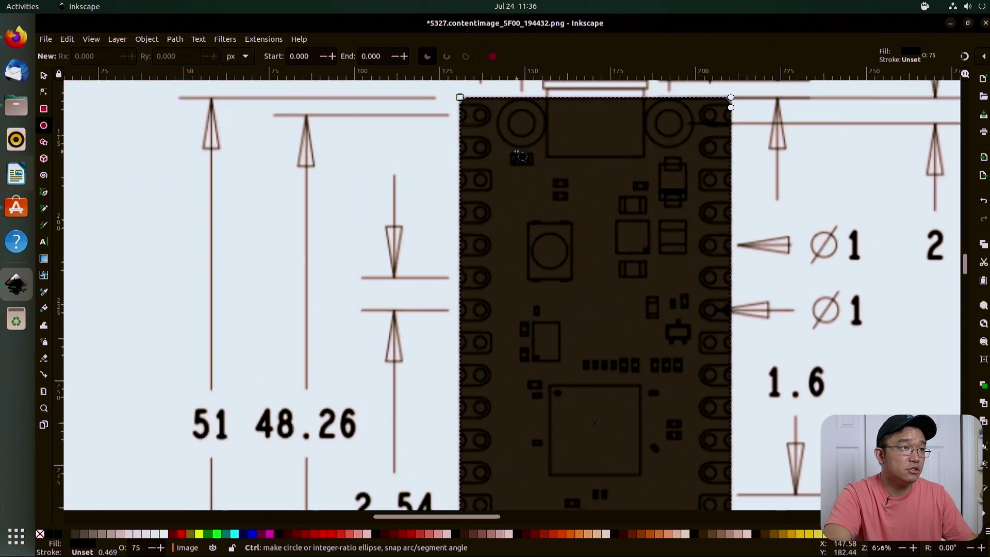
scroll(539, 142, up, 5)
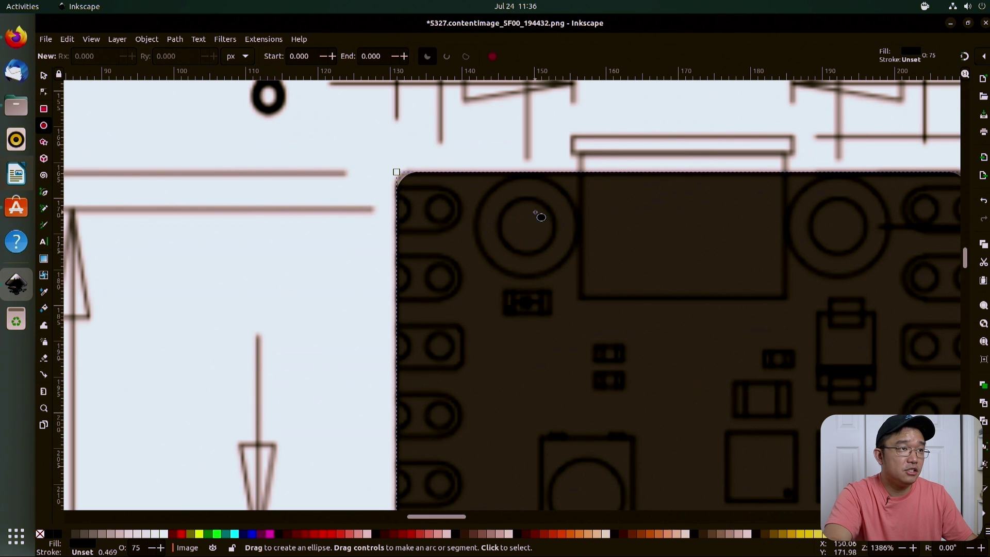
ctrl+scroll(540, 224, down, 6)
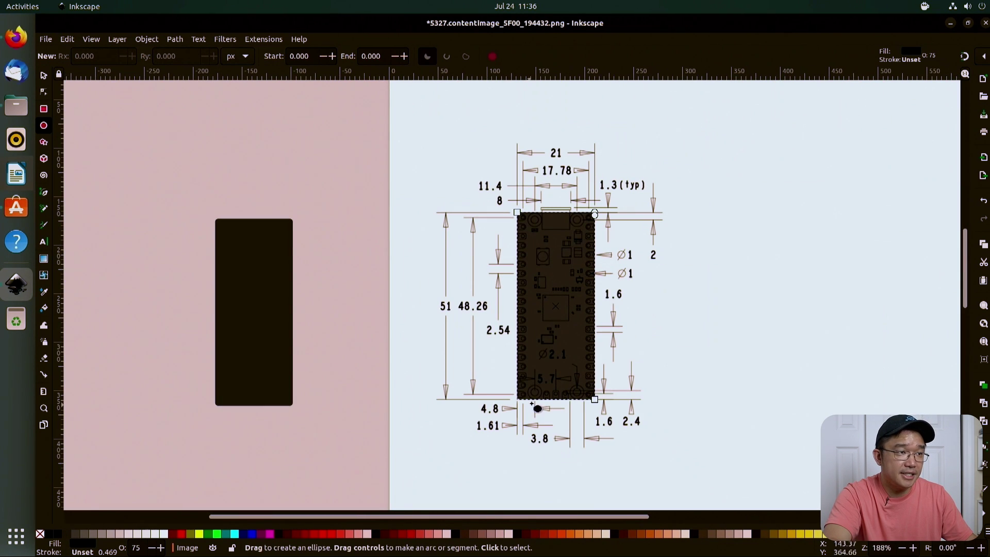
key(ctrl)
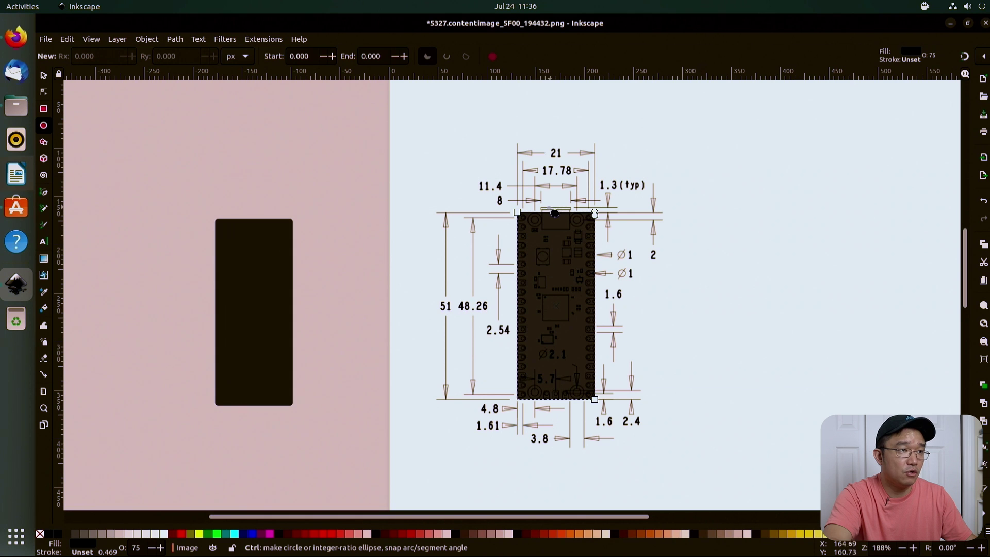
scroll(541, 222, up, 8)
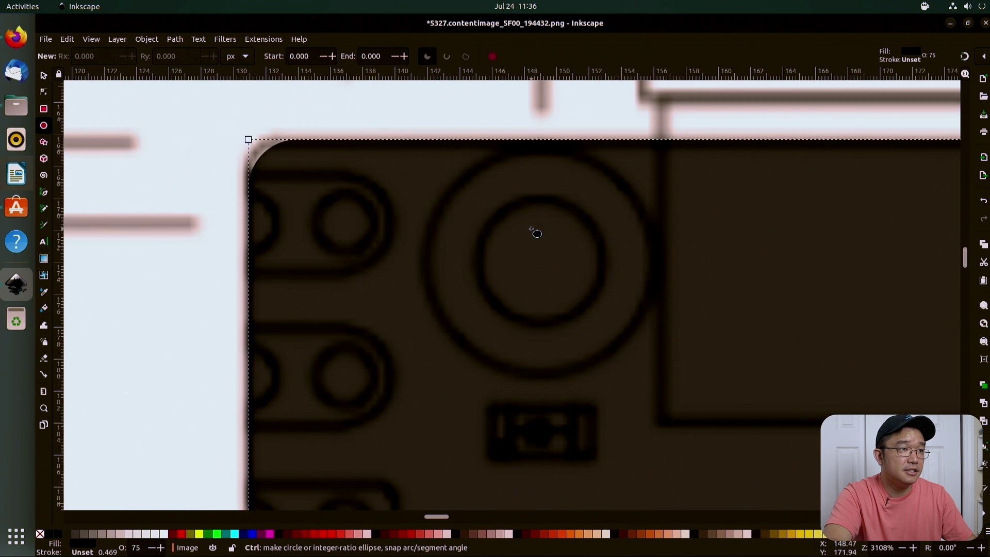
scroll(564, 258, down, 3)
scroll(557, 217, up, 4)
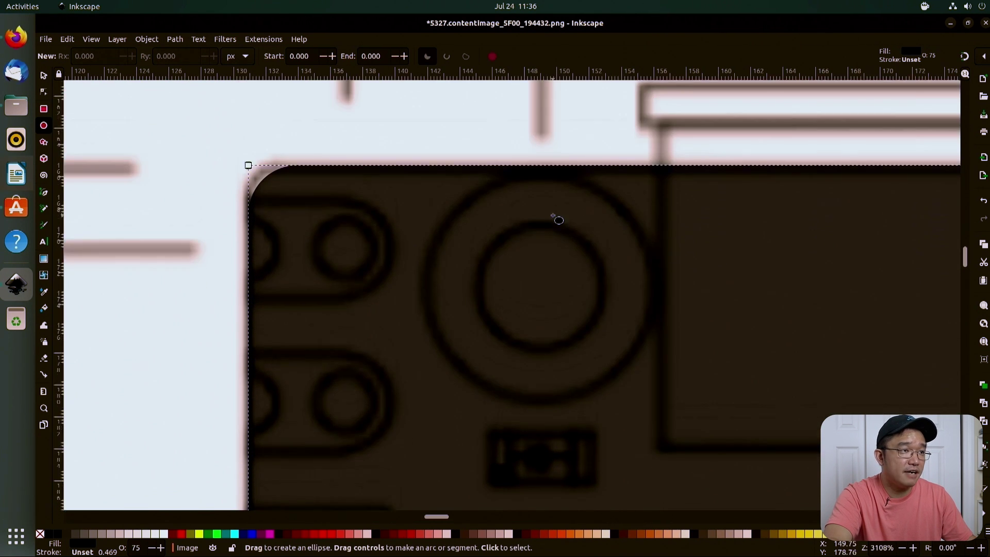
scroll(555, 258, down, 2)
scroll(544, 243, up, 2)
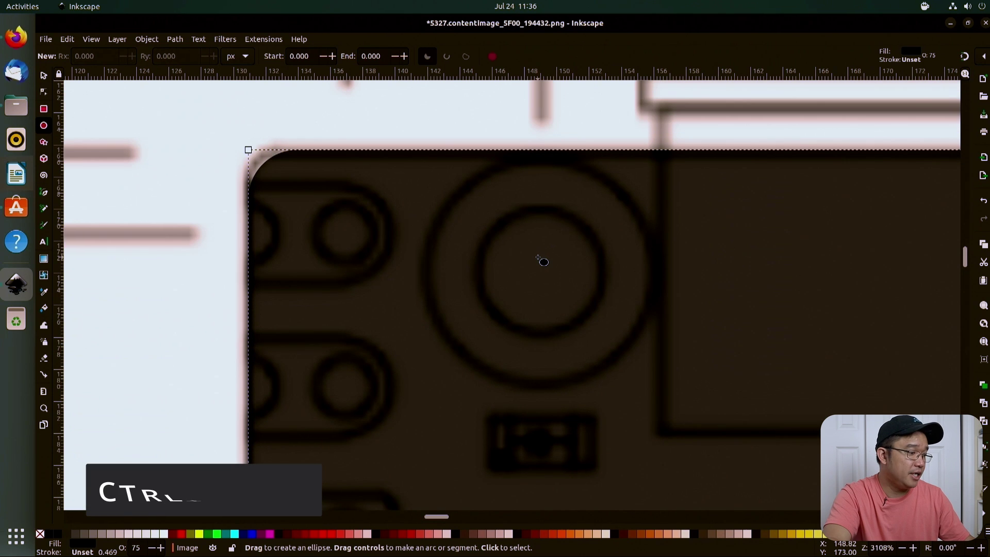
Step: Draw a 2.113 mm black circle centred on the top-left mounting hole
key(ctrl)
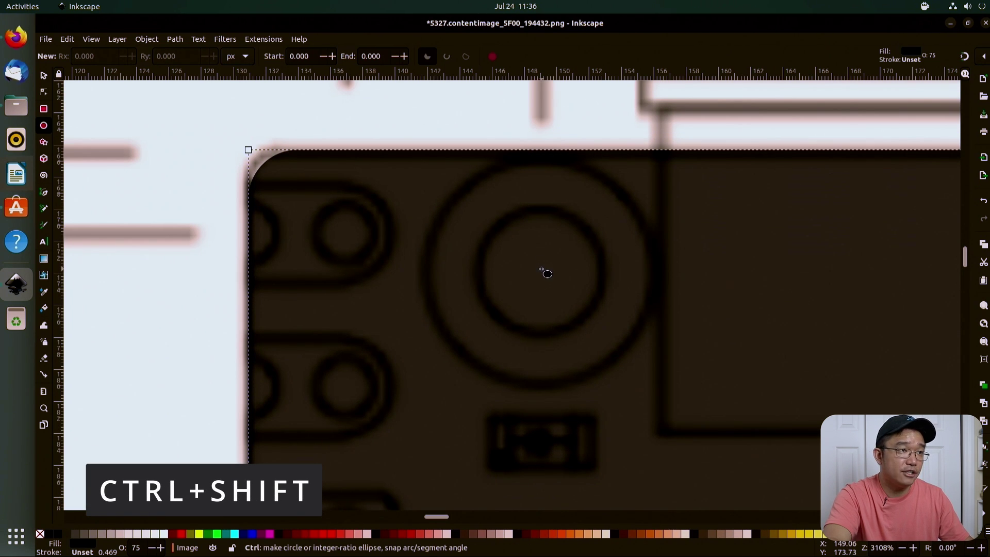
key(shift)
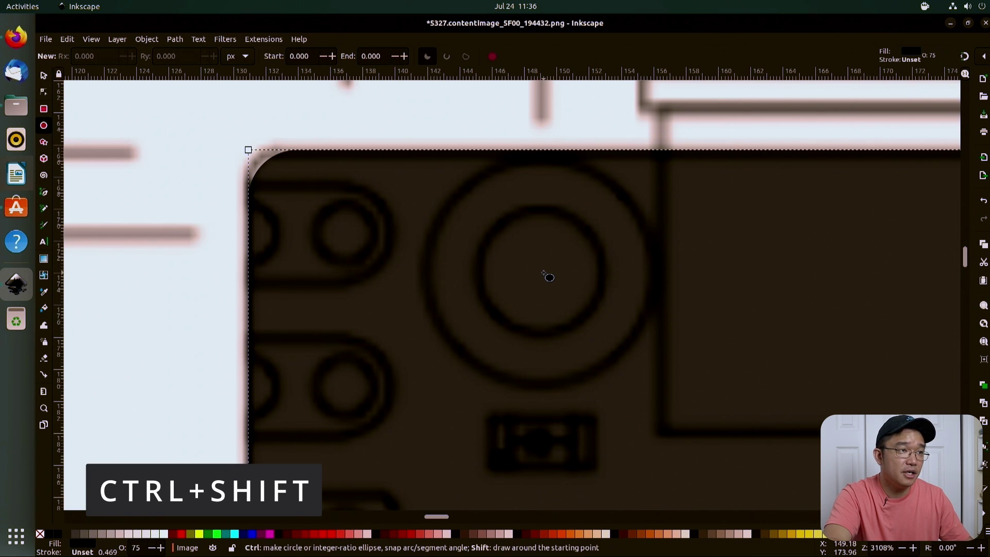
mouse_move(540, 272)
mouse_down()
mouse_move(595, 248)
mouse_move(605, 208)
mouse_up()
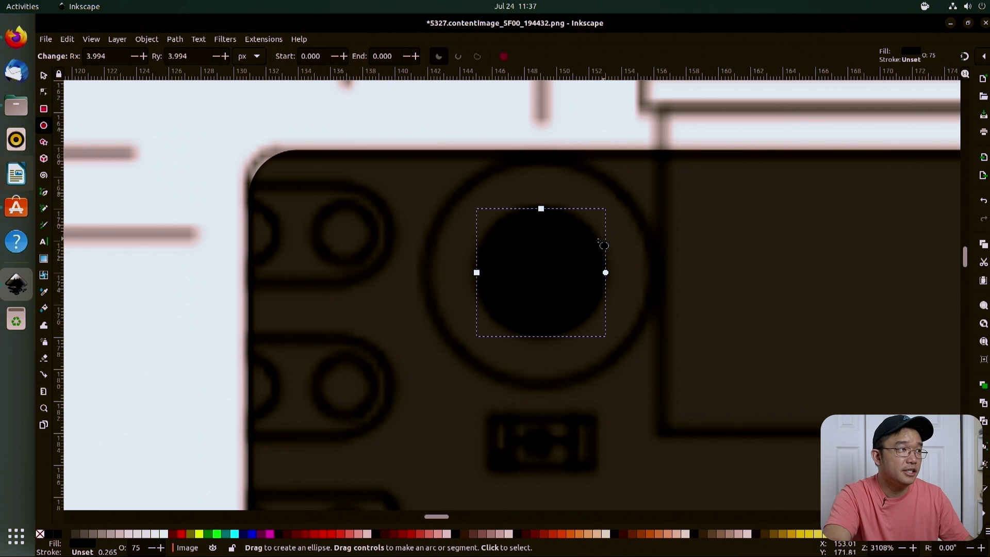
click(44, 75)
alt+click(548, 279)
Step: Nudge the new circle so it is centred on the top-left mounting hole
click(547, 278)
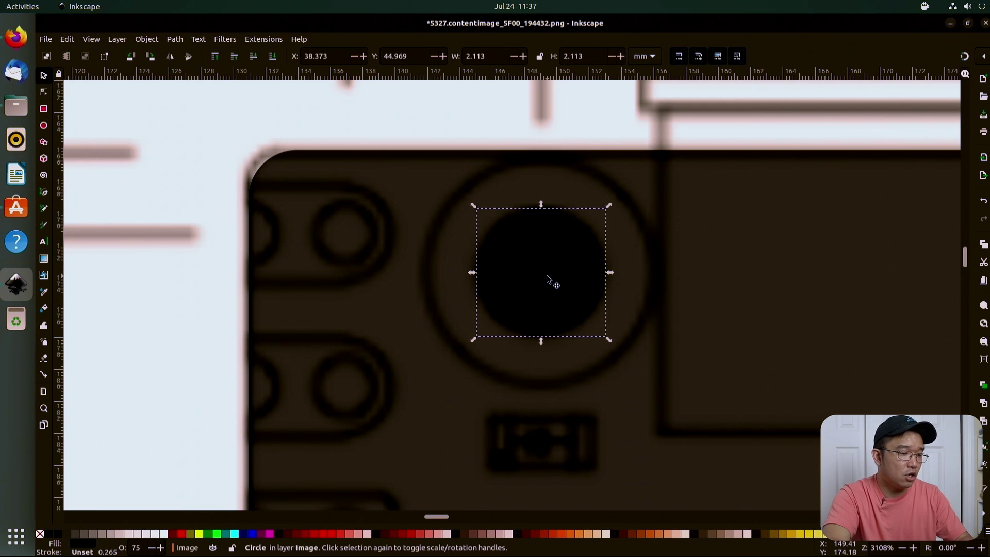
key(alt+Up)
key(alt+Up)
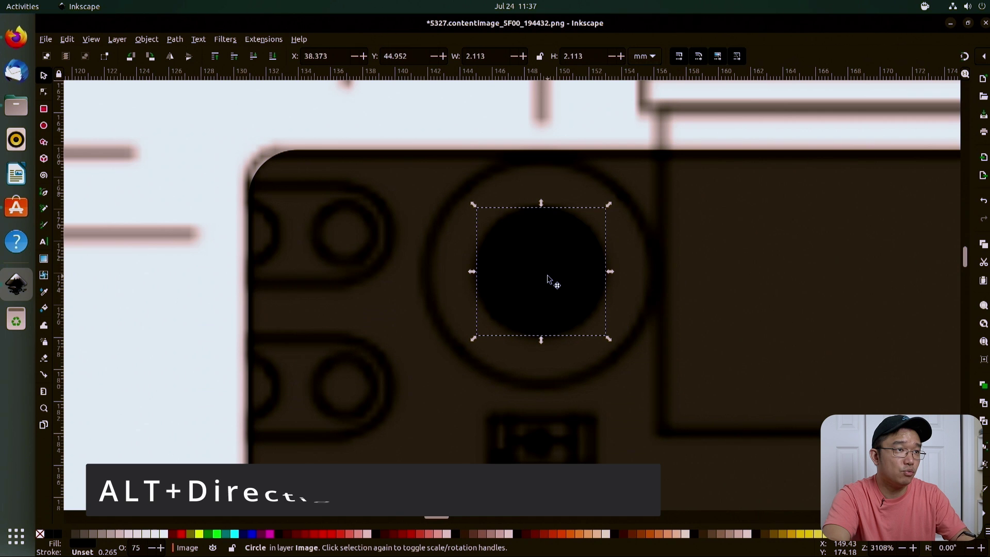
key(alt+Left)
key(alt+Up)
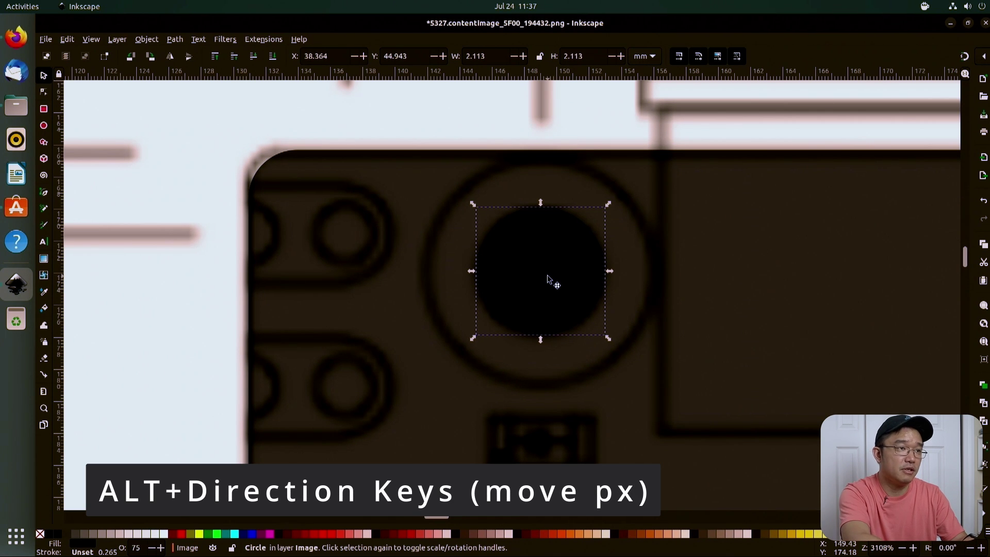
Step: Make a duplicate of the 2.113 mm hole circle
click(598, 274)
click(517, 260)
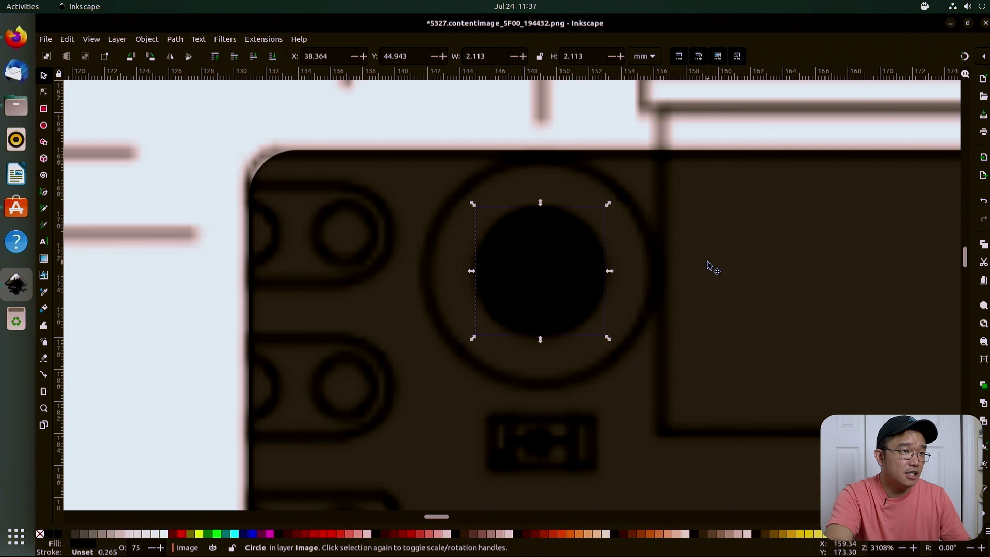
key(ctrl+d)
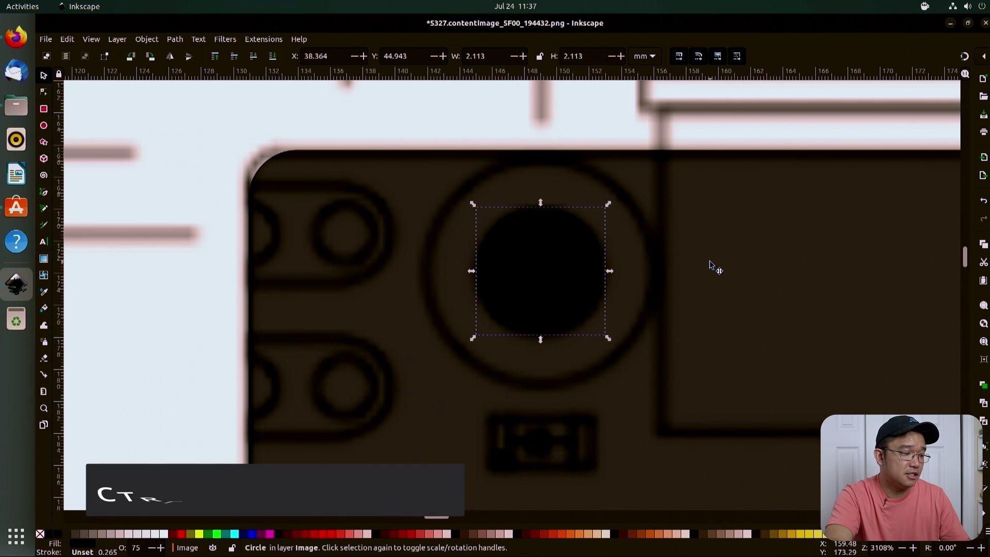
ctrl+scroll(709, 265, down, 3)
ctrl+scroll(710, 265, down, 2)
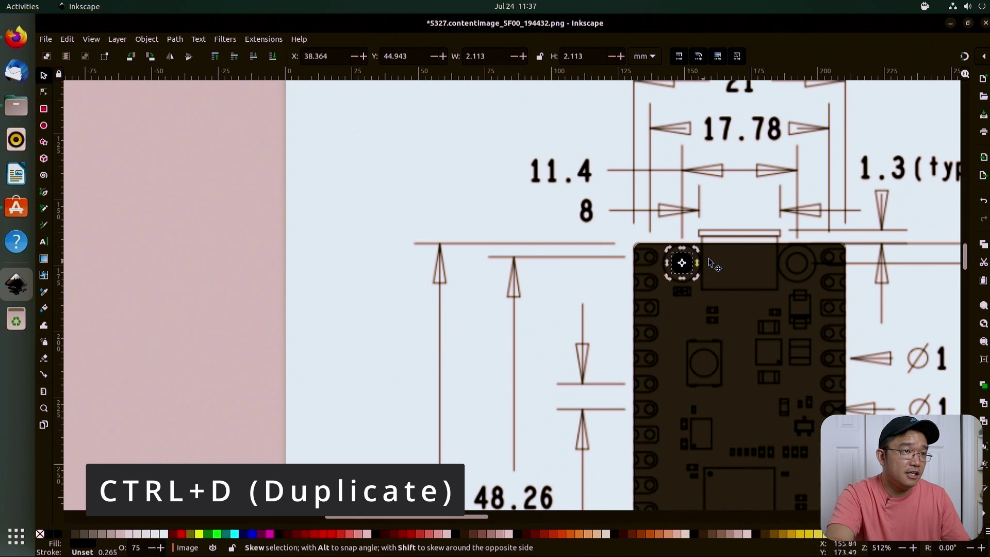
click(714, 261)
scroll(722, 248, up, 2)
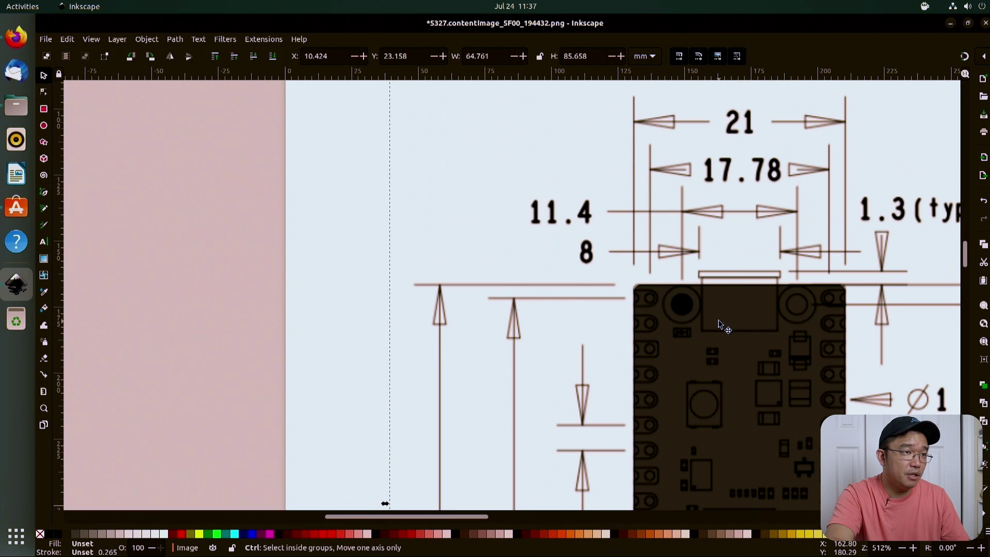
ctrl+scroll(720, 318, up, 2)
Step: Move the copy over the top-right mounting hole and nudge it into alignment
scroll(717, 320, right, 3)
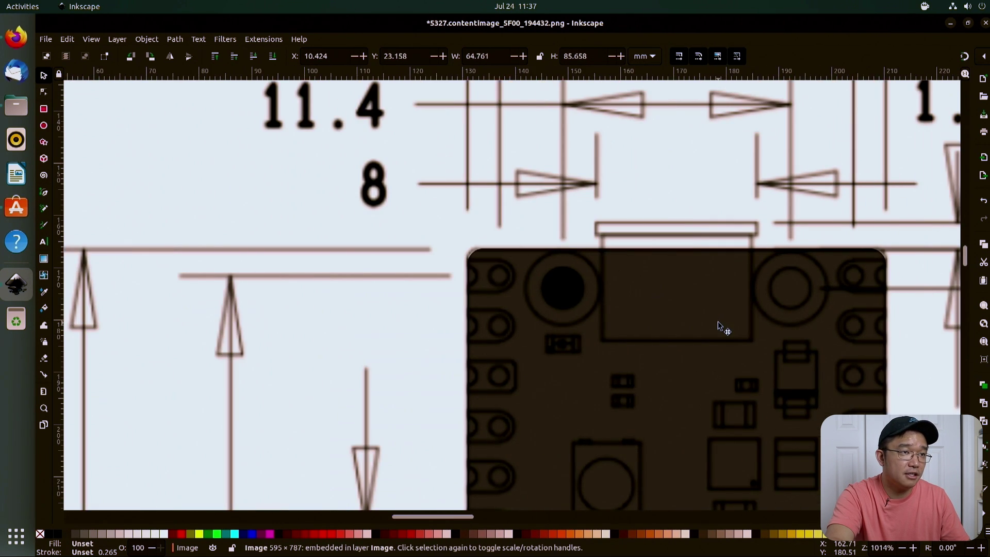
drag(534, 286, 756, 292)
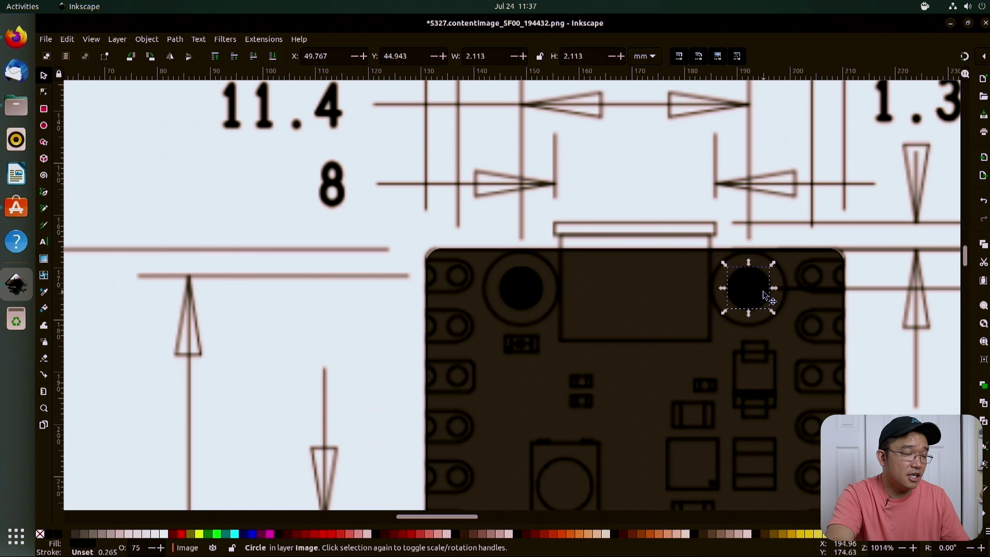
scroll(764, 292, up, 6)
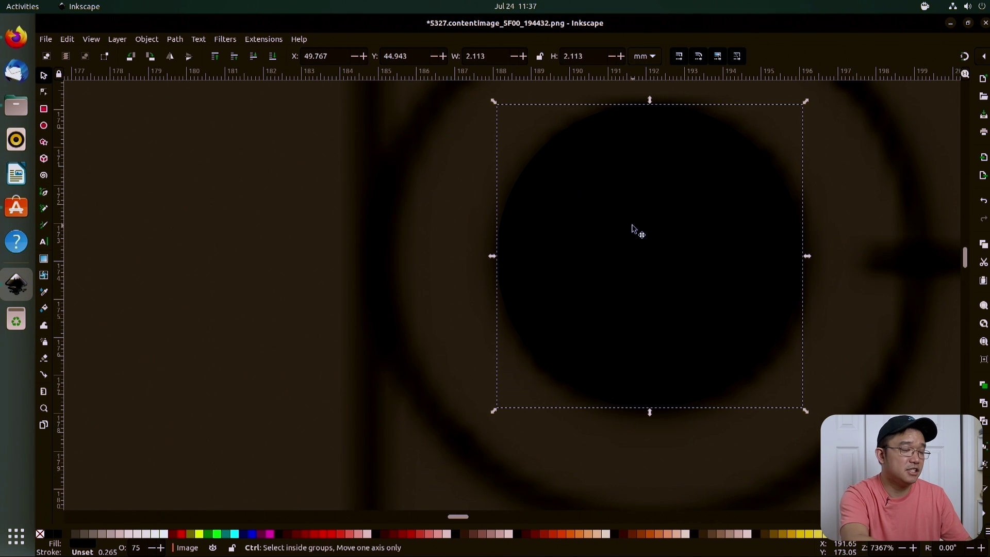
key(alt+Right)
key(alt+Down)
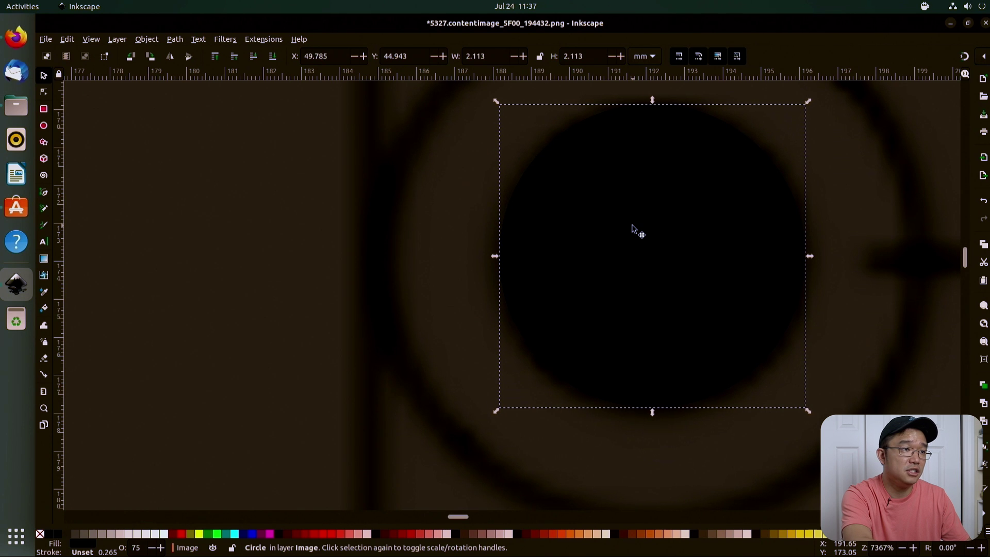
key(alt+Right)
key(alt+Right)
key(alt+Right)
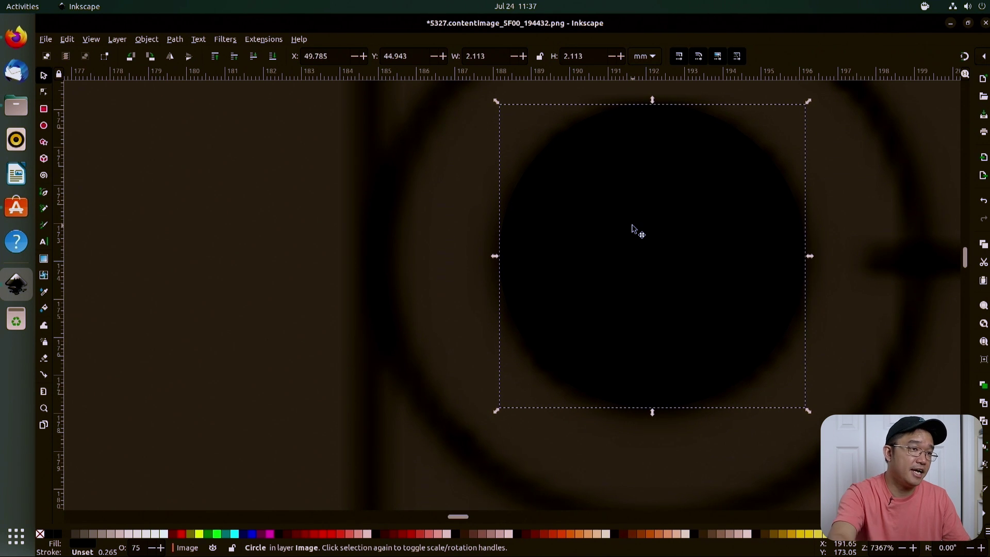
Step: Select both top-hole circles together
scroll(632, 226, down, 5)
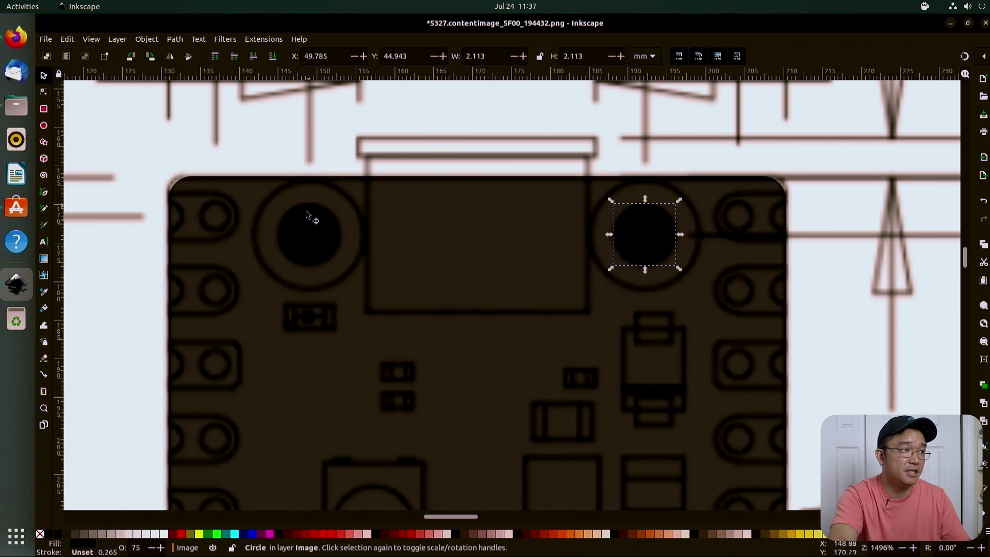
click(628, 233)
alt+click(641, 248)
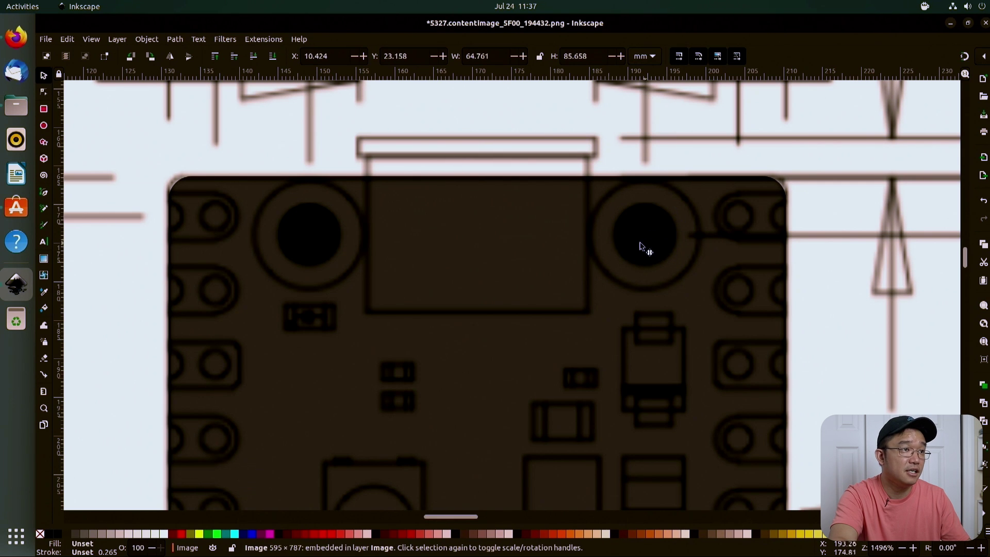
alt+click(641, 248)
shift+click(317, 251)
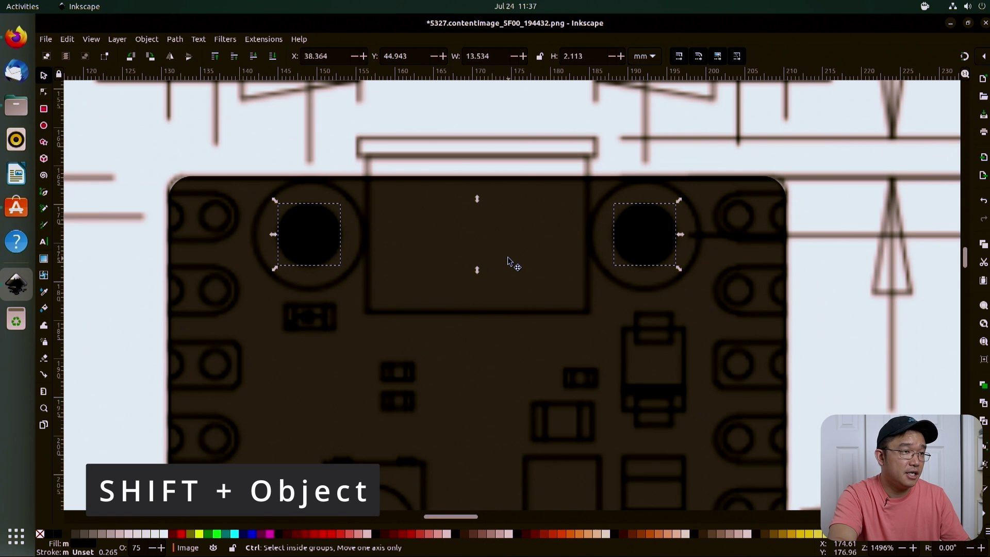
Step: Shift the two circles down onto the bottom mounting holes and nudge them until centred
scroll(508, 256, down, 6)
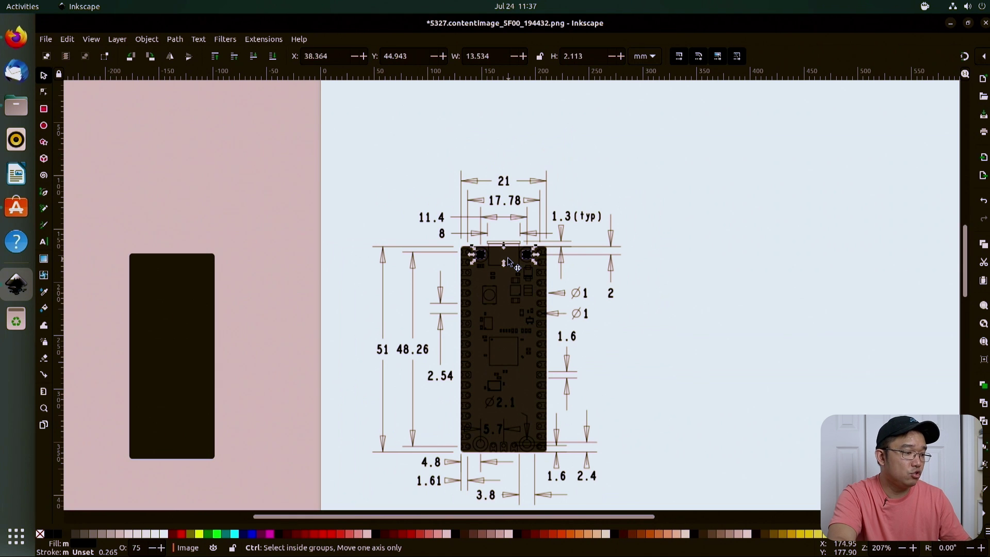
key(shift+Down)
key(shift+Down)
key(shift+Down)
key(shift+Down)
key(shift+Down)
key(shift+Down)
key(shift+Down)
key(shift+Down)
key(shift+Down)
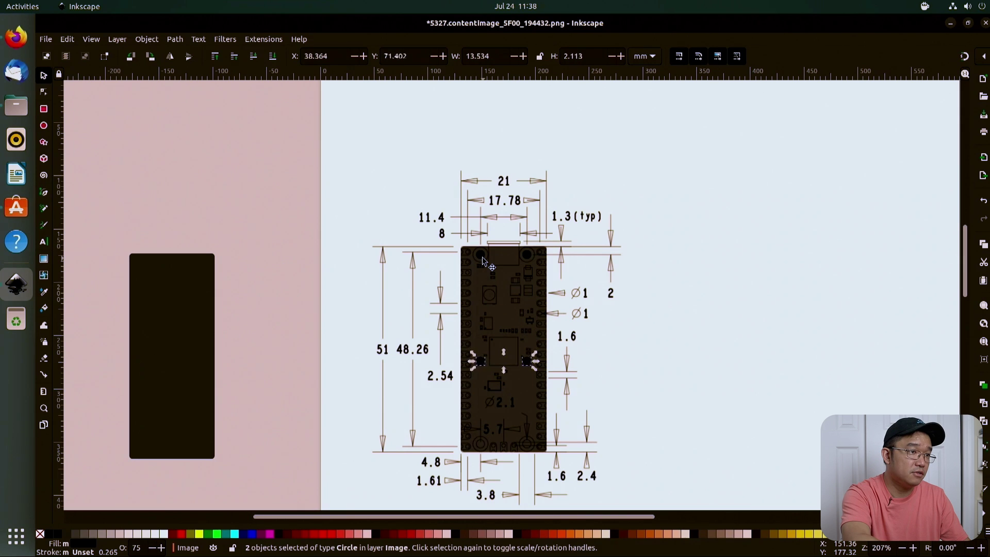
scroll(505, 369, up, 6)
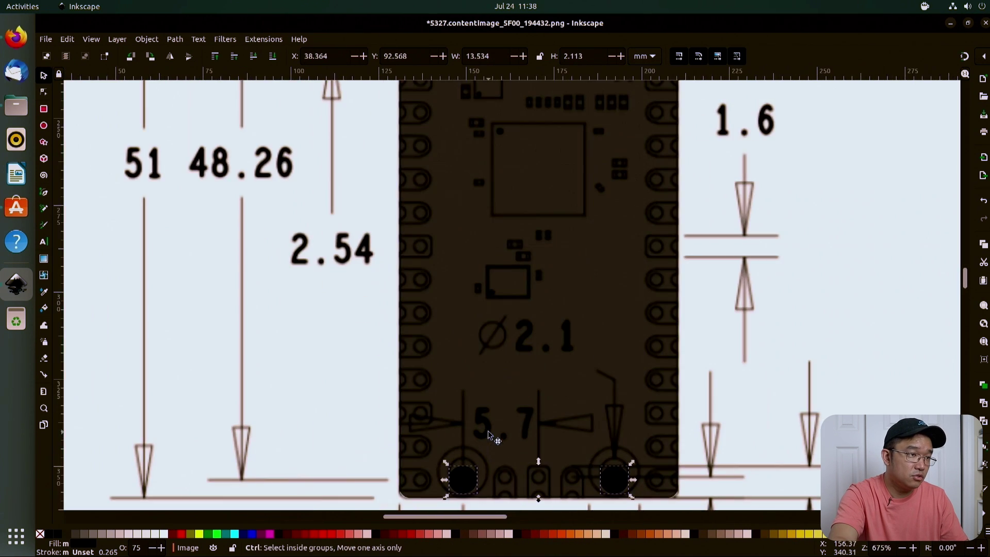
scroll(502, 450, down, 1)
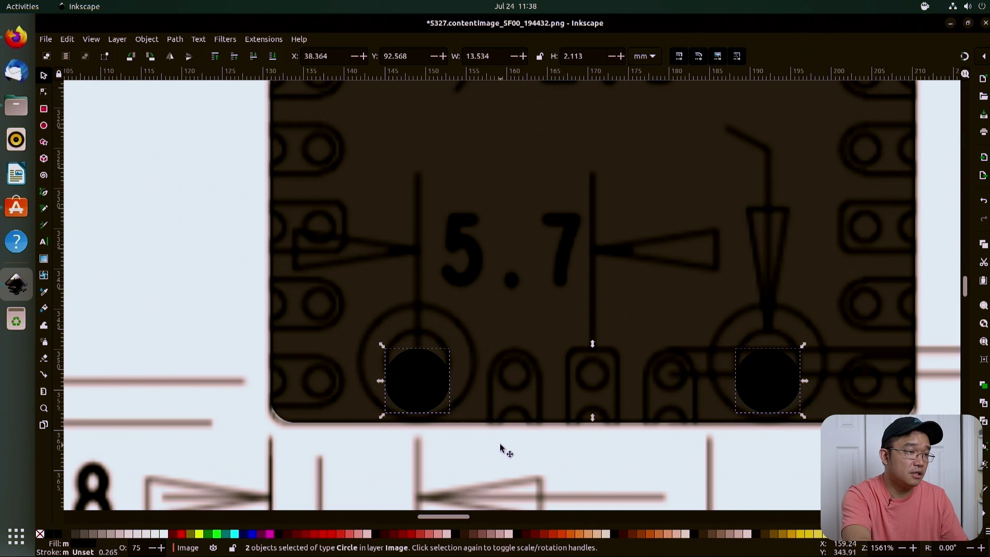
scroll(501, 447, up, 1)
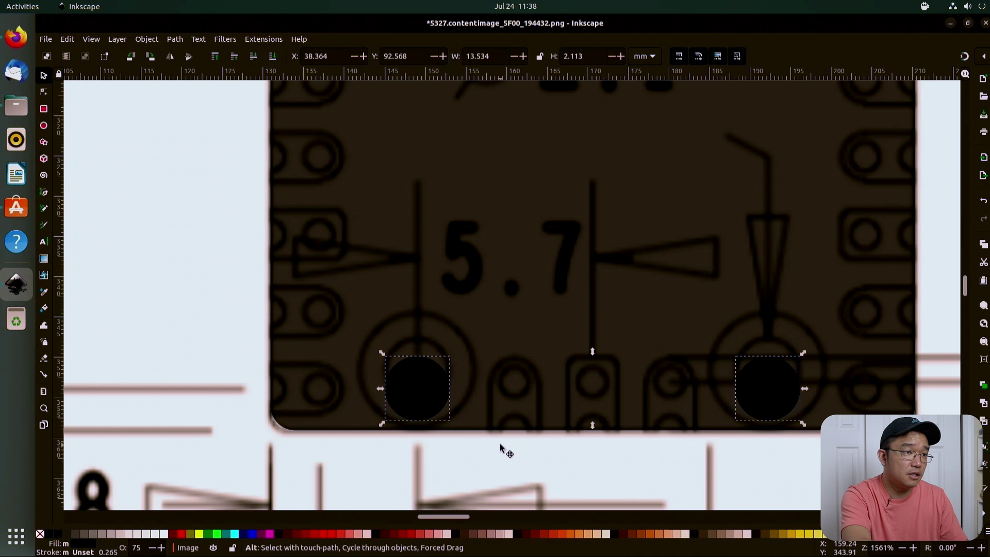
key(alt+Up)
key(alt+Up)
key(alt+Up)
key(alt+Up)
key(alt+Up)
key(alt+Up)
key(alt+Up)
key(alt+Up)
key(alt+Up)
key(alt+Up)
key(alt+Up)
key(alt+Up)
key(alt+Up)
key(alt+Up)
key(alt+Up)
key(alt+Up)
key(alt+Up)
key(alt+Up)
key(alt+Up)
key(alt+Up)
key(alt+Up)
key(alt+Up)
key(alt+Up)
key(alt+Up)
key(alt+Up)
key(alt+Up)
key(alt+Up)
key(alt+Up)
key(alt+Up)
key(alt+Up)
key(alt+Up)
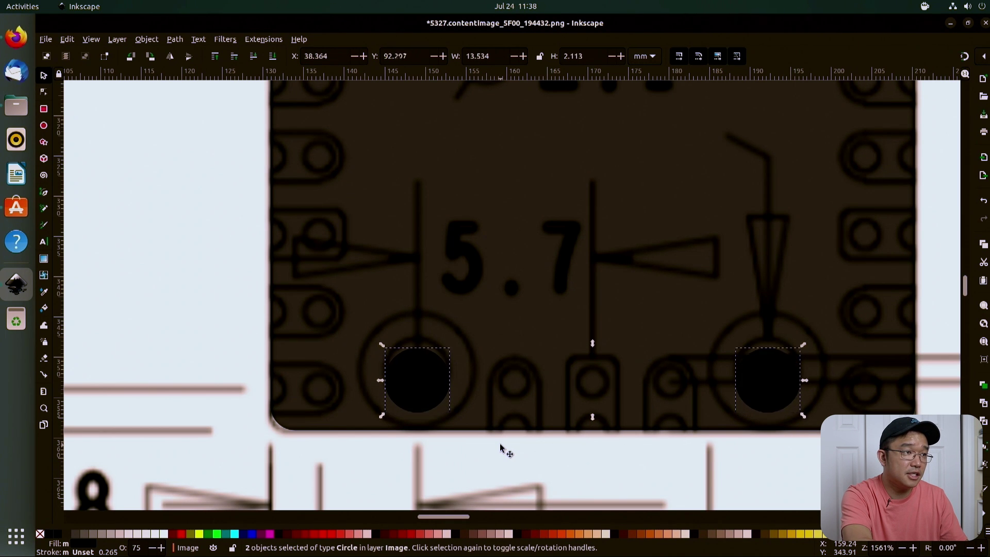
key(alt+Down)
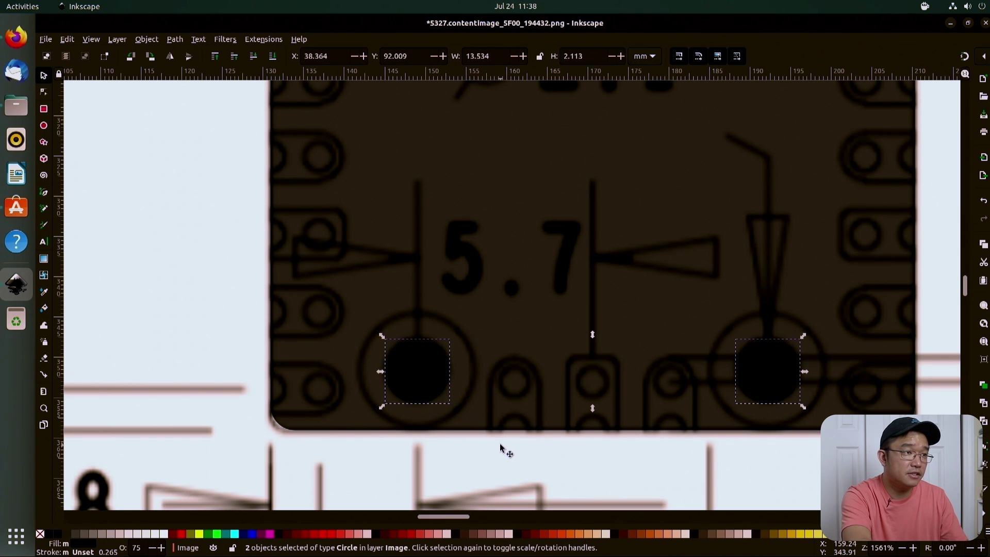
scroll(500, 446, up, 4)
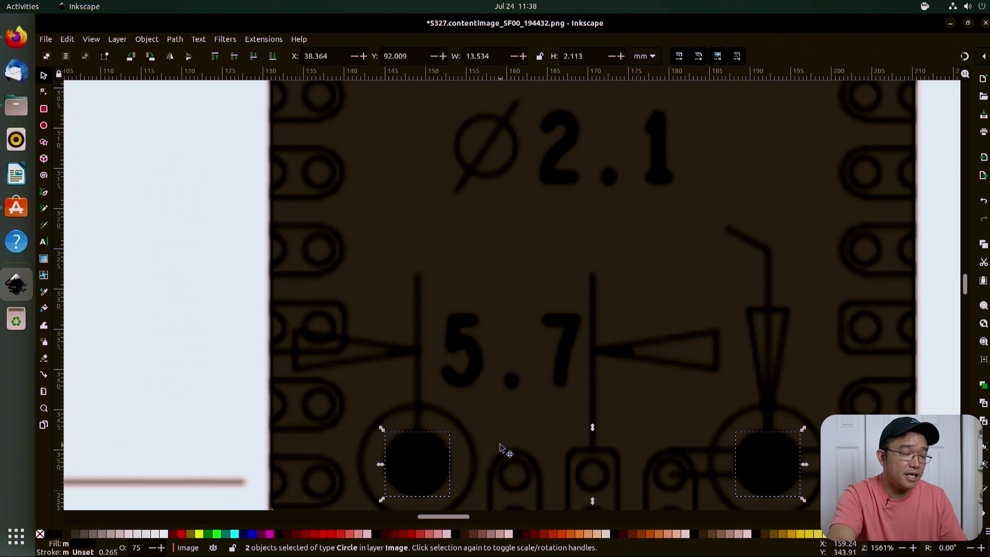
scroll(500, 447, down, 5)
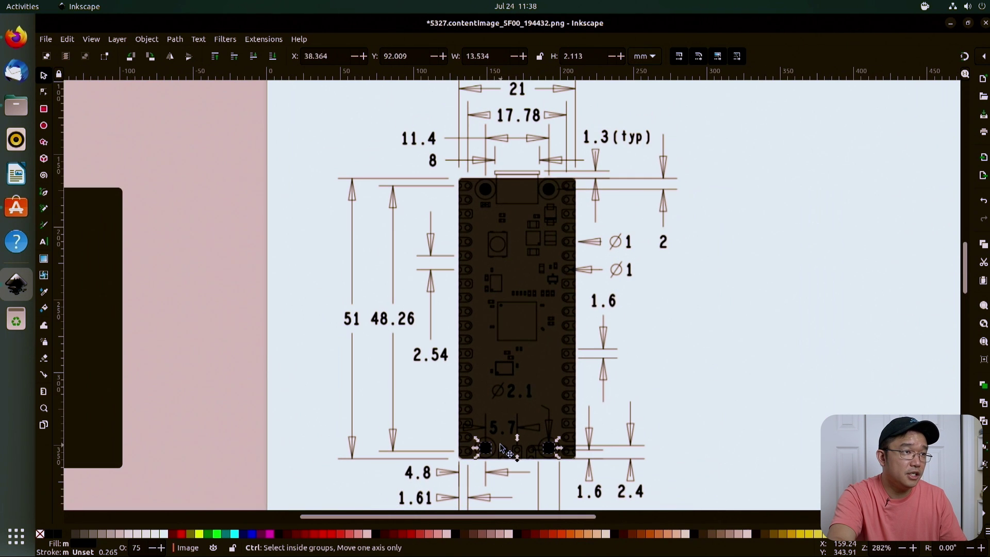
shift+click(549, 188)
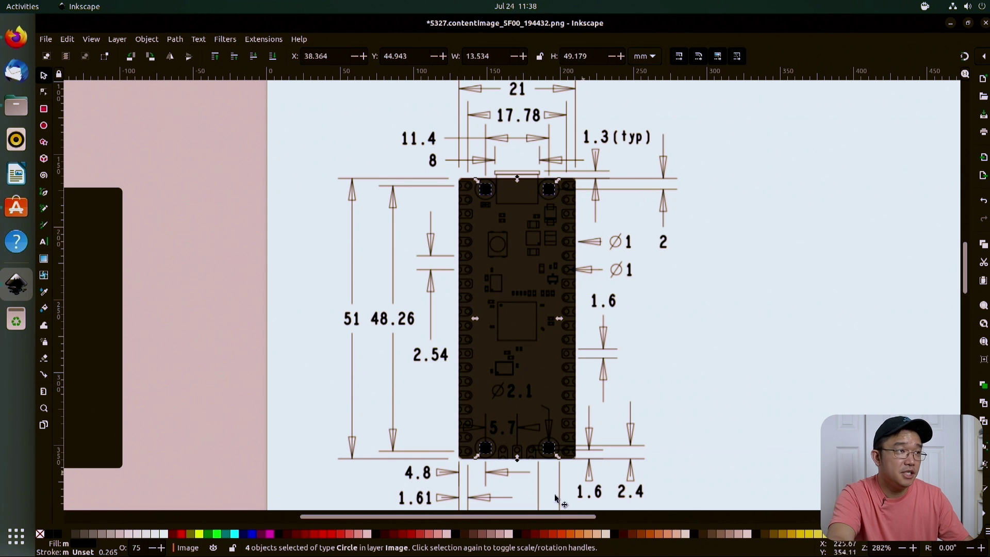
Step: Combine the four hole circles into one 16-node path and place a copy on the pink area
click(175, 41)
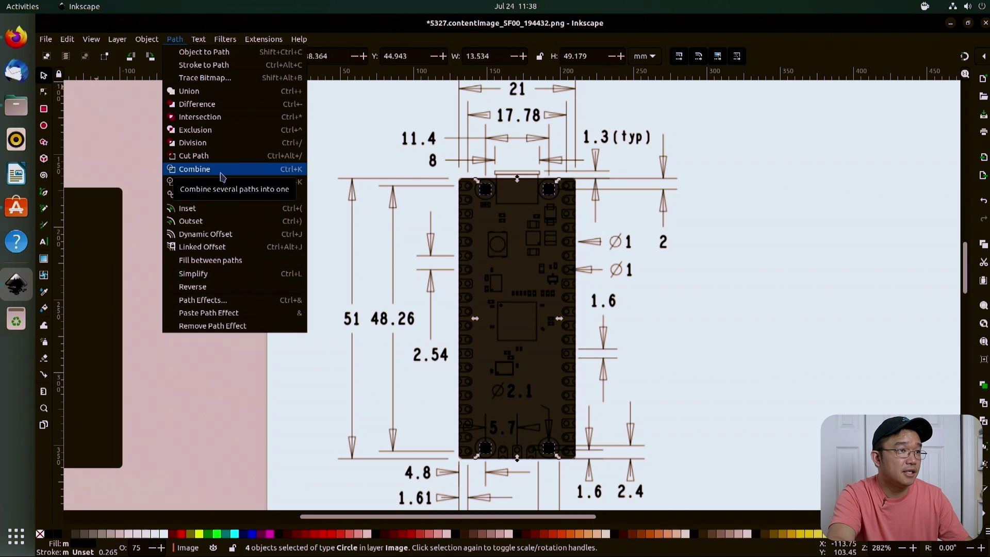
click(220, 174)
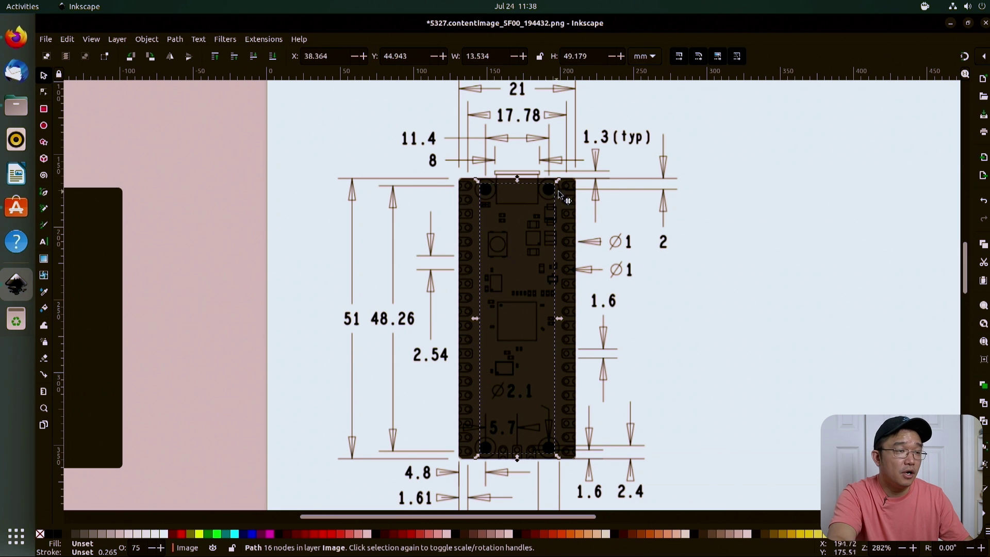
key(ctrl)
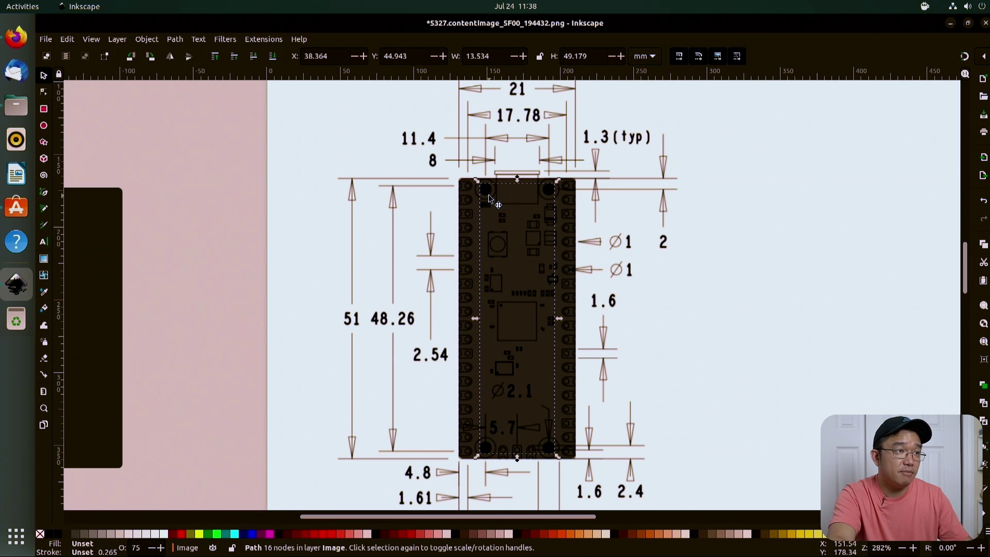
drag(487, 195, 175, 132)
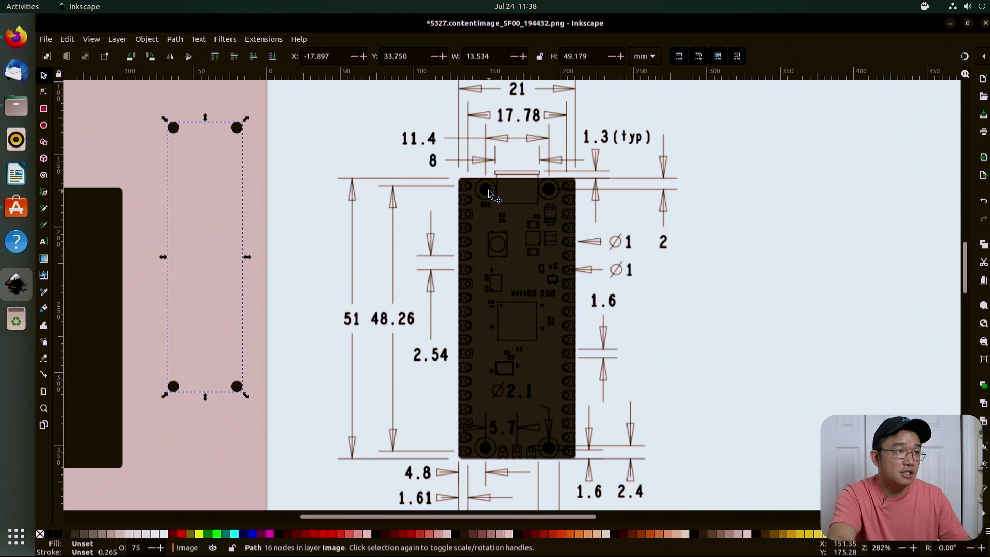
click(485, 193)
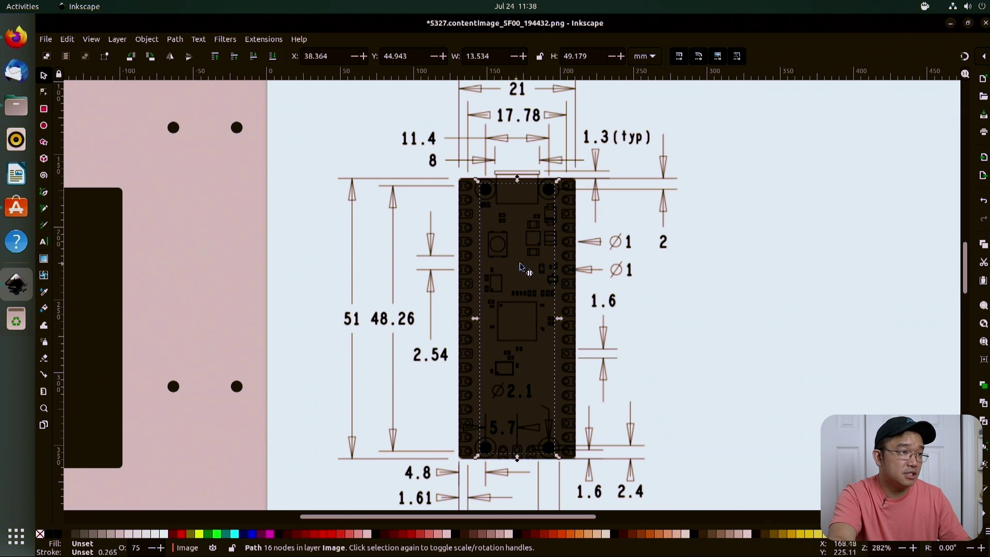
Step: Subtract the hole path from the board rectangle to cut the four mounting holes
click(487, 197)
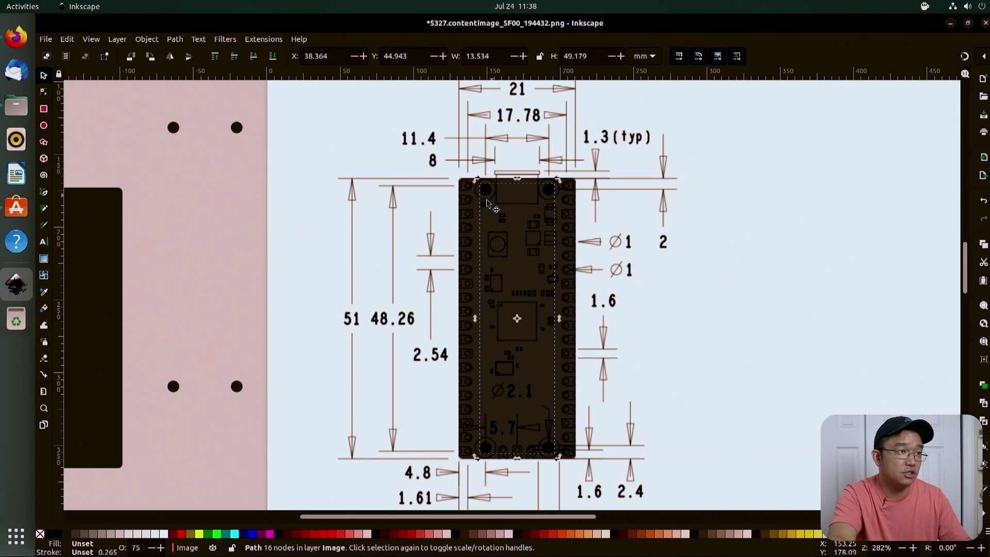
shift+click(467, 239)
click(177, 40)
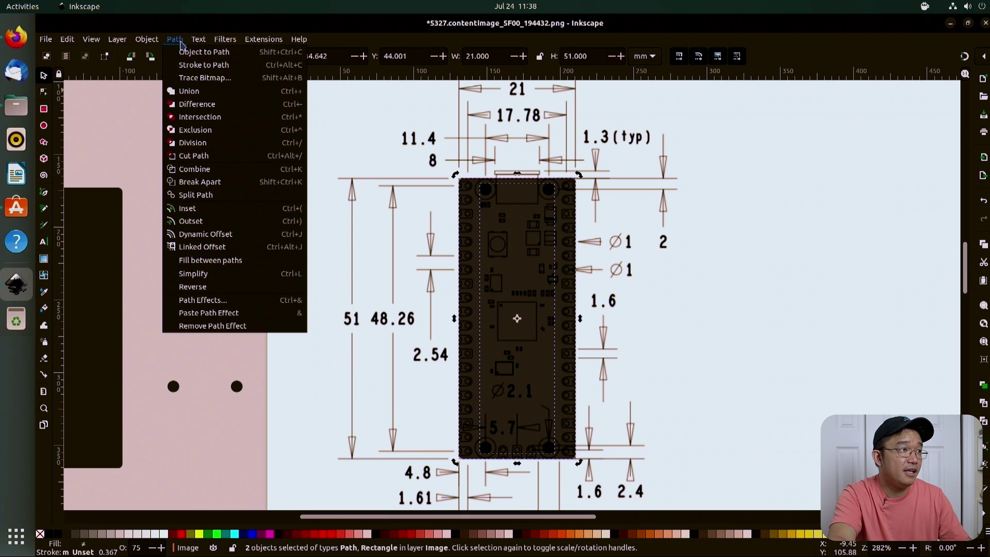
click(221, 105)
click(377, 222)
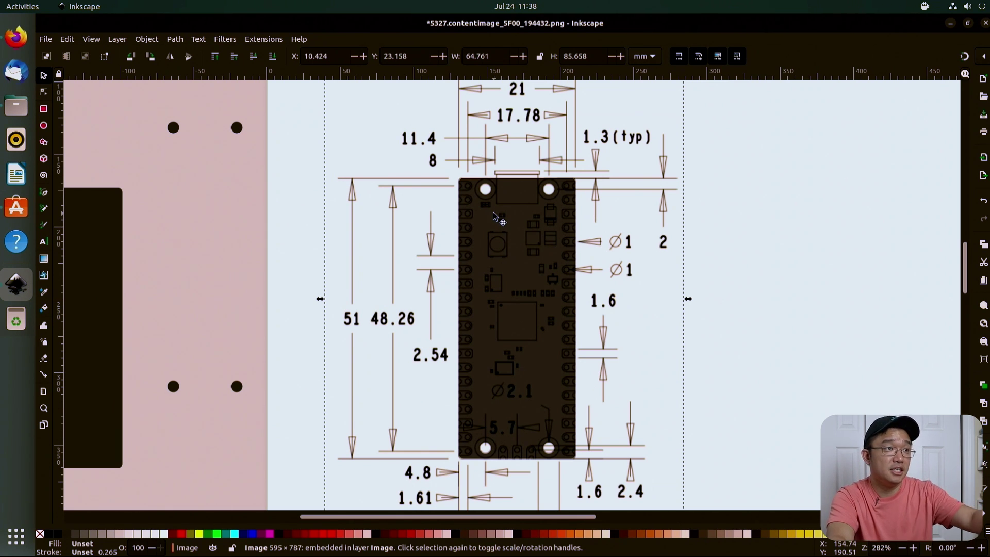
Step: Raise the holed plate to the front and move it right of the drawing
alt+click(503, 294)
key(Home)
drag(505, 293, 875, 286)
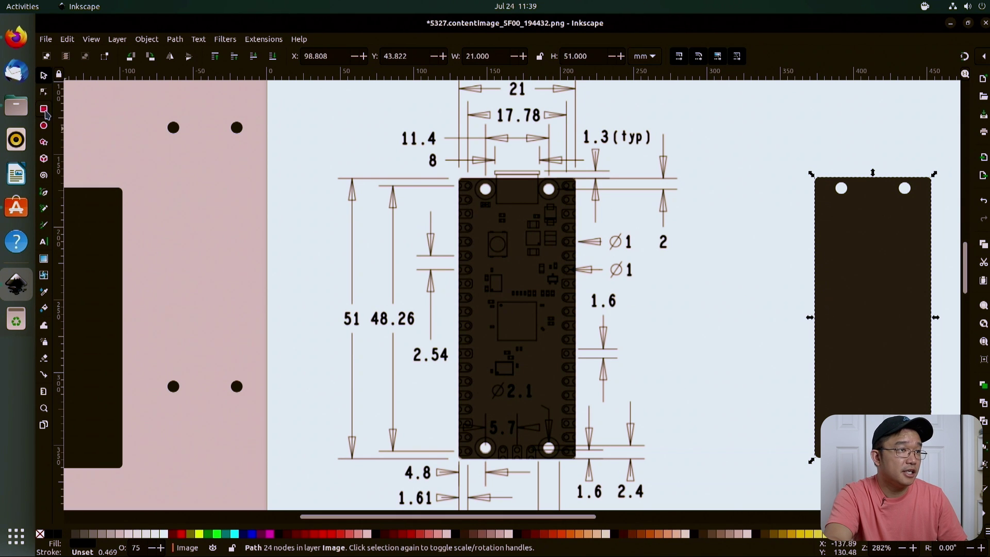
click(45, 111)
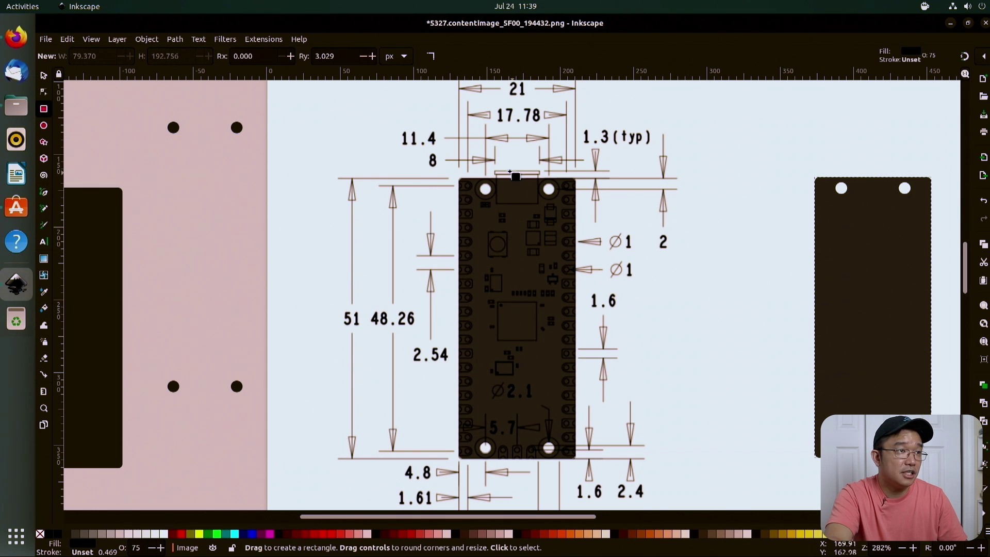
Step: Draw an 8.310 × 6.929 mm square-cornered rectangle (Ry 0) over the USB connector
drag(494, 166, 540, 205)
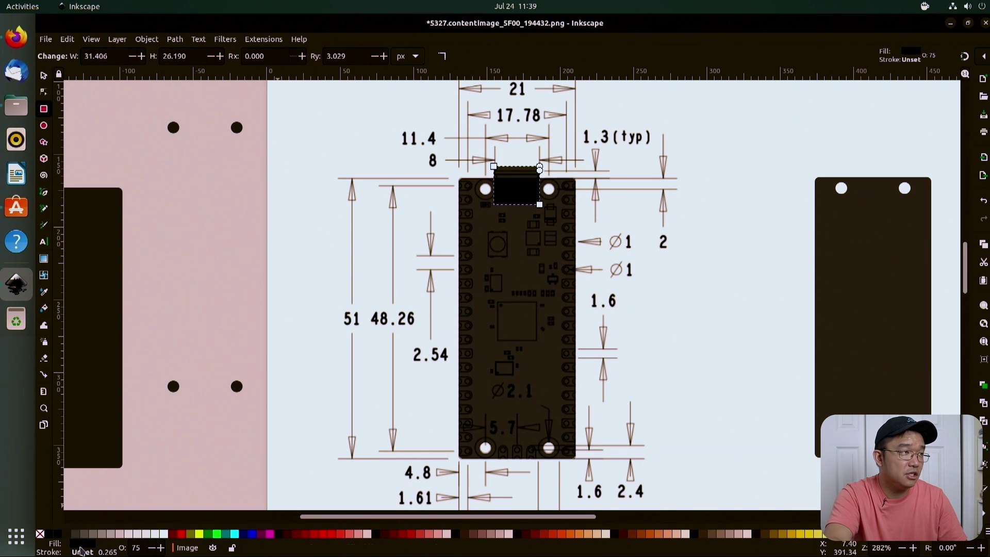
double_click(347, 52)
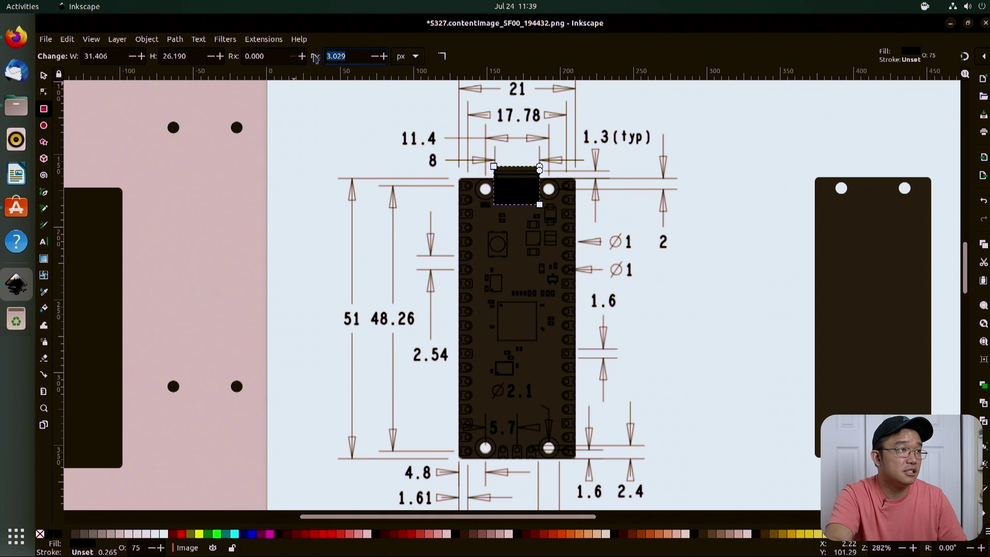
text(0)
key(Return)
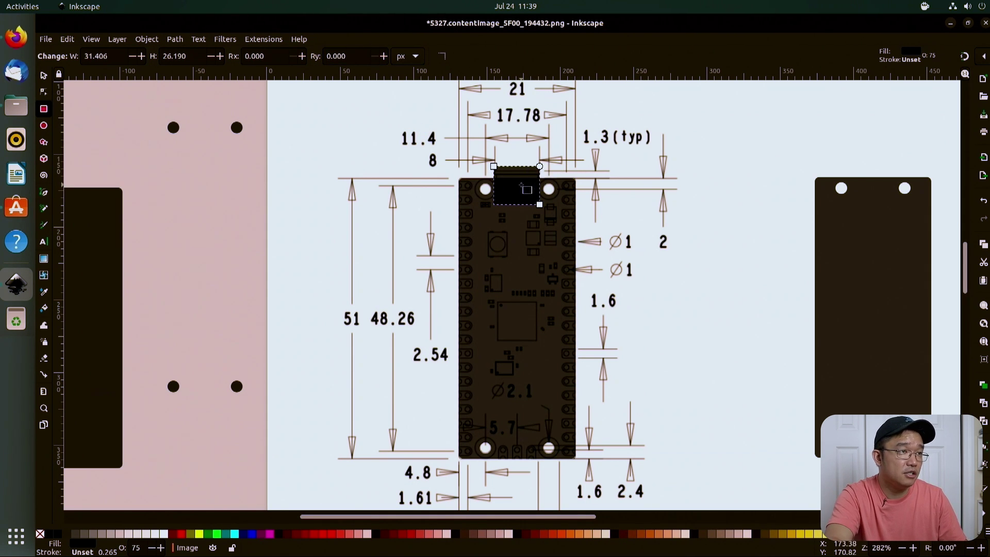
scroll(522, 184, up, 3)
scroll(520, 175, down, 5)
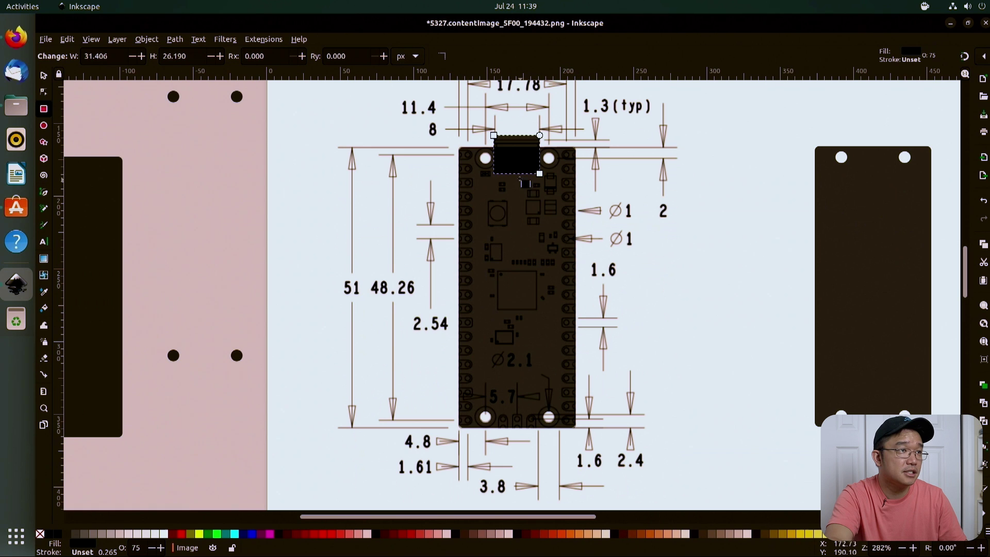
click(43, 77)
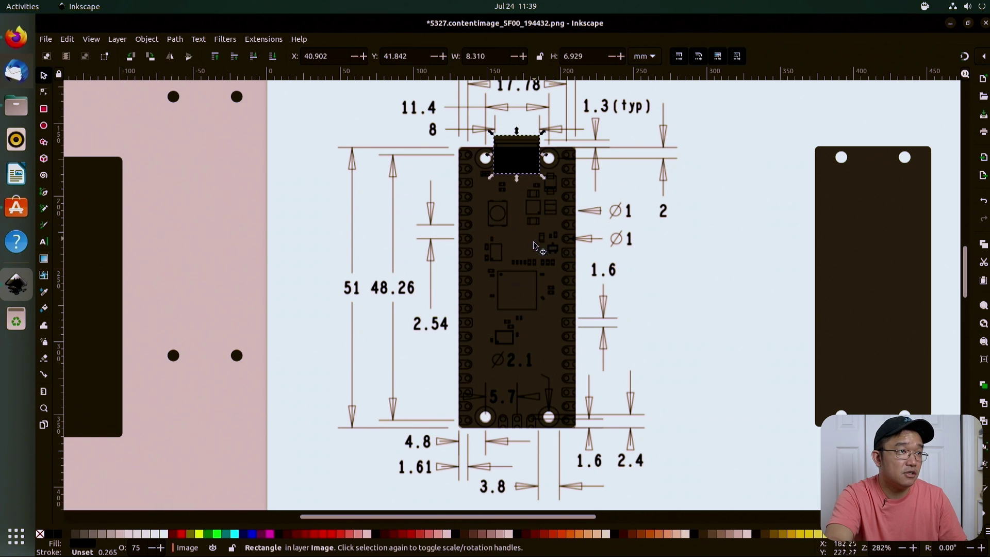
Step: Subtract the USB rectangle from the holed board path, notching its top edge
click(554, 242)
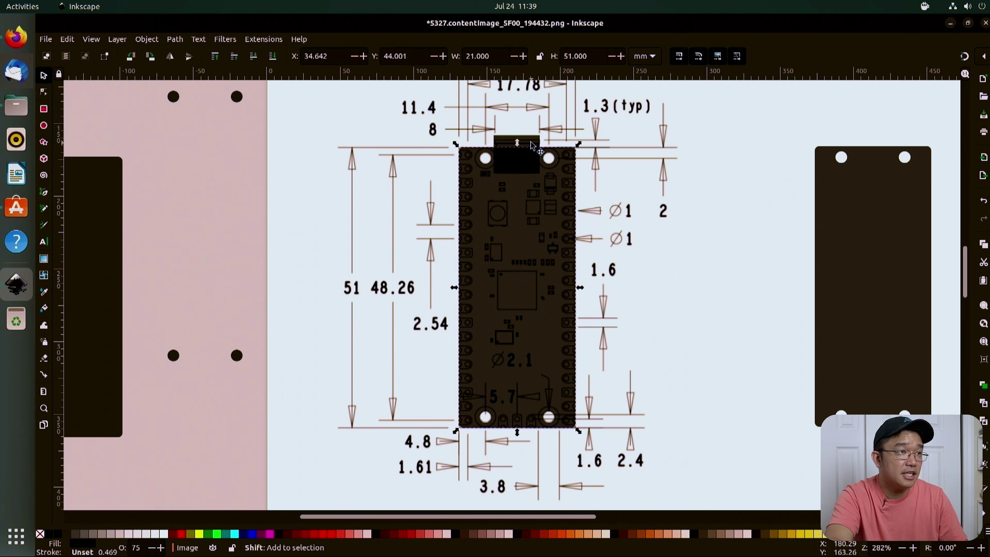
shift+click(540, 152)
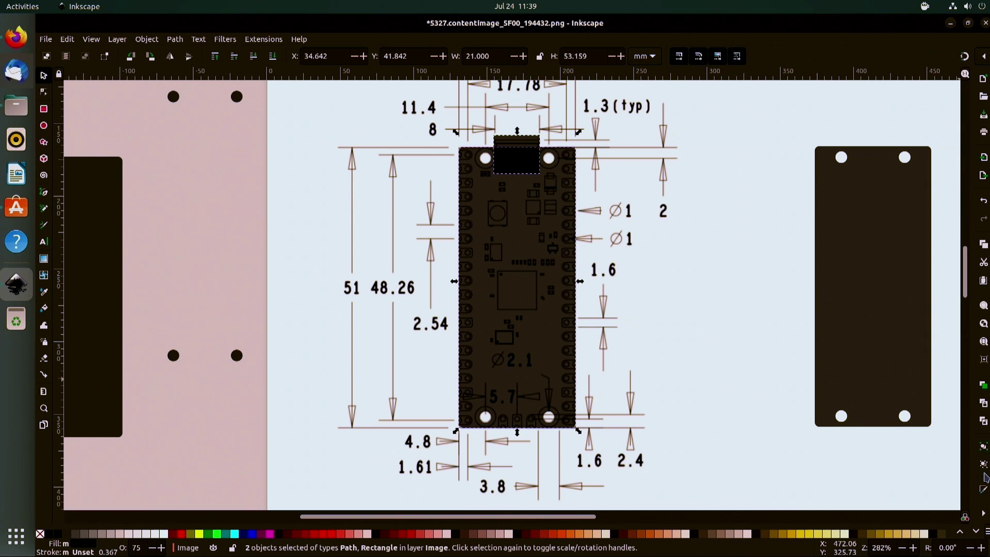
click(984, 508)
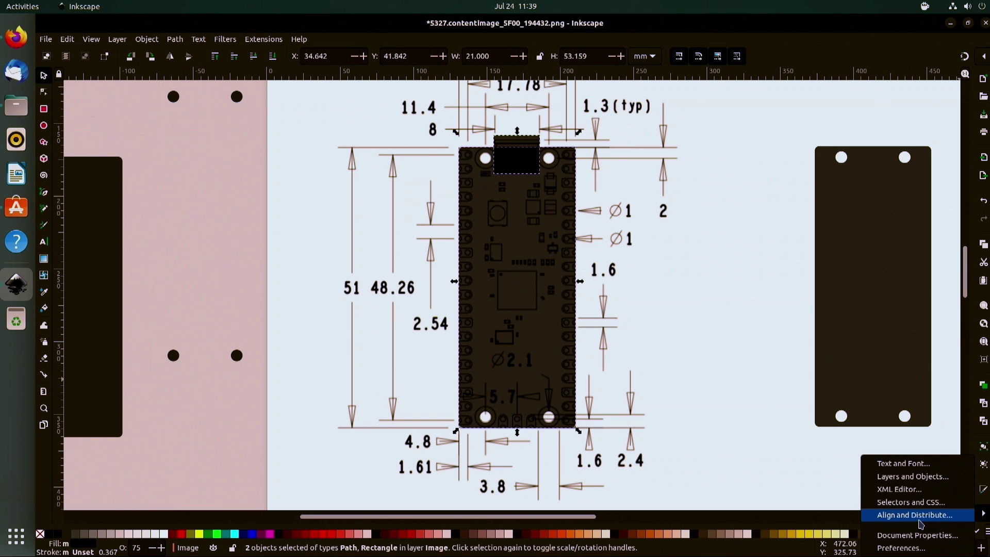
click(915, 515)
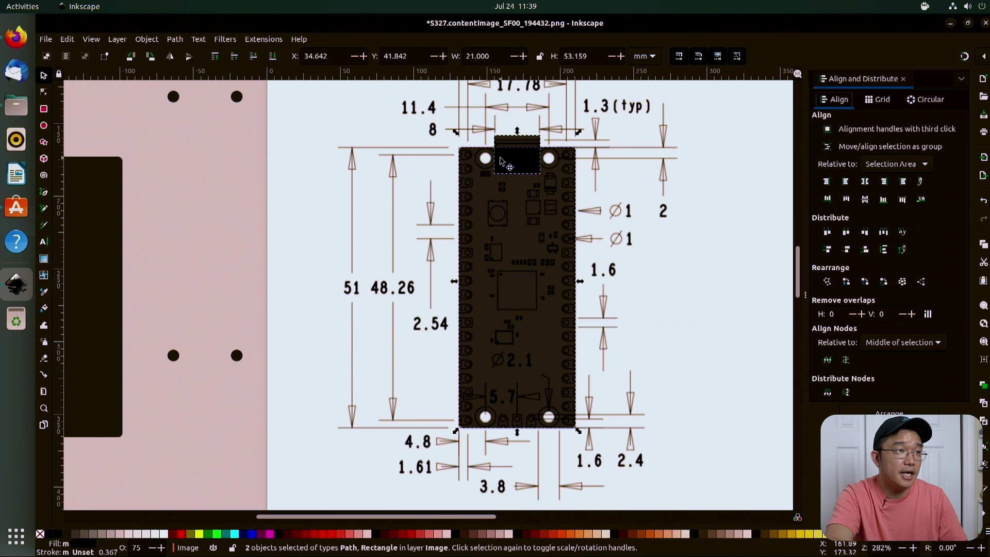
click(129, 43)
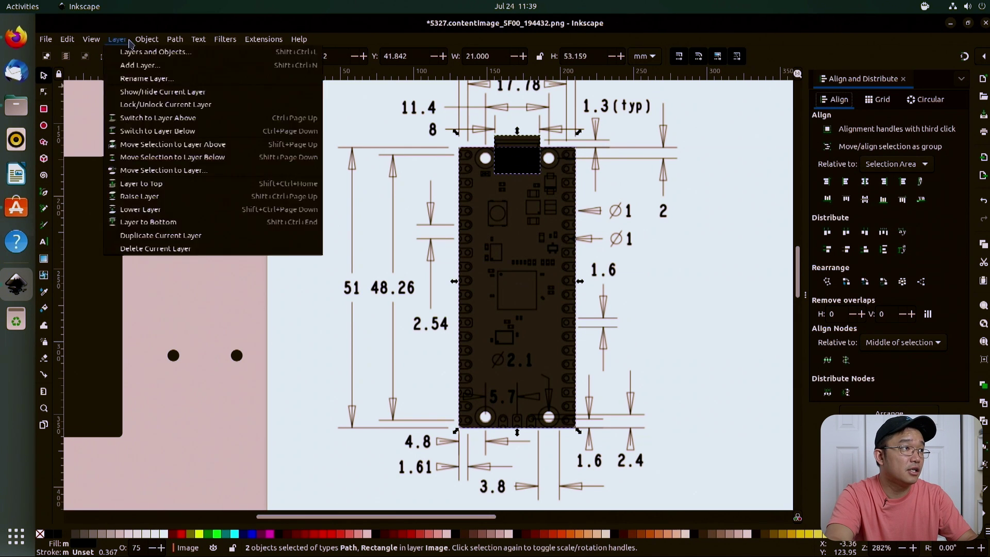
mouse_move(146, 40)
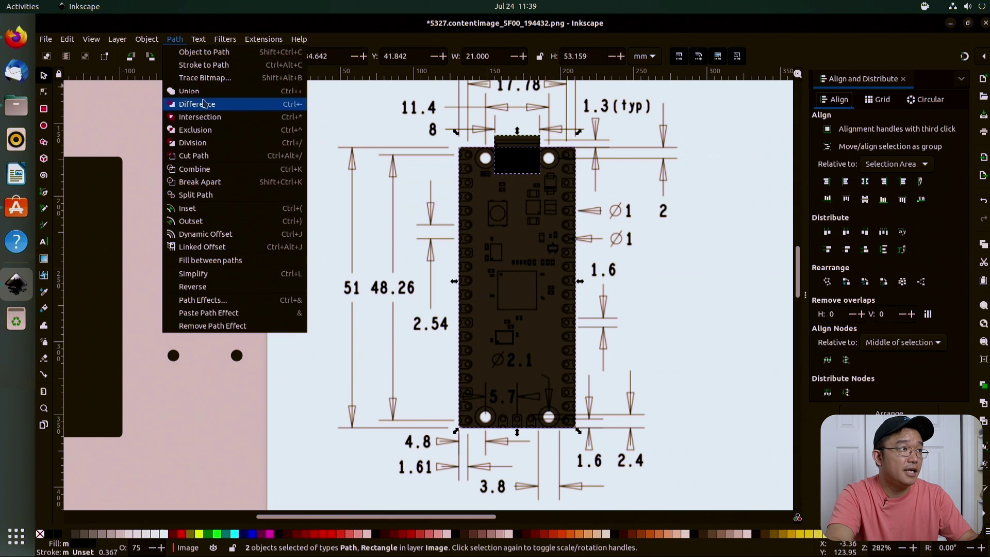
click(204, 104)
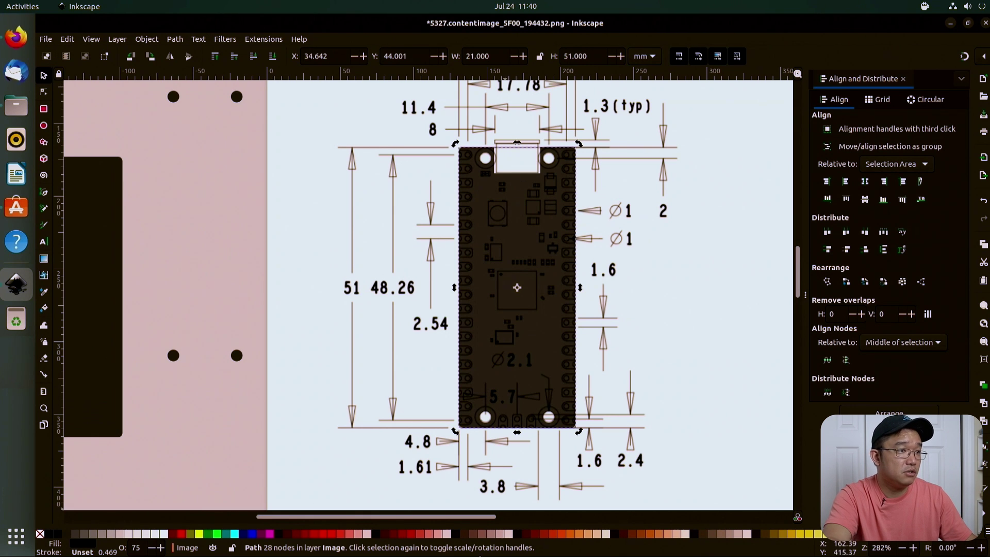
click(44, 109)
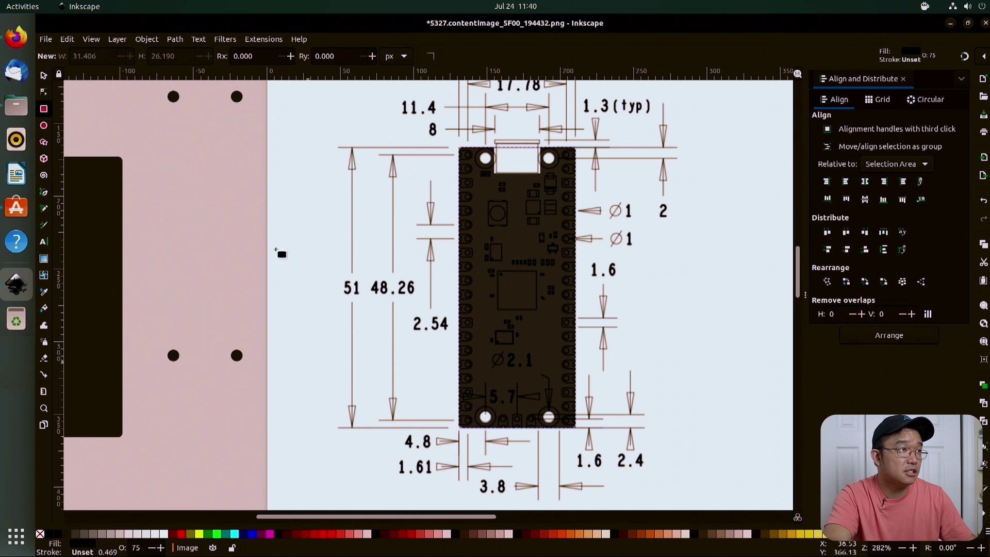
Step: Draw a rectangle with corner radius 3 across the inside of the board
click(314, 56)
text(3)
key(Return)
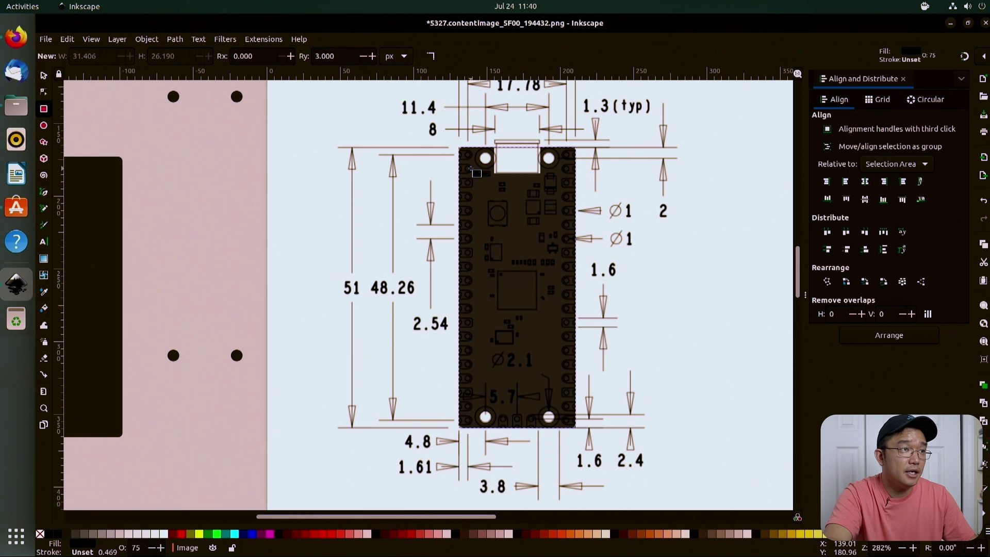
drag(470, 167, 565, 406)
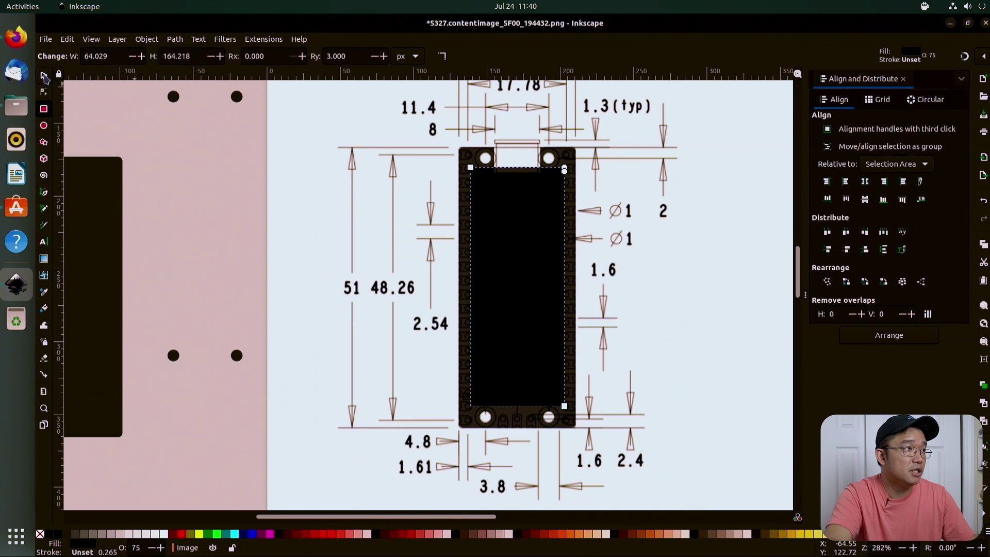
Step: Centre the rectangle horizontally on the board path and subtract it, leaving a hollow frame
click(44, 76)
shift+click(466, 163)
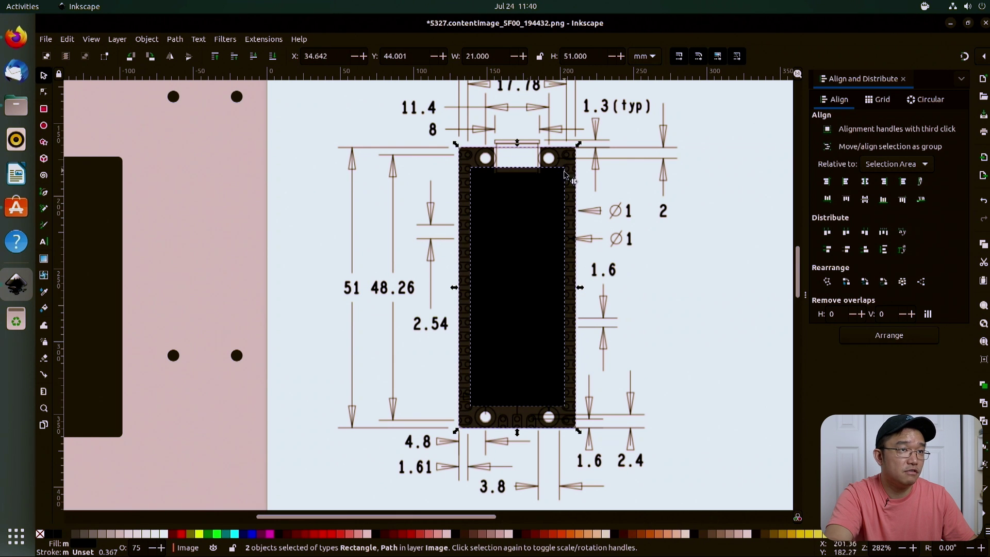
click(865, 181)
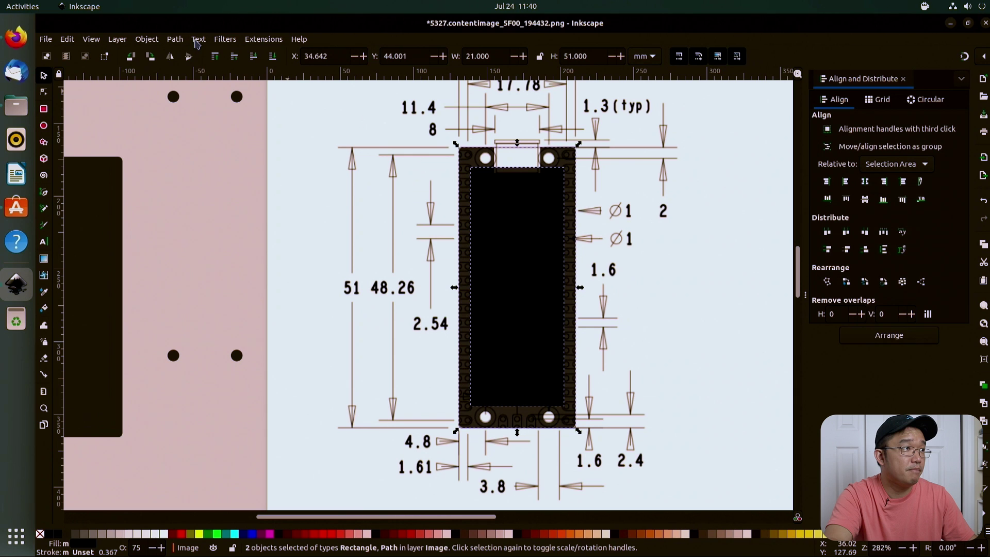
click(174, 40)
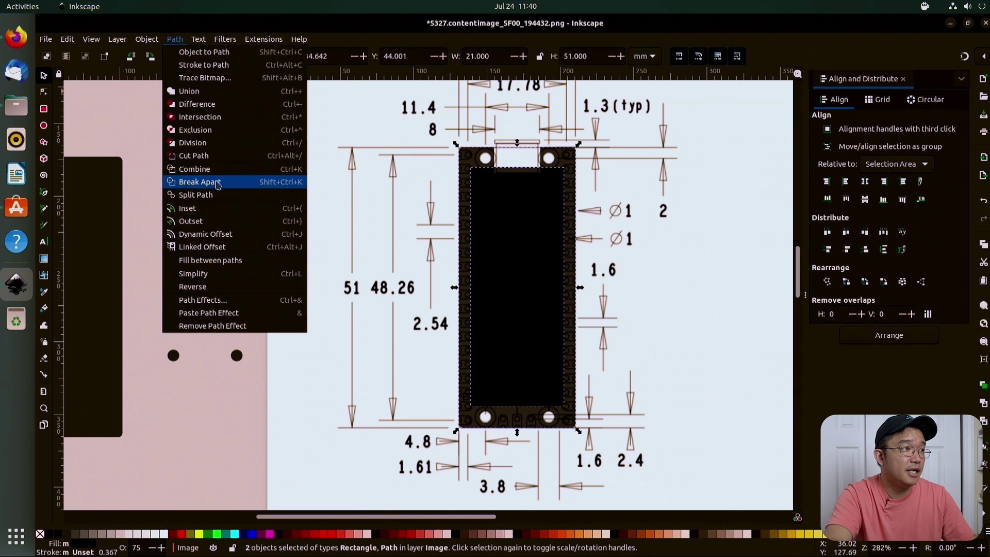
click(205, 104)
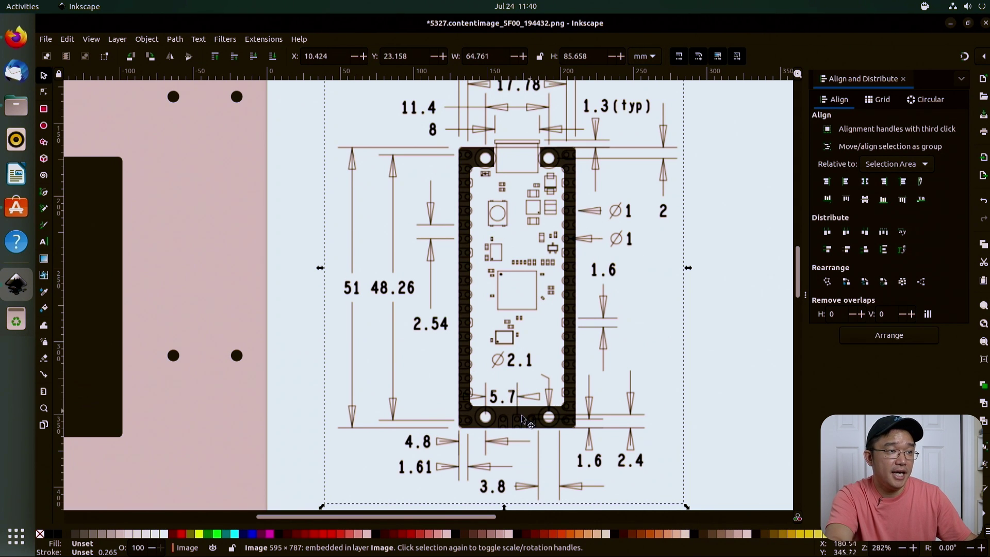
Step: Move the hollow frame off to the left of the board
alt+click(464, 272)
key(Home)
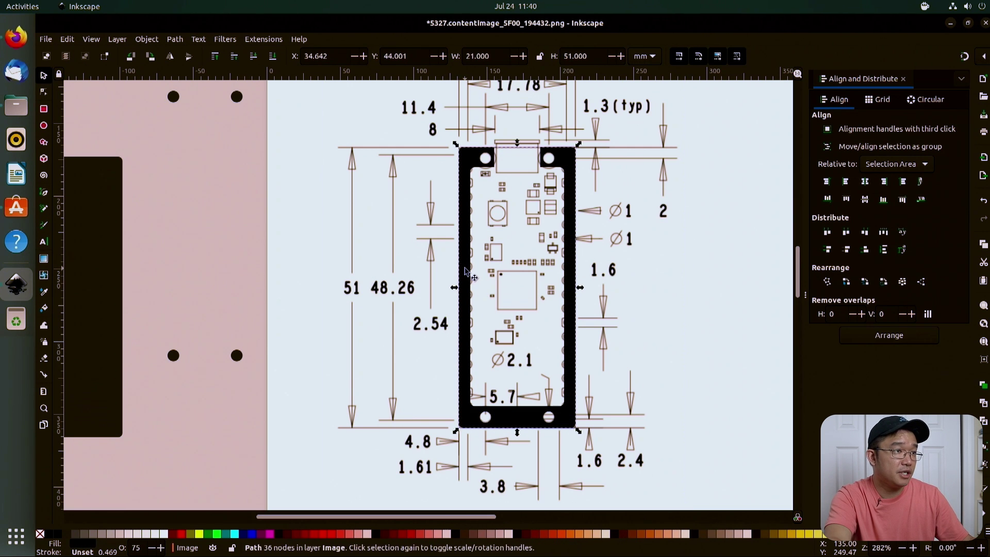
drag(466, 271, 265, 268)
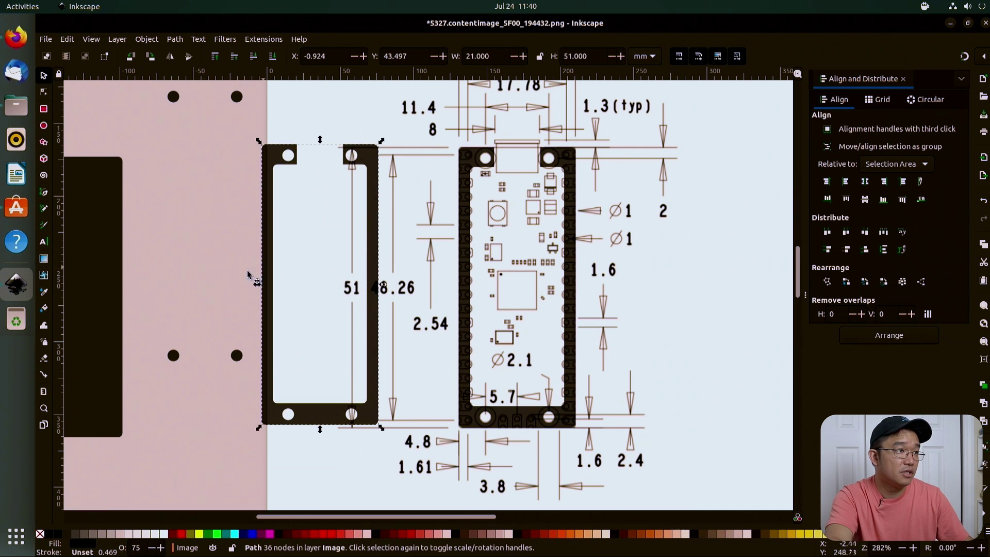
scroll(207, 266, down, 7)
scroll(208, 266, up, 8)
ctrl+scroll(674, 278, down, 3)
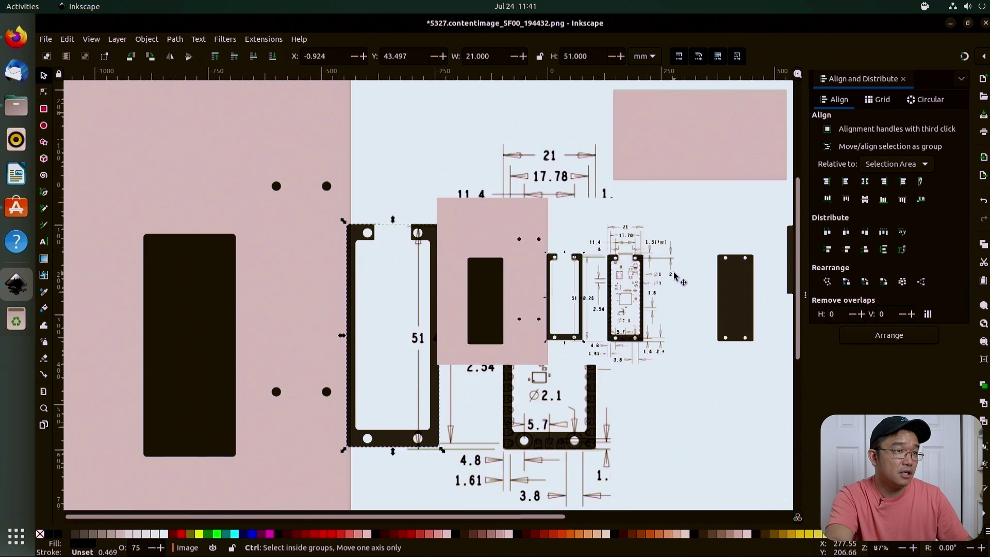
ctrl+scroll(674, 278, up, 1)
Step: Place the solid four-hole 21 × 51 mm plate back over the board drawing
click(766, 289)
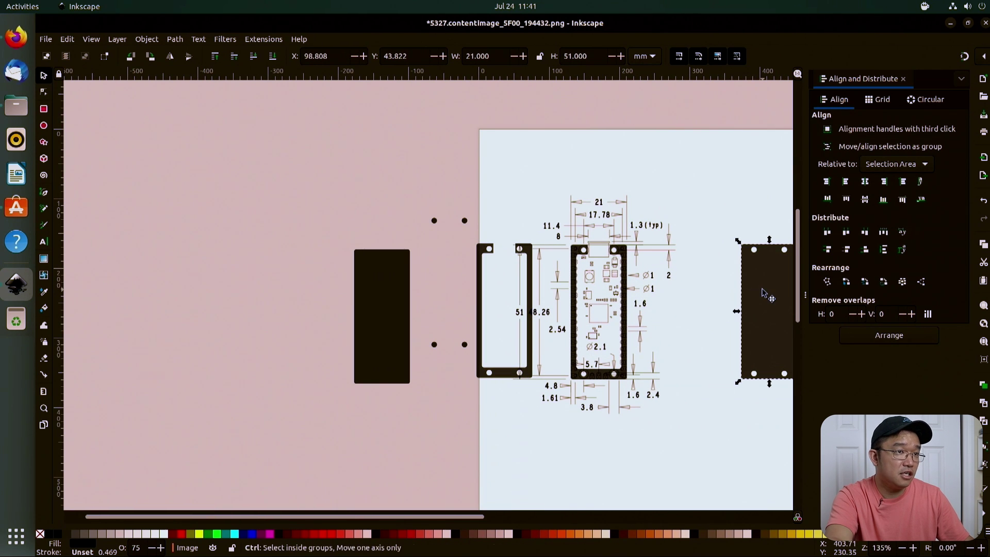
drag(764, 301, 584, 306)
scroll(588, 320, up, 3)
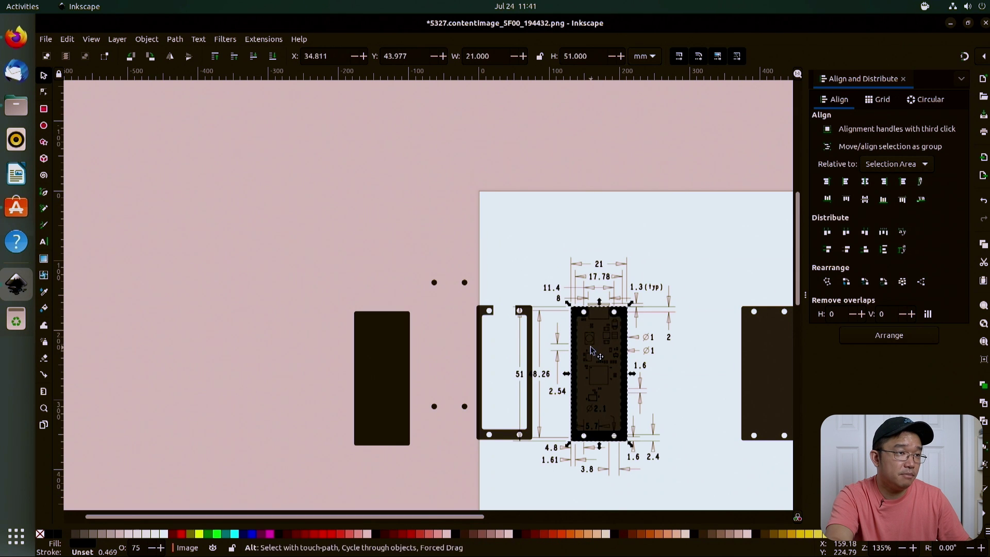
click(591, 351)
ctrl+scroll(594, 353, up, 6)
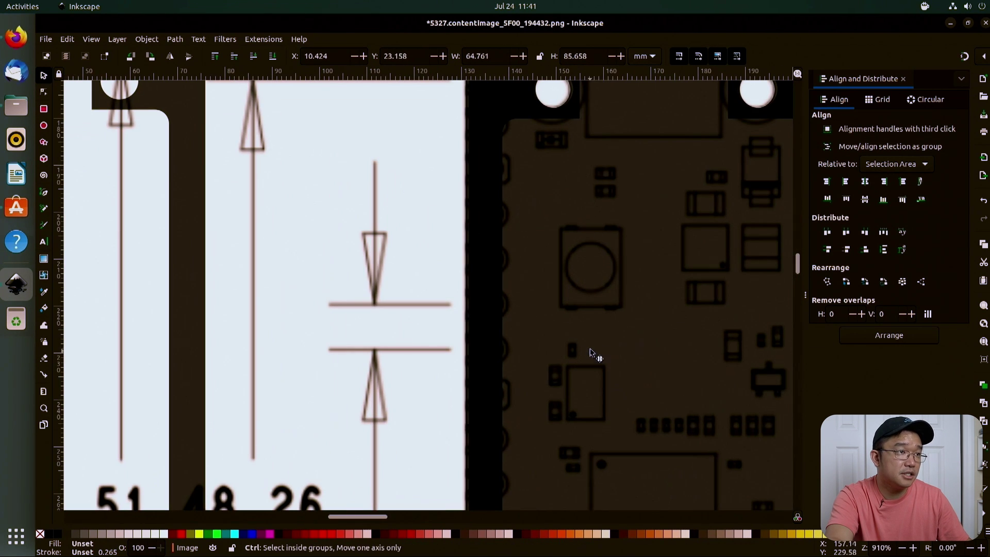
drag(610, 319, 609, 324)
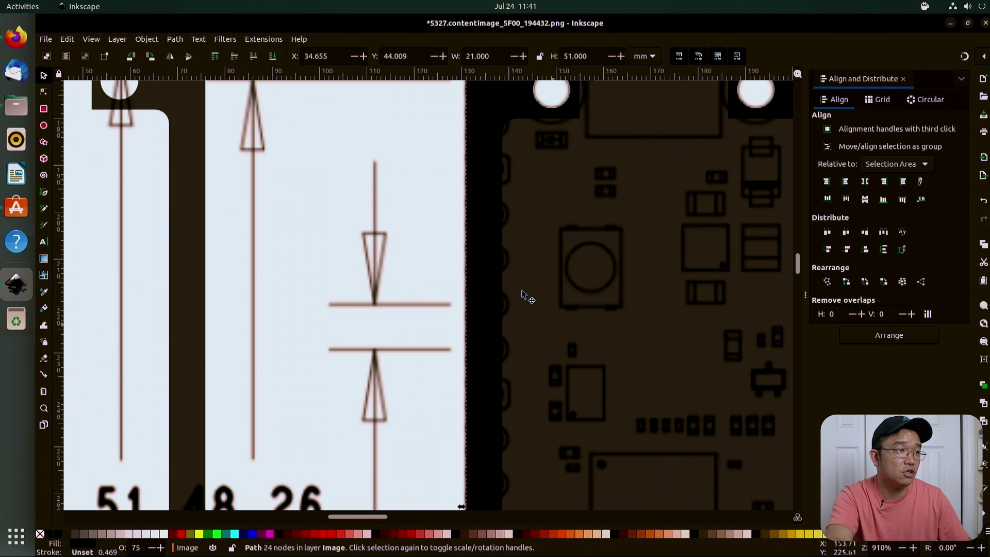
click(325, 271)
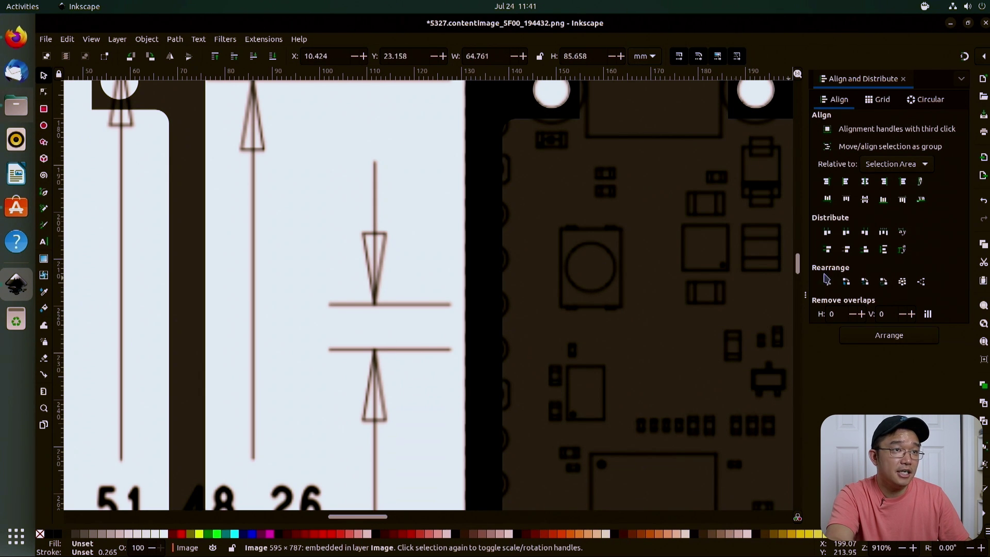
Step: Cut a 6.642 × 9.324 mm rounded rectangular window around the button from the solid plate
click(44, 109)
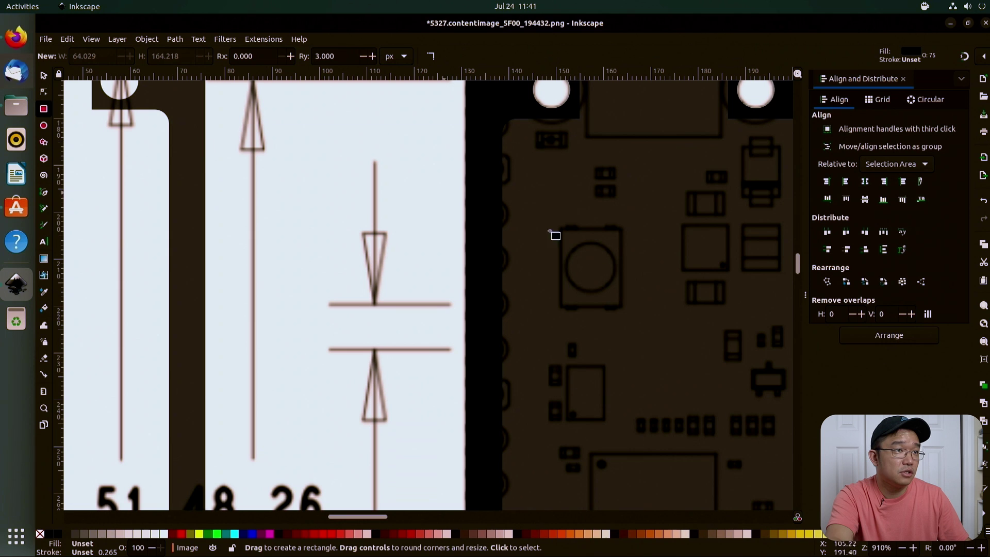
mouse_move(536, 190)
mouse_down()
mouse_move(664, 371)
mouse_move(655, 355)
mouse_up()
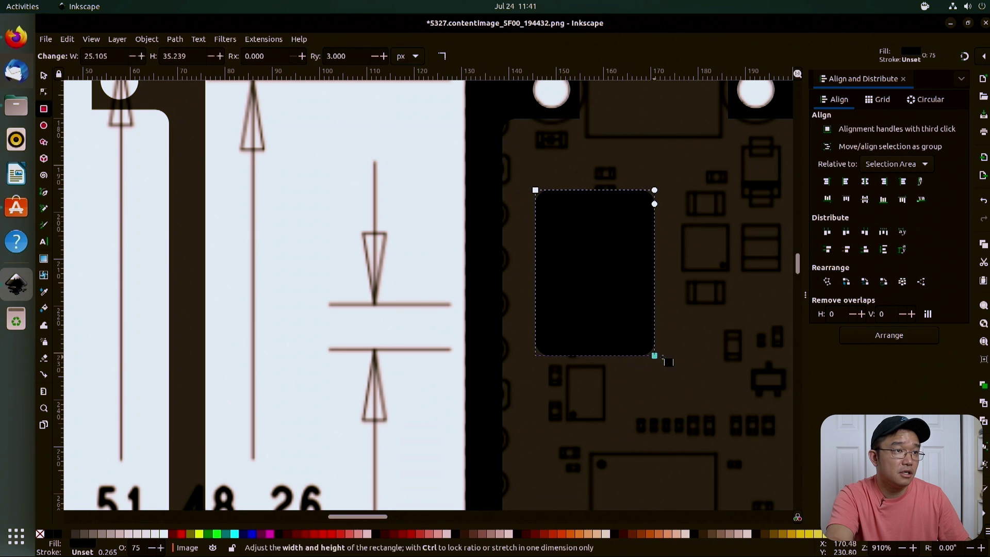
click(43, 75)
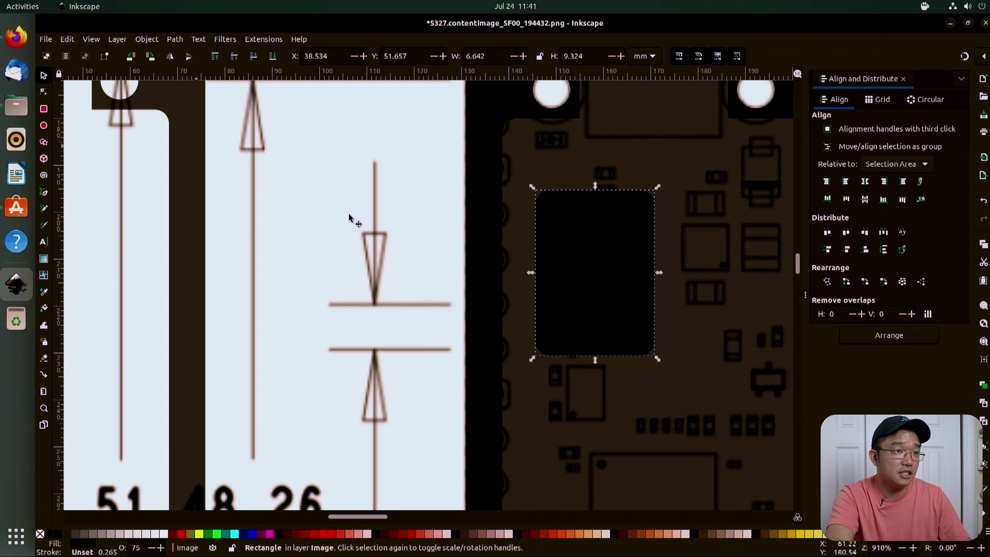
shift+click(689, 384)
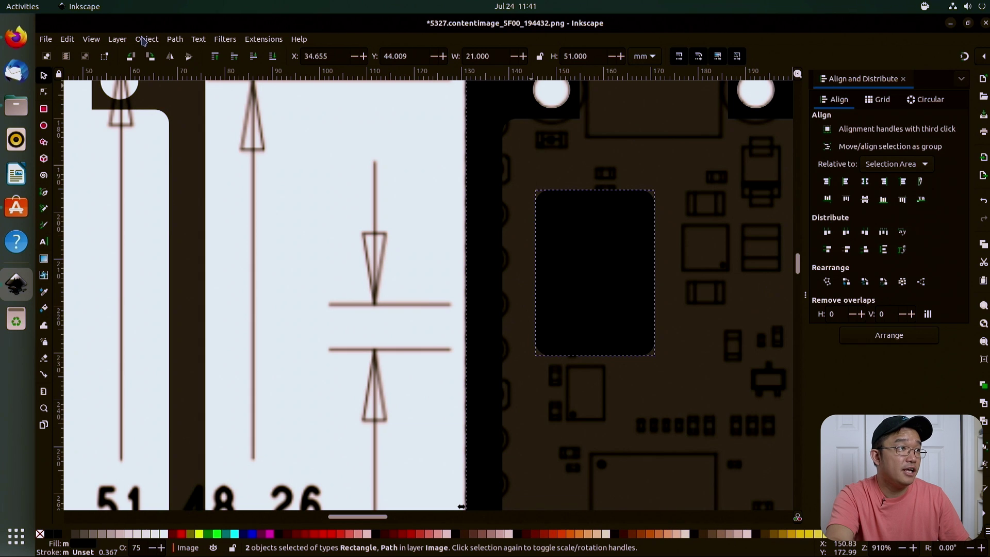
click(175, 39)
click(196, 103)
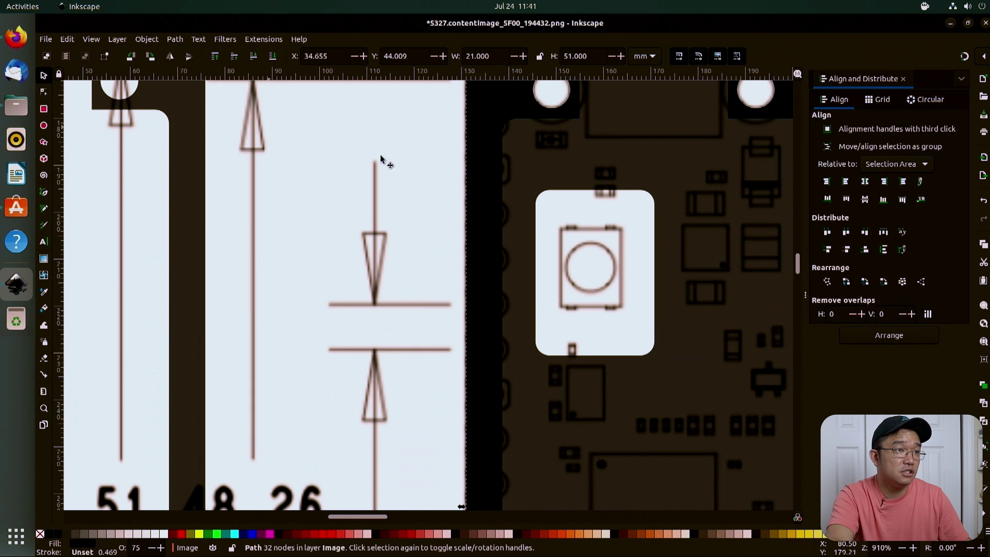
click(328, 284)
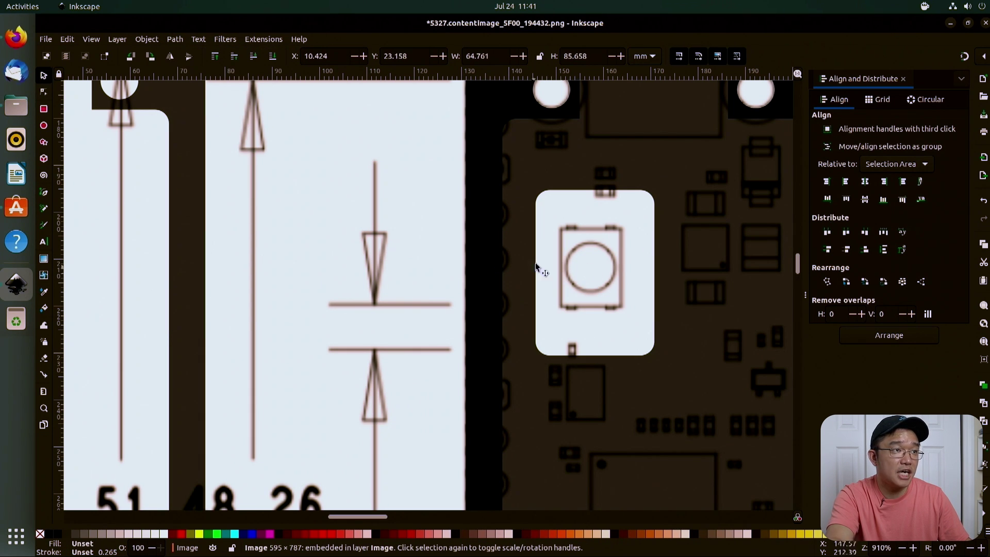
scroll(565, 258, down, 6)
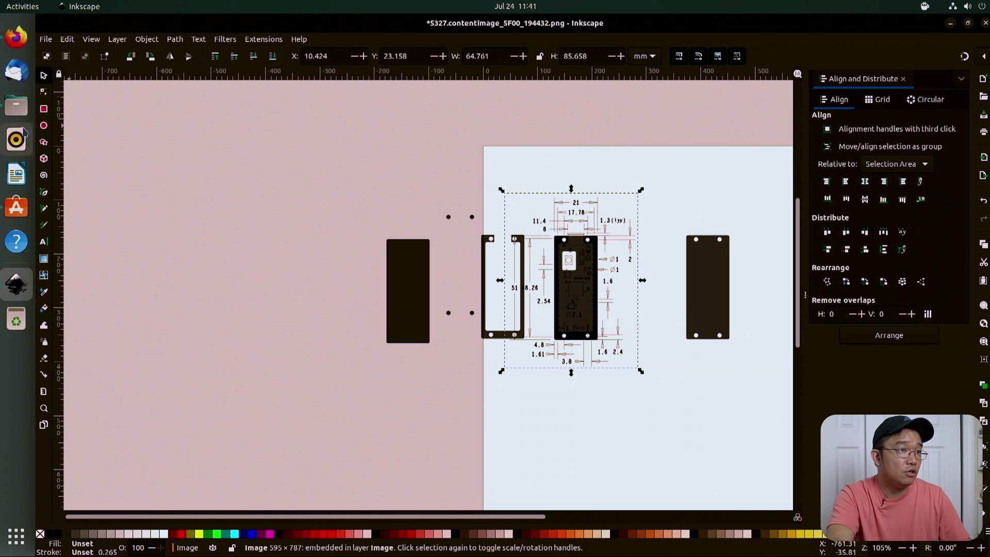
Step: Arrange the three plates in a row below the board drawing, select them, and open Export
mouse_move(592, 281)
mouse_down()
mouse_move(712, 222)
mouse_move(694, 200)
mouse_move(663, 292)
mouse_up()
mouse_move(725, 293)
mouse_down()
mouse_move(529, 408)
mouse_move(481, 459)
mouse_up()
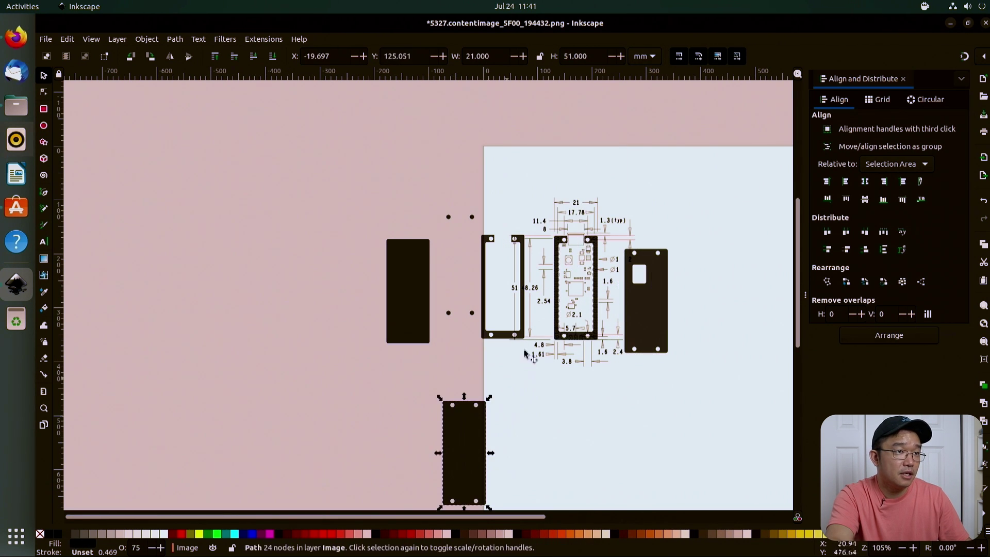
mouse_move(502, 342)
mouse_down()
mouse_move(537, 429)
mouse_move(549, 503)
mouse_move(543, 486)
mouse_move(535, 496)
mouse_up()
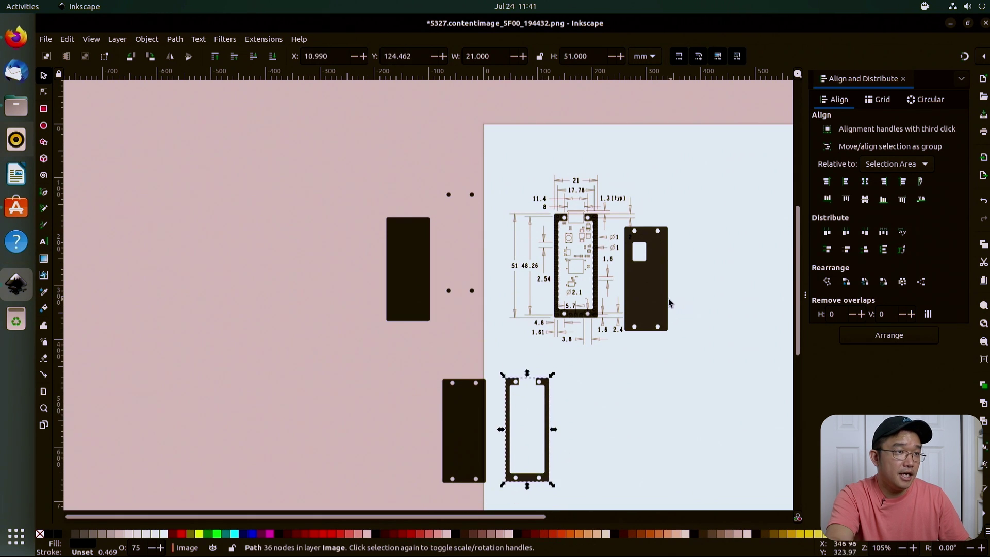
drag(664, 325, 606, 478)
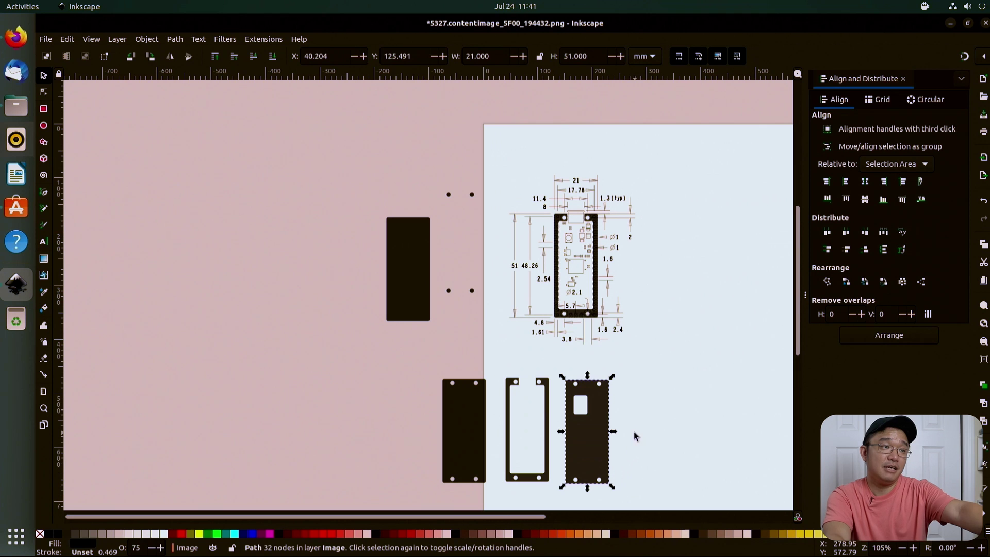
drag(373, 368, 664, 490)
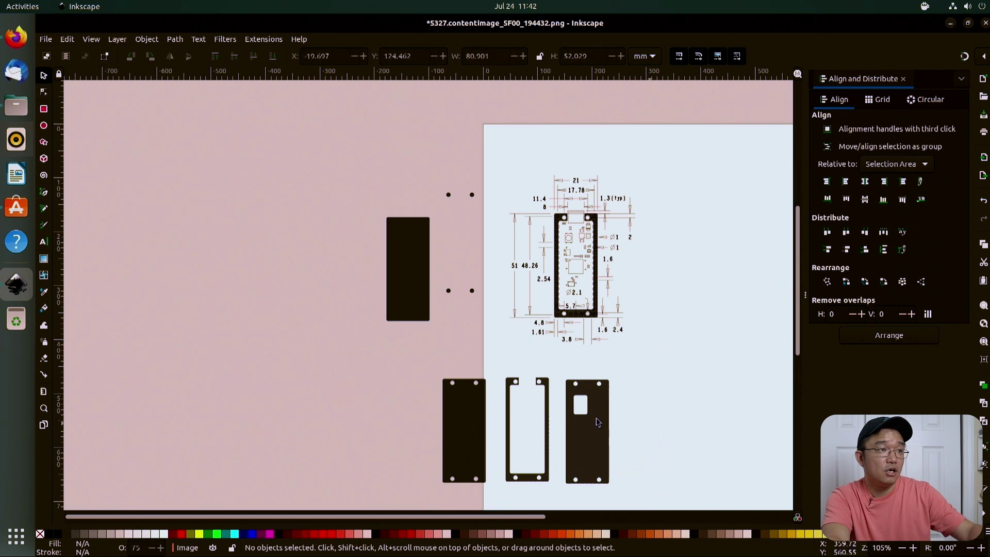
click(46, 39)
Step: Move the solid board plate from left of the page onto the page
click(65, 195)
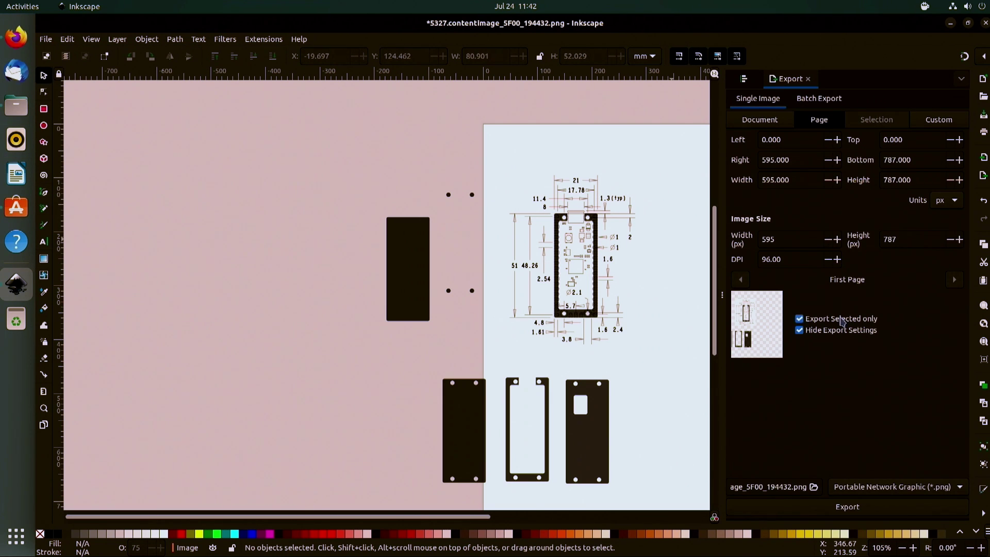
click(479, 430)
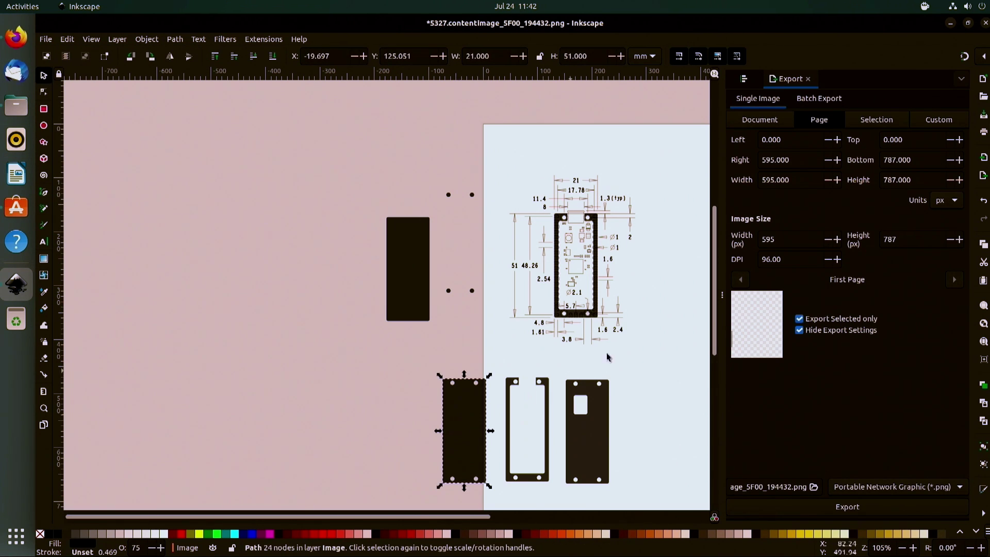
mouse_move(478, 419)
mouse_down()
mouse_move(613, 353)
mouse_move(684, 353)
mouse_up()
scroll(627, 423, down, 3)
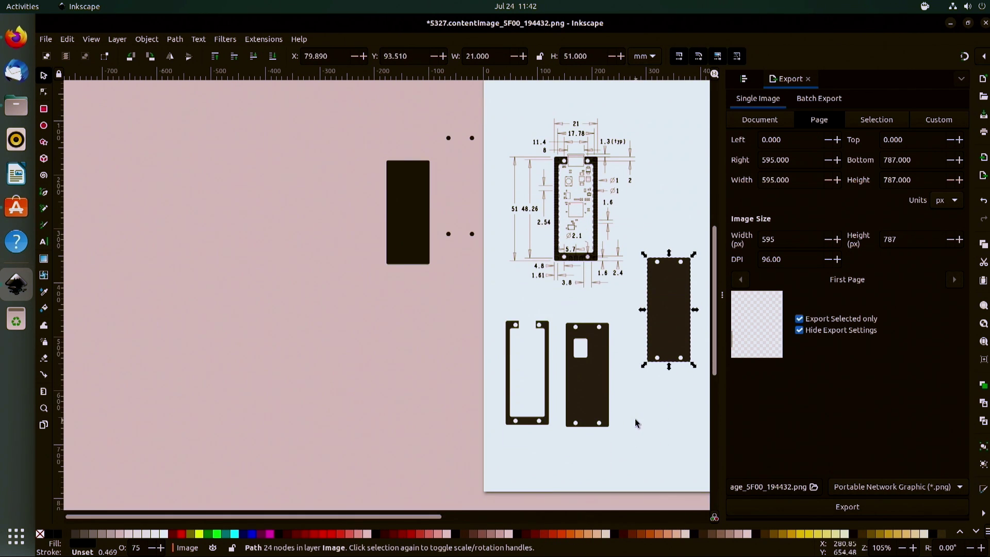
scroll(635, 420, right, 3)
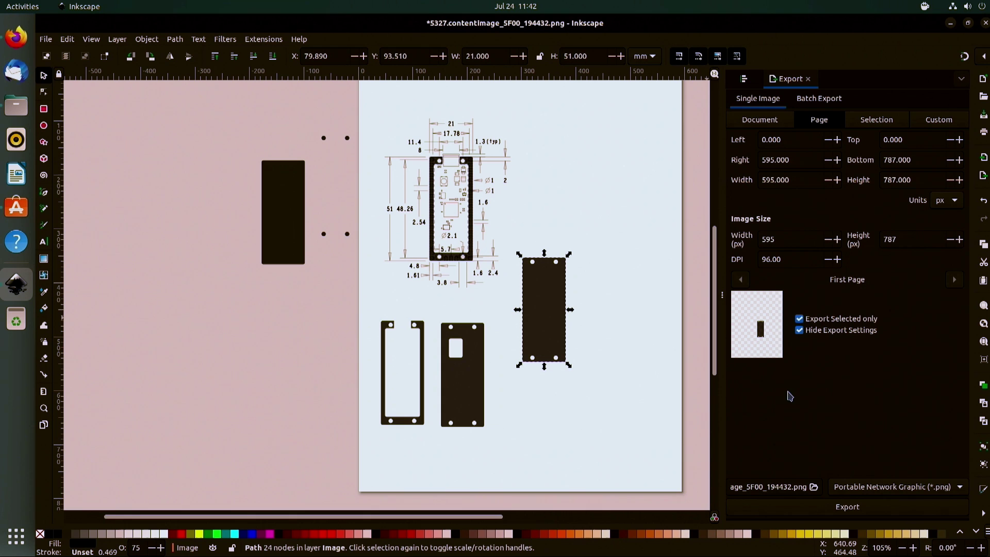
Step: Set the export type to Plain SVG and target bottom.svg in Documents
click(919, 492)
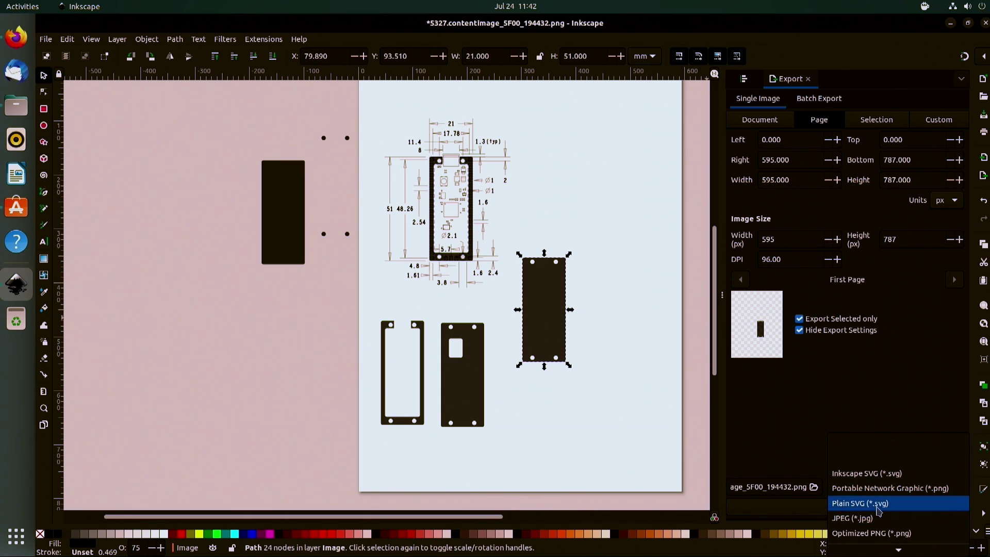
click(860, 504)
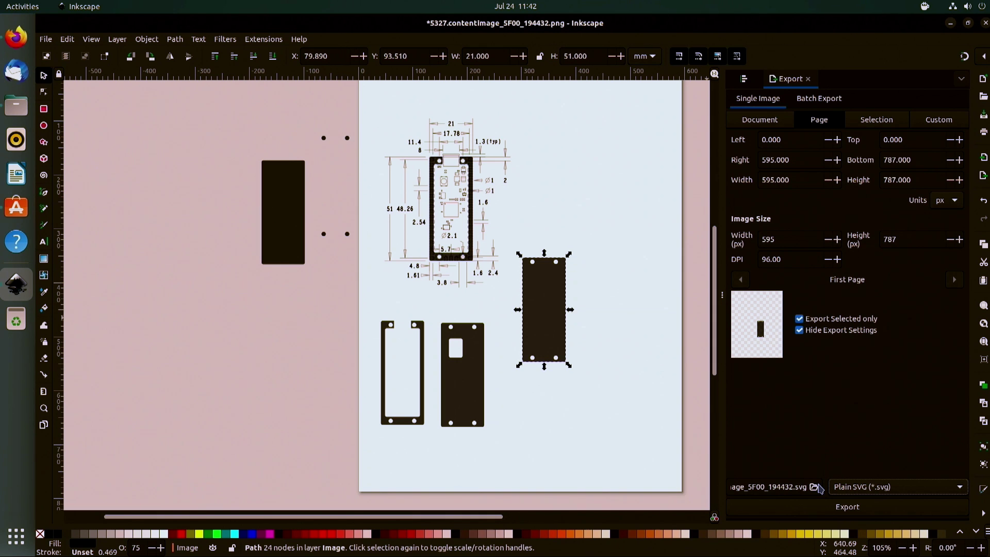
click(814, 488)
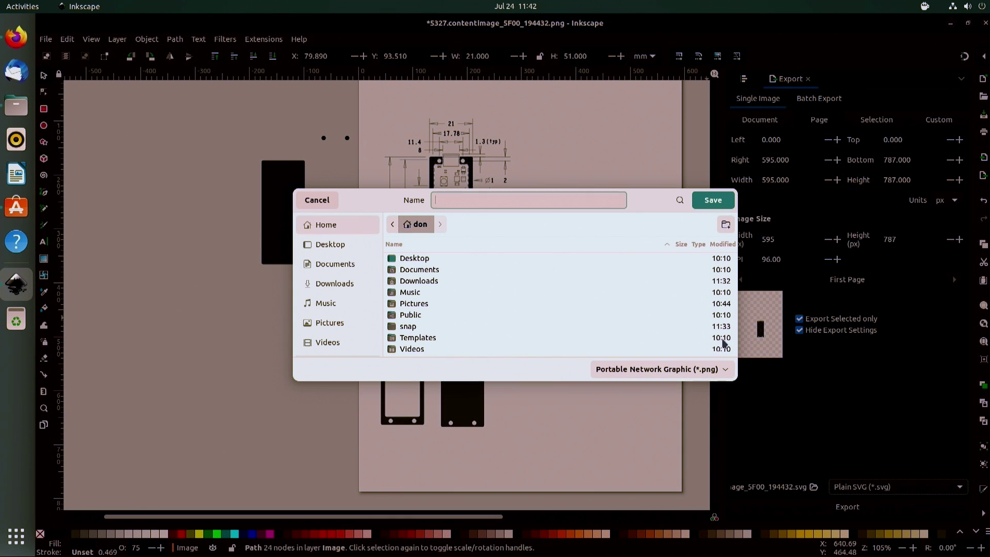
double_click(415, 272)
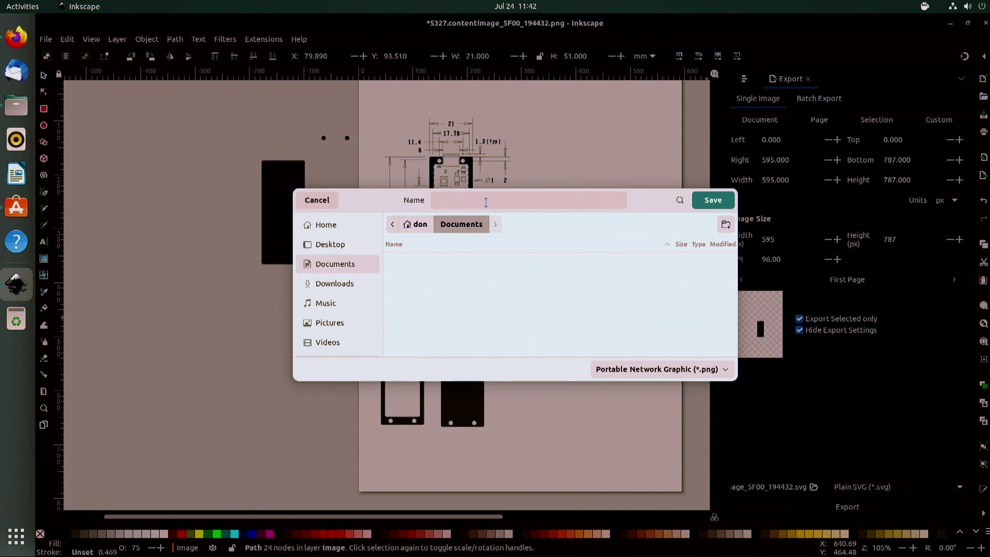
click(486, 202)
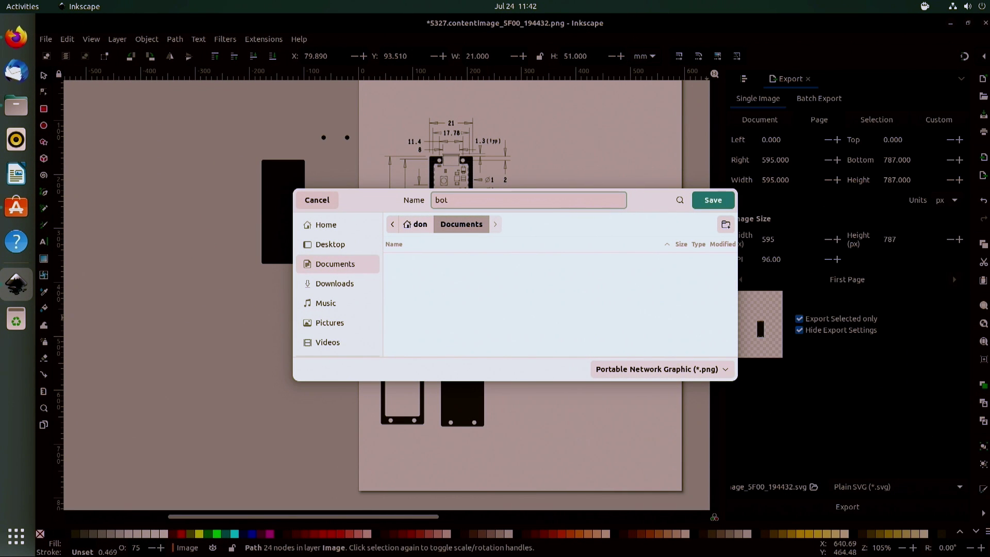
click(716, 201)
click(459, 406)
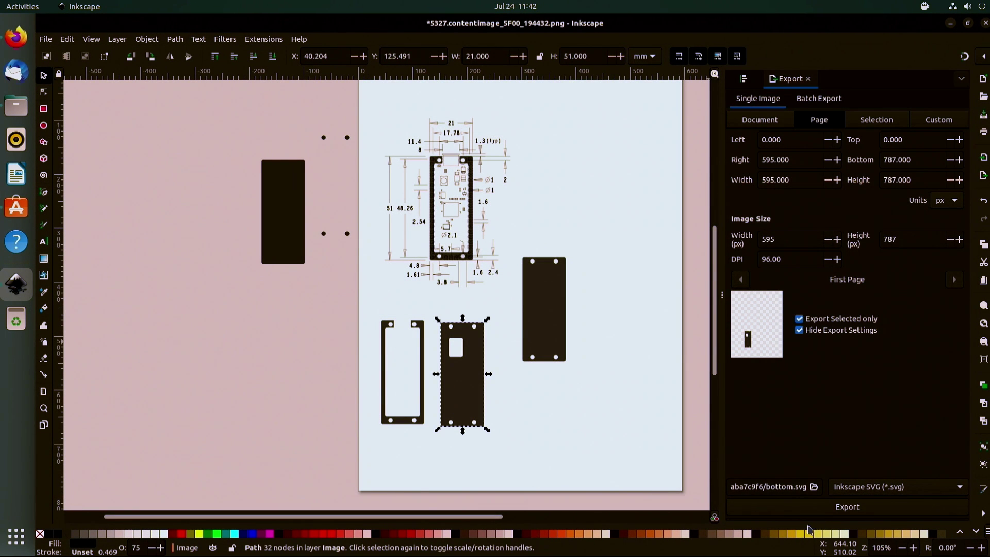
Step: Export the windowed plate as top.svg in Documents
click(814, 488)
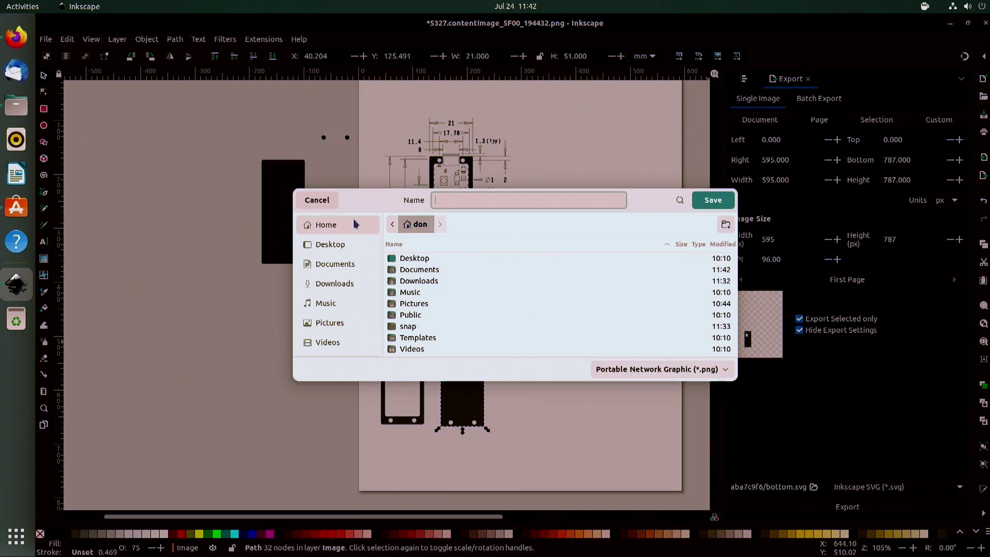
click(369, 257)
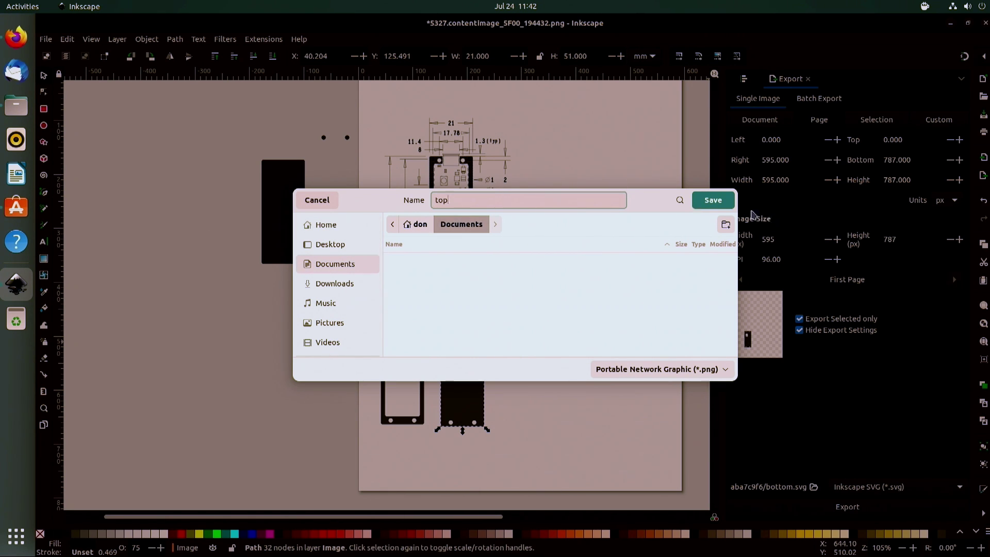
click(722, 202)
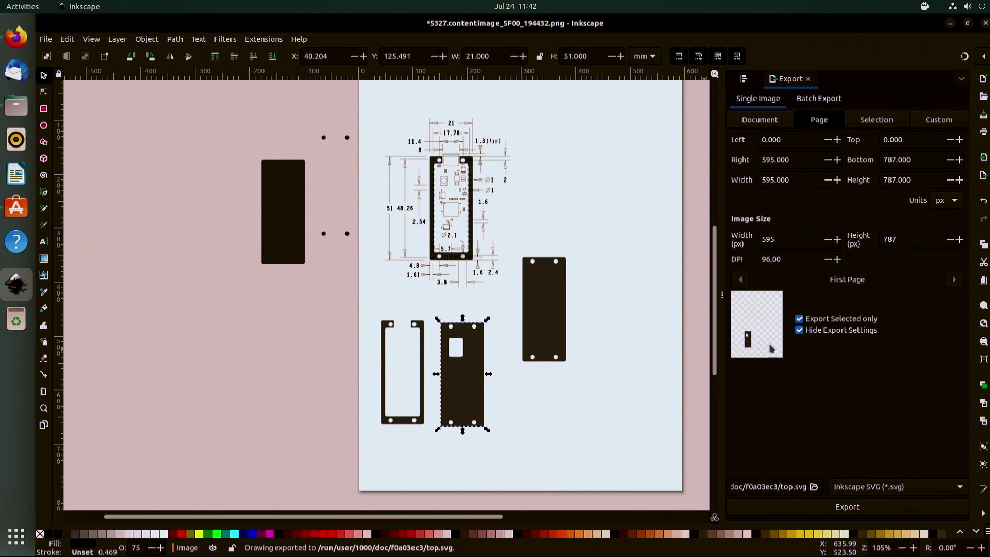
Step: Export the frame-shaped plate as mid.svg in Documents
click(383, 389)
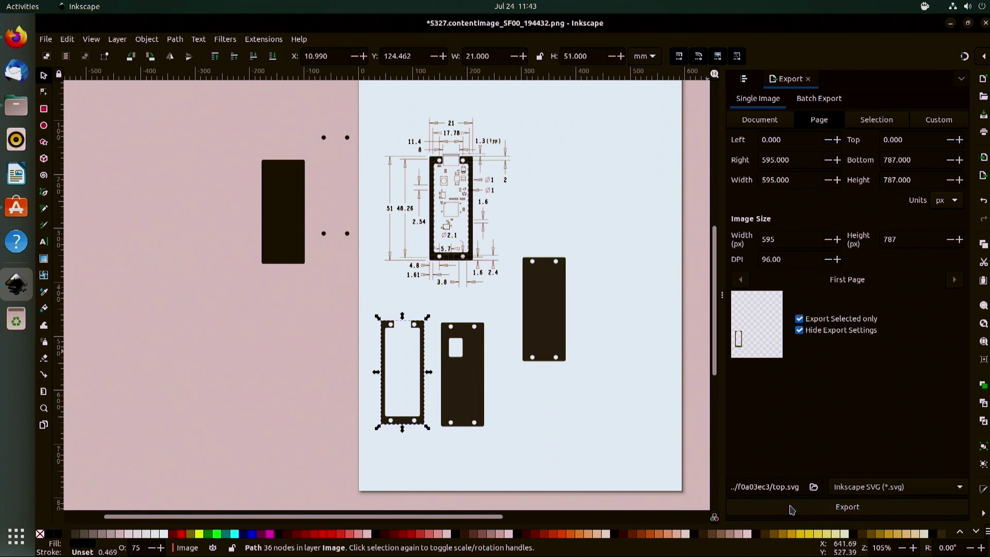
click(815, 490)
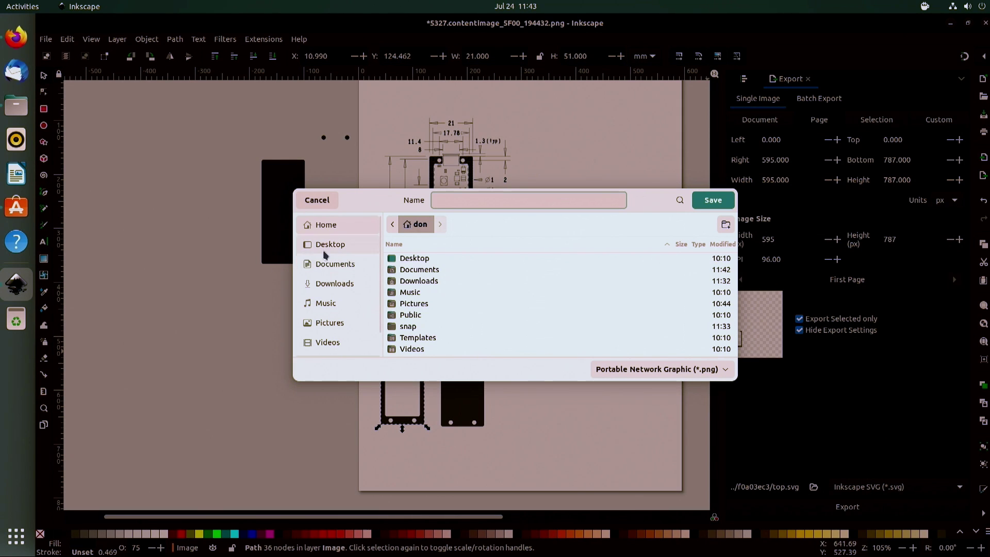
click(330, 262)
text(mid)
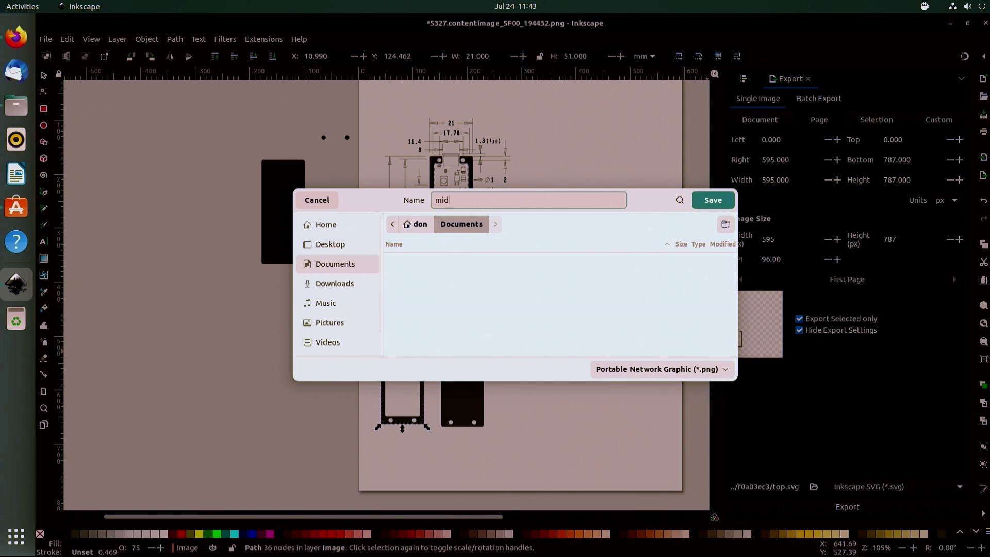
click(713, 200)
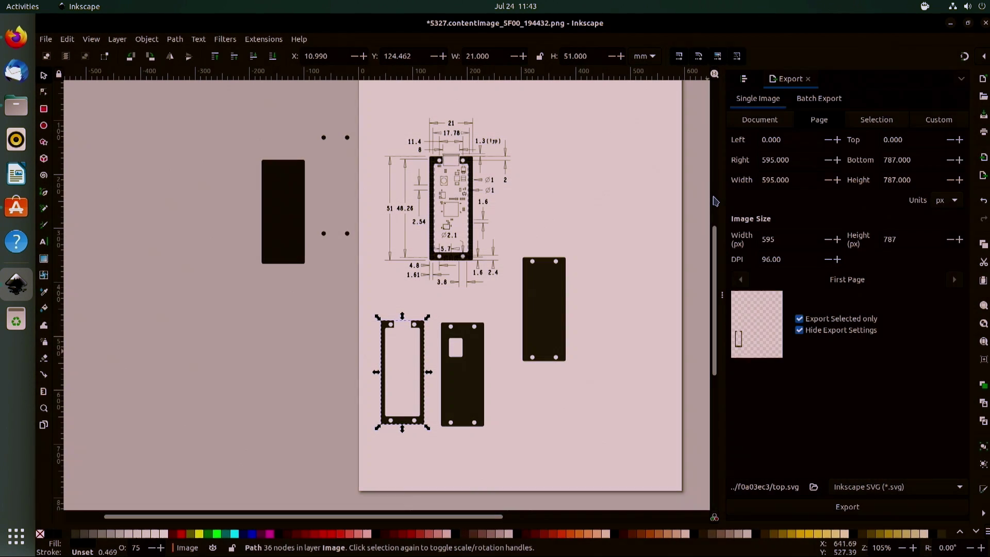
click(950, 23)
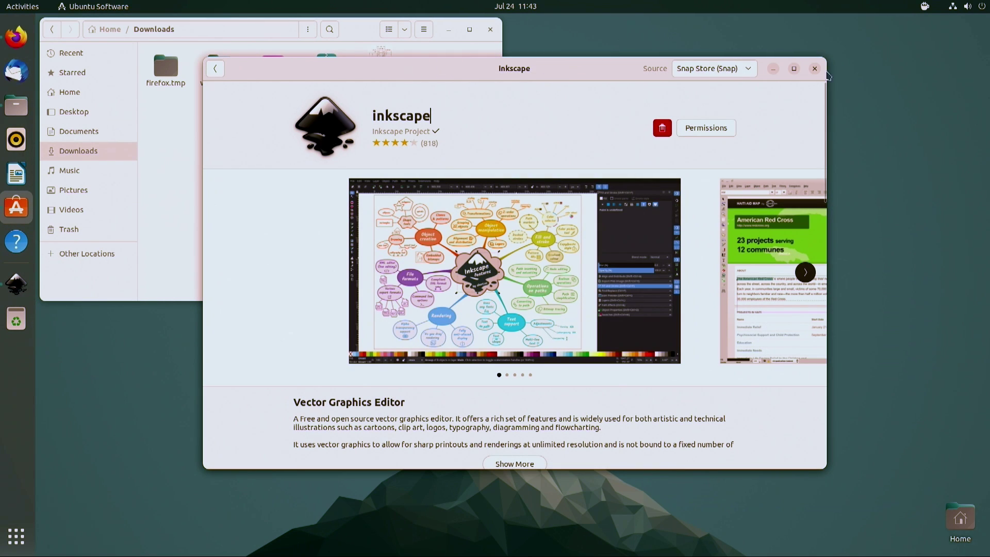
Step: Search tinkercad123 in a new Firefox tab and open the Tinkercad result
click(815, 69)
click(16, 37)
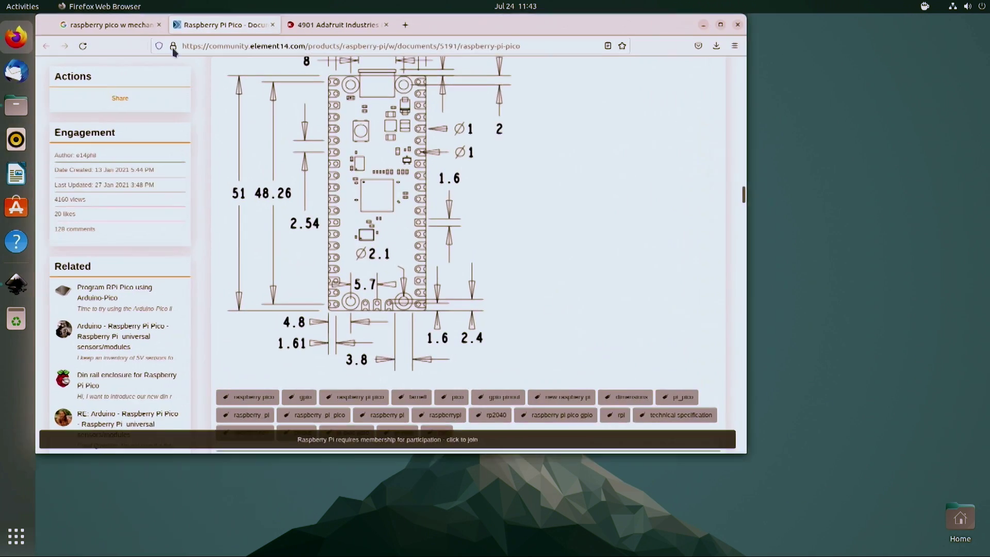
click(417, 24)
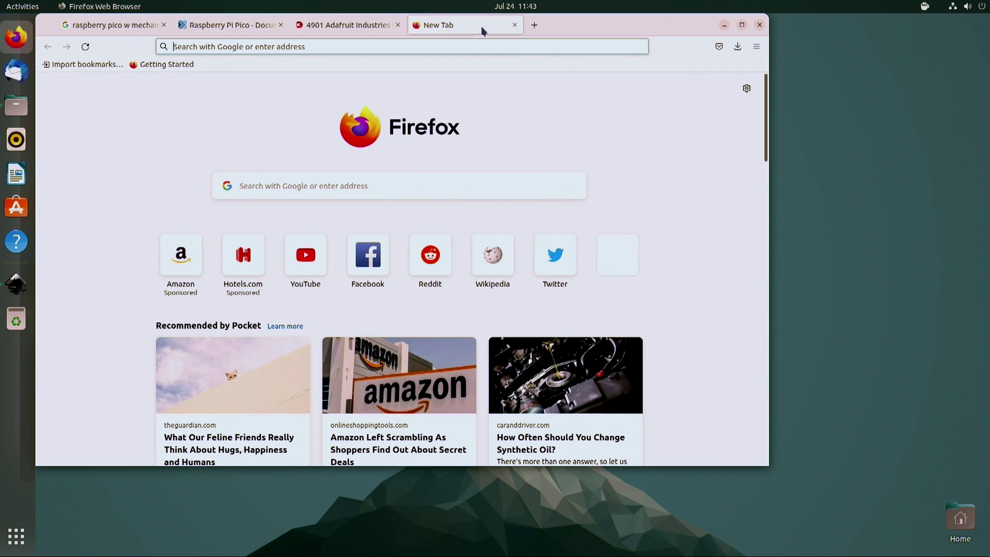
click(460, 50)
text(tinker)
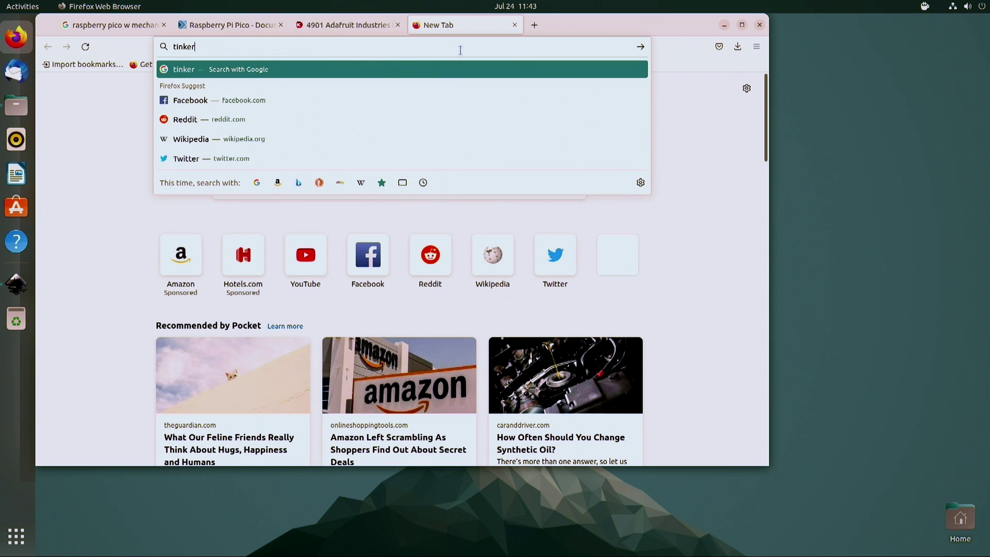
text(cad123)
key(Return)
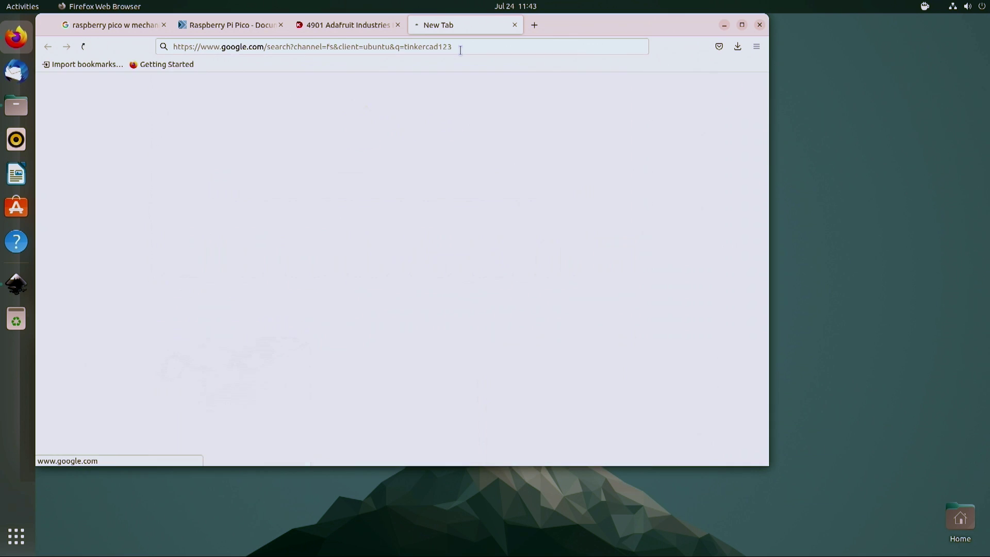
click(157, 210)
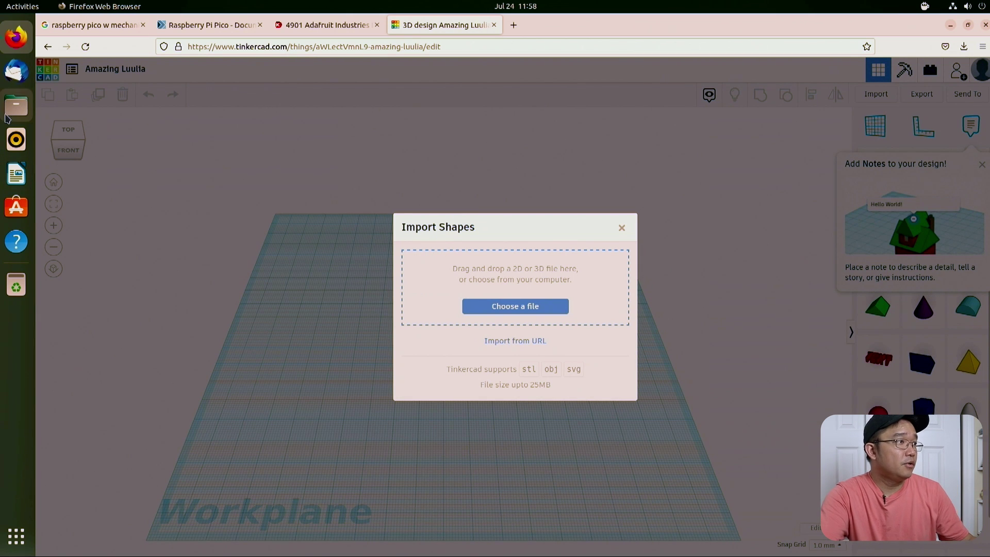
Step: Import bot.svg from Documents and centre the 21 × 51 mm plate on the workplane
click(16, 105)
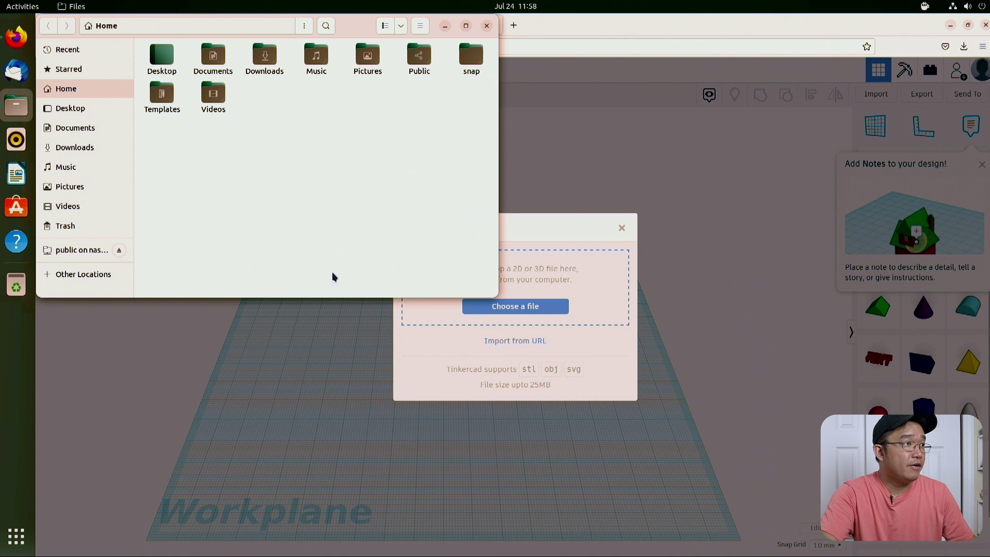
double_click(219, 62)
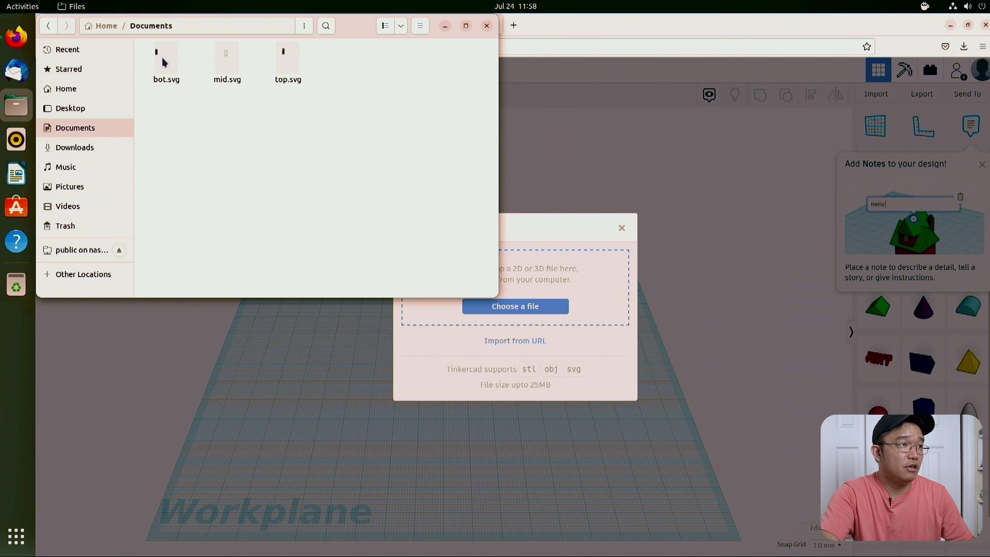
drag(162, 62, 571, 272)
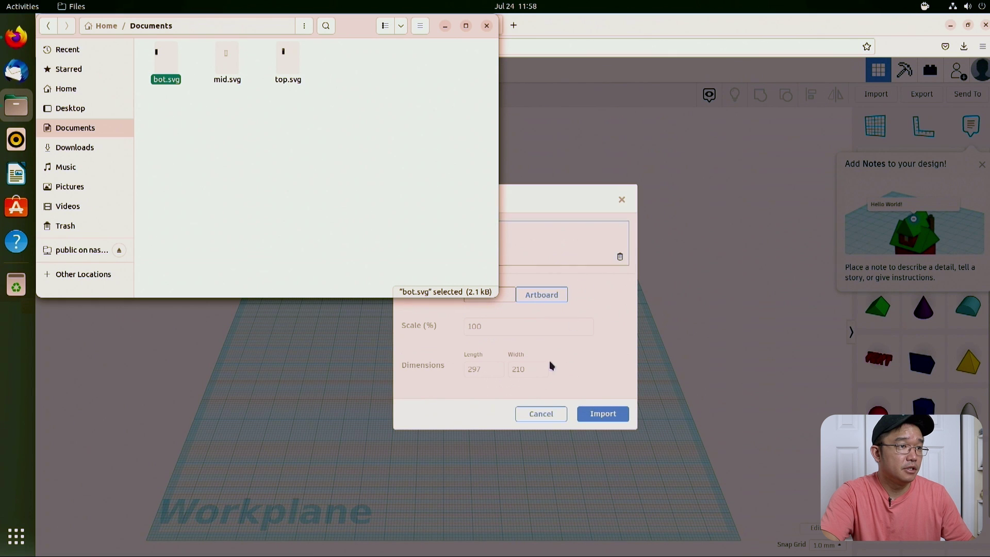
click(600, 413)
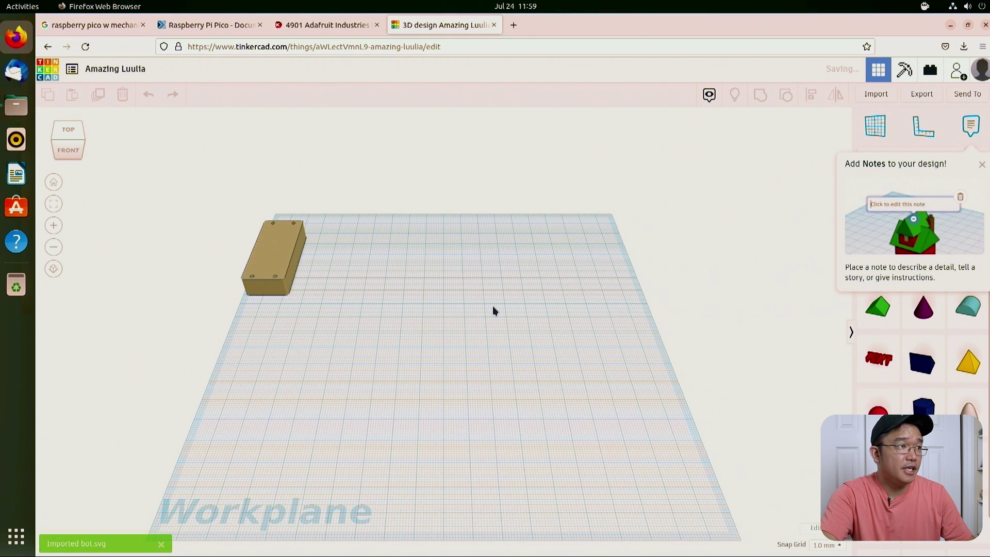
click(274, 257)
drag(274, 258, 437, 372)
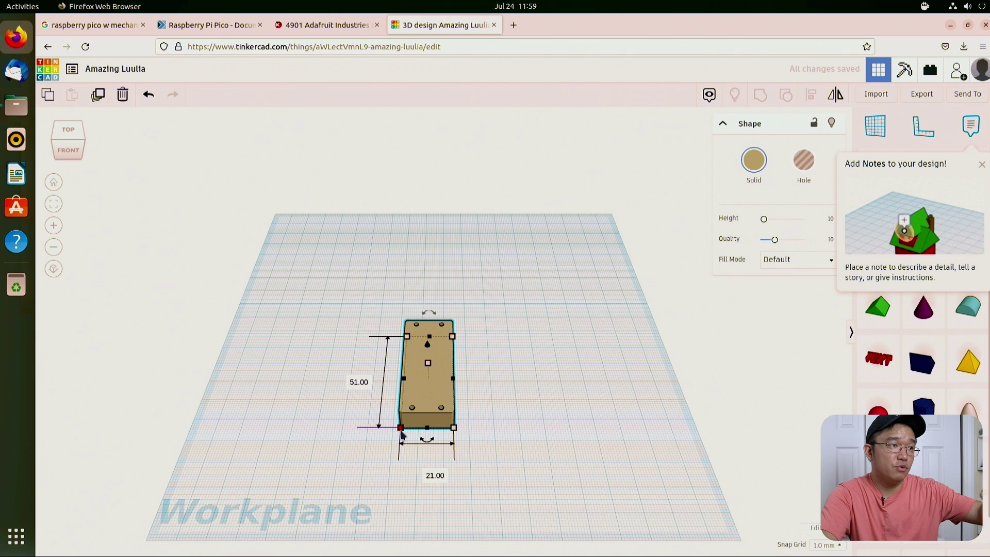
click(466, 376)
Step: Import mid.svg from the file manager as the red frame
click(16, 106)
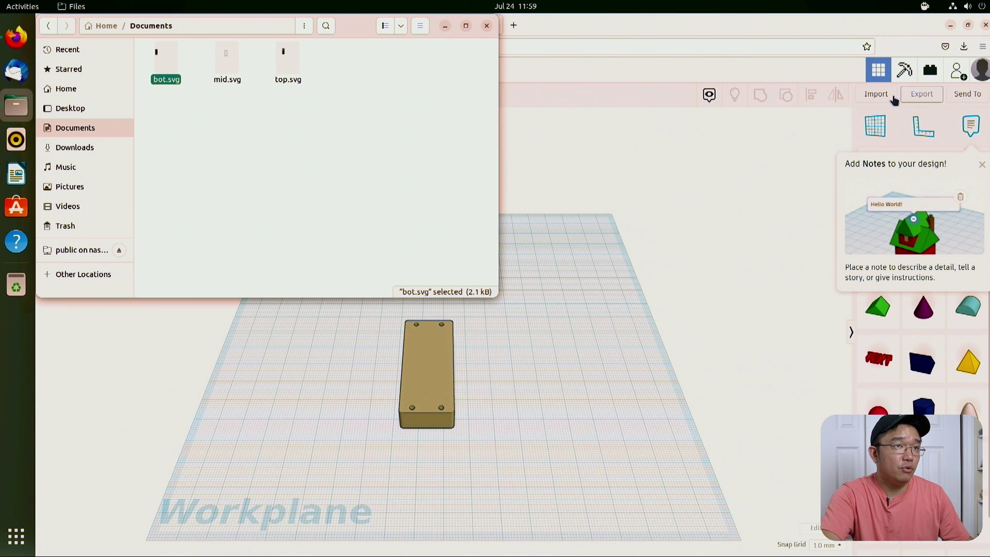
click(876, 93)
key(alt+Tab)
drag(227, 61, 562, 258)
click(603, 413)
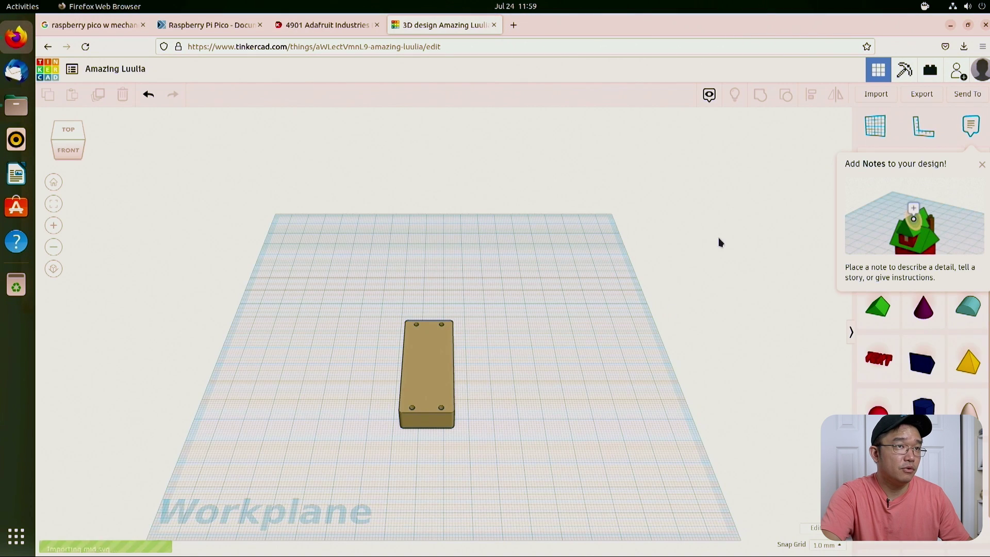
Step: Import top.svg as the dark blue plate
click(879, 95)
key(alt+Tab)
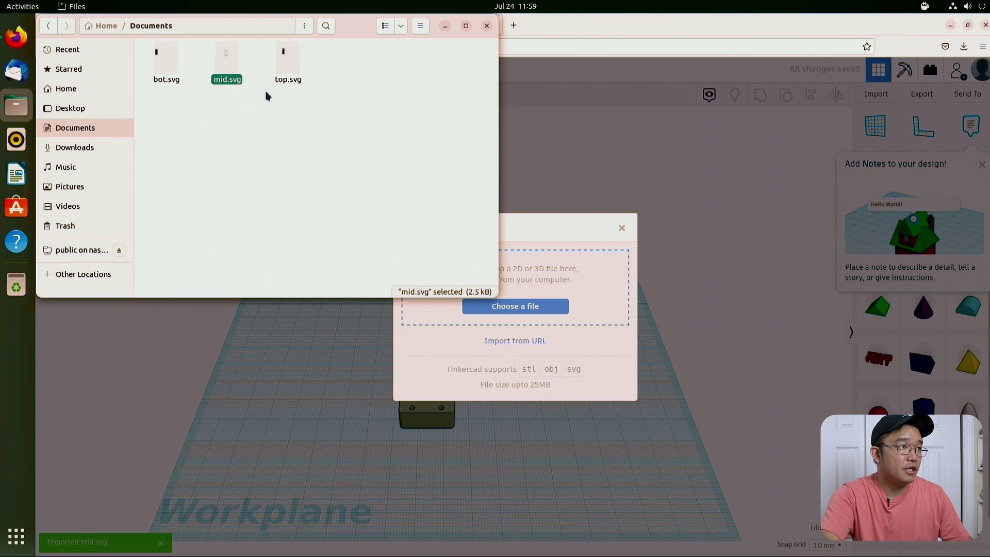
drag(289, 78, 602, 276)
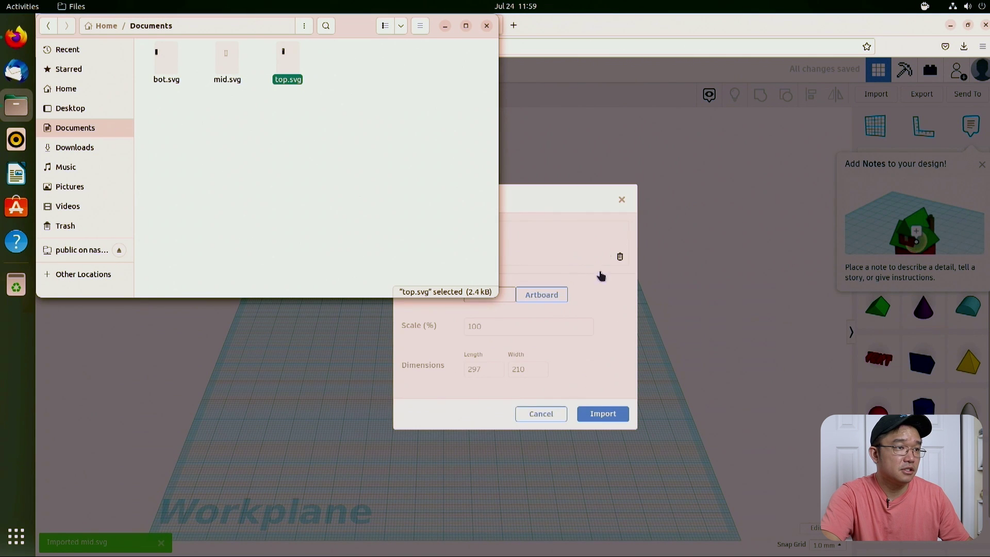
click(604, 410)
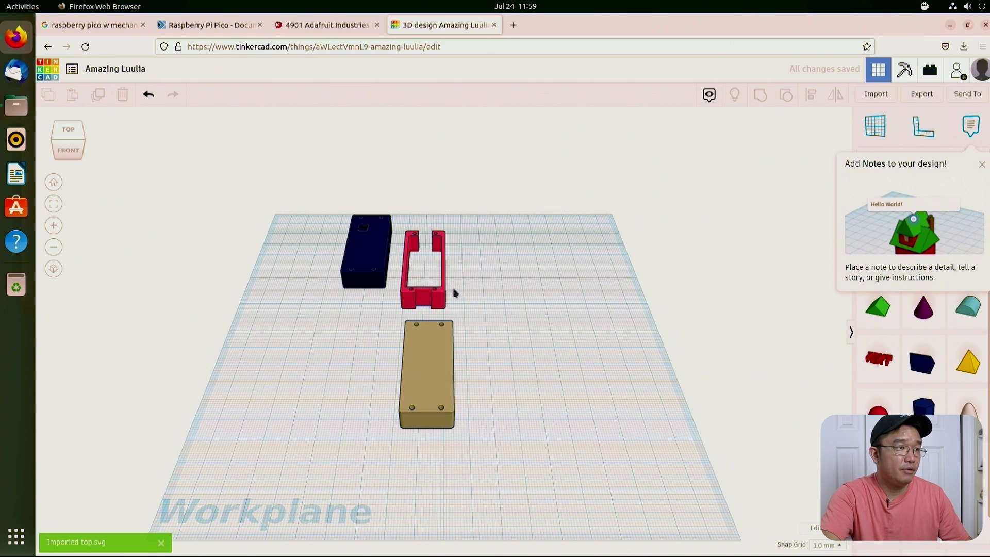
Step: Set the tan plate and red frame heights to 2 mm
drag(478, 323, 417, 349)
click(417, 350)
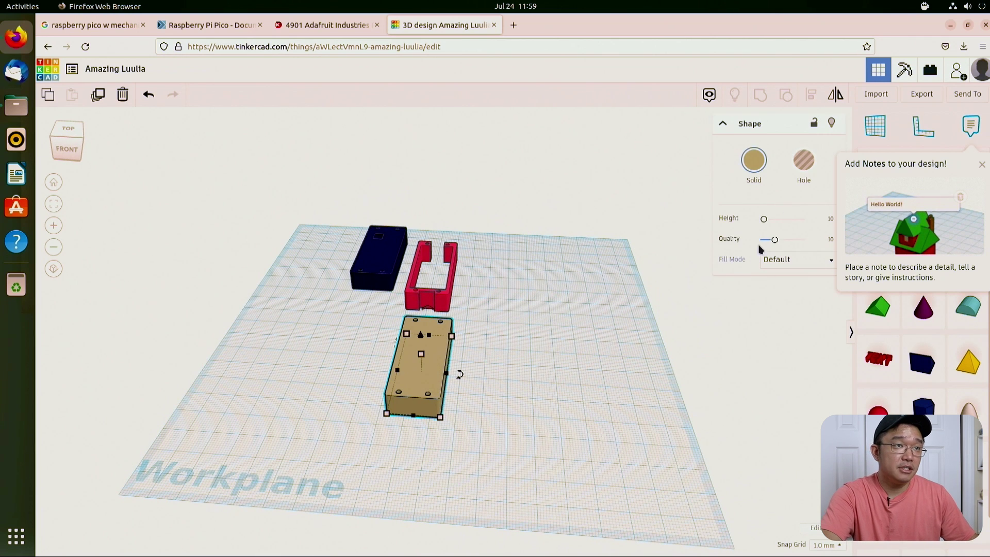
click(830, 220)
text(2)
key(Return)
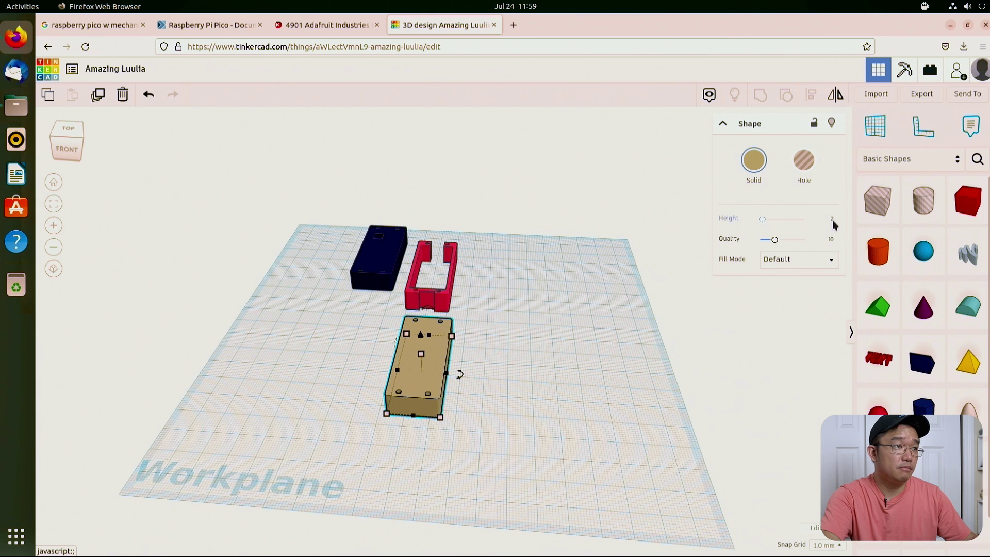
drag(457, 322, 493, 336)
click(430, 320)
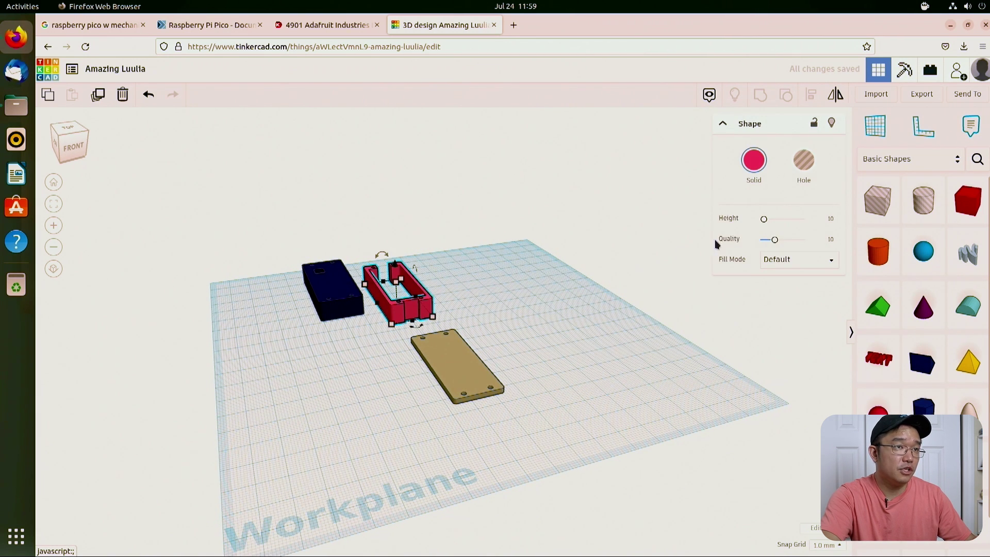
click(660, 304)
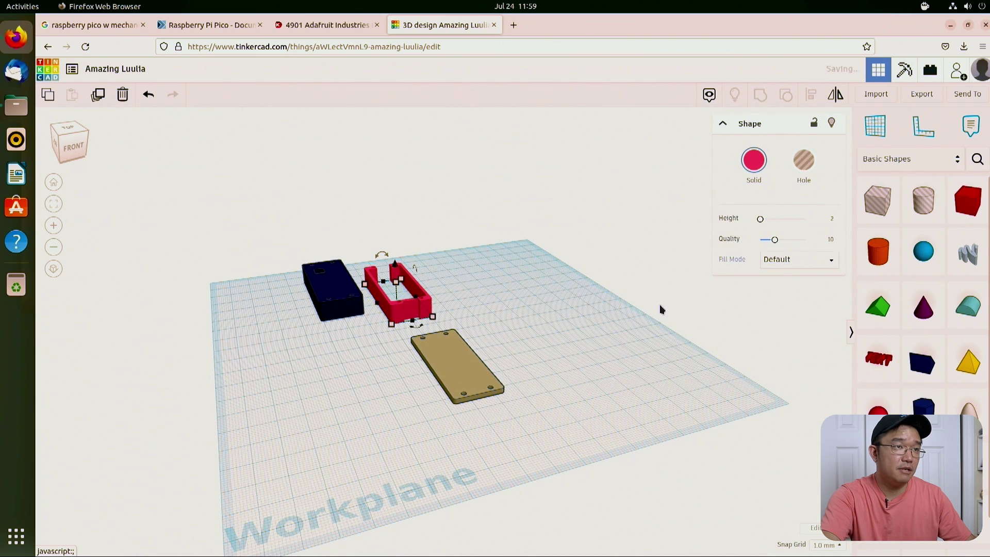
Step: Flatten the navy plate to 2 mm tall
drag(570, 317, 413, 269)
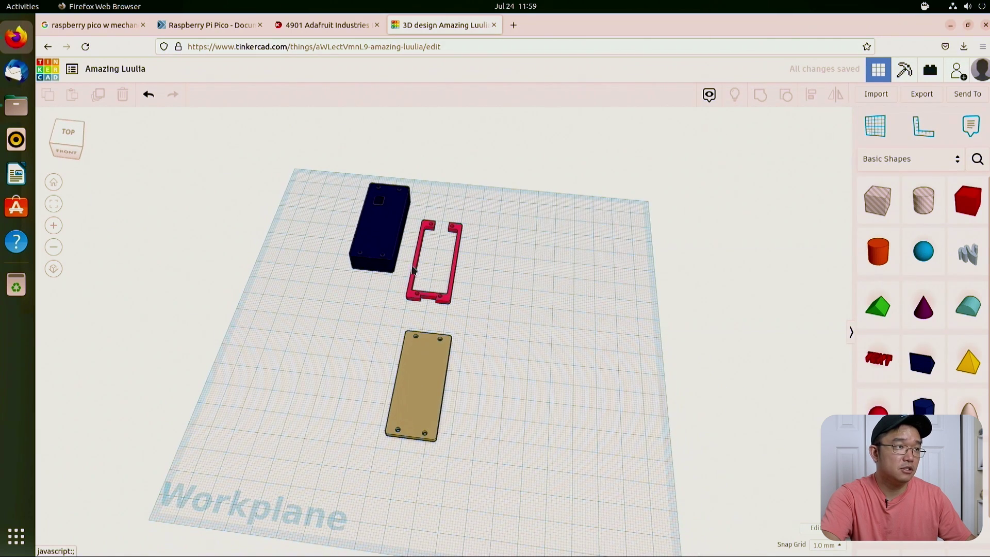
click(393, 263)
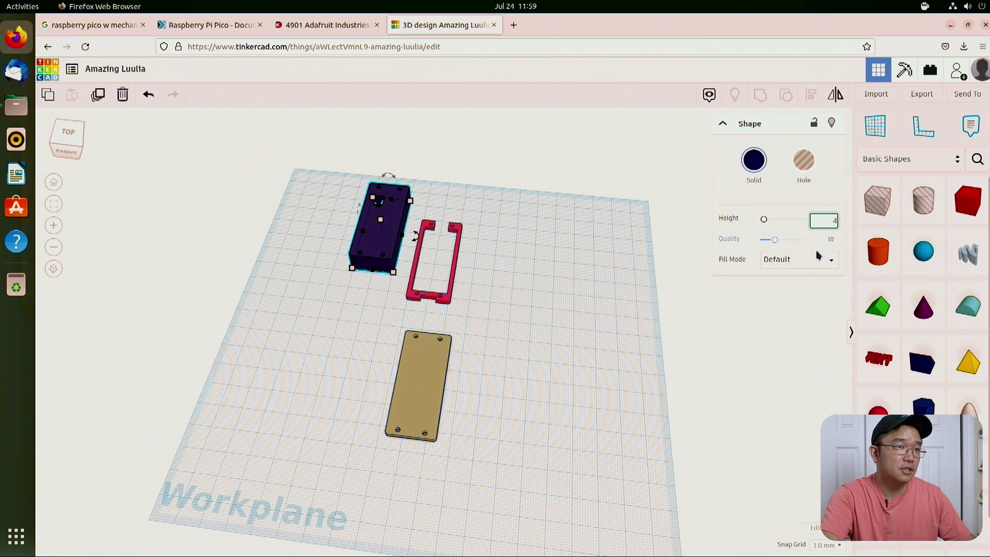
key(Return)
drag(480, 305, 585, 259)
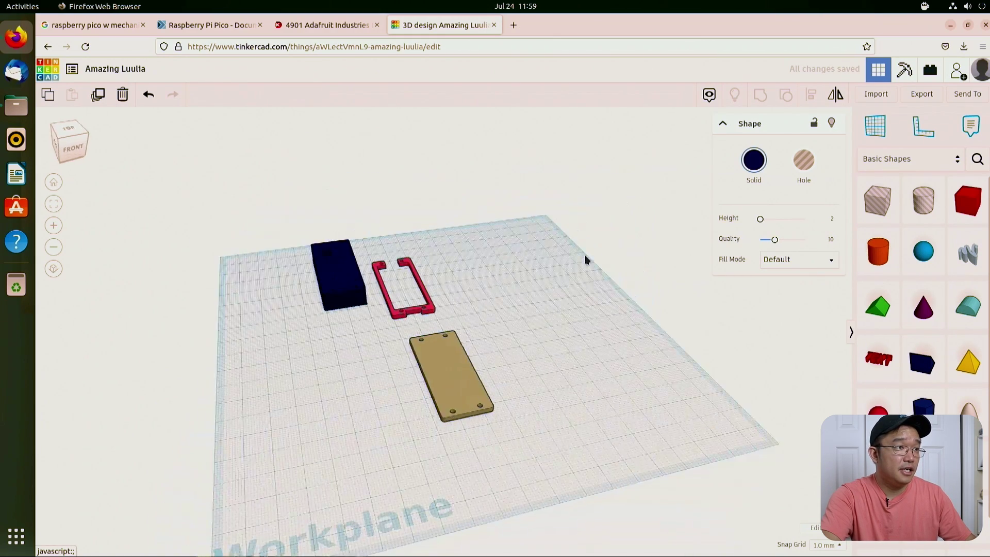
scroll(471, 294, up, 3)
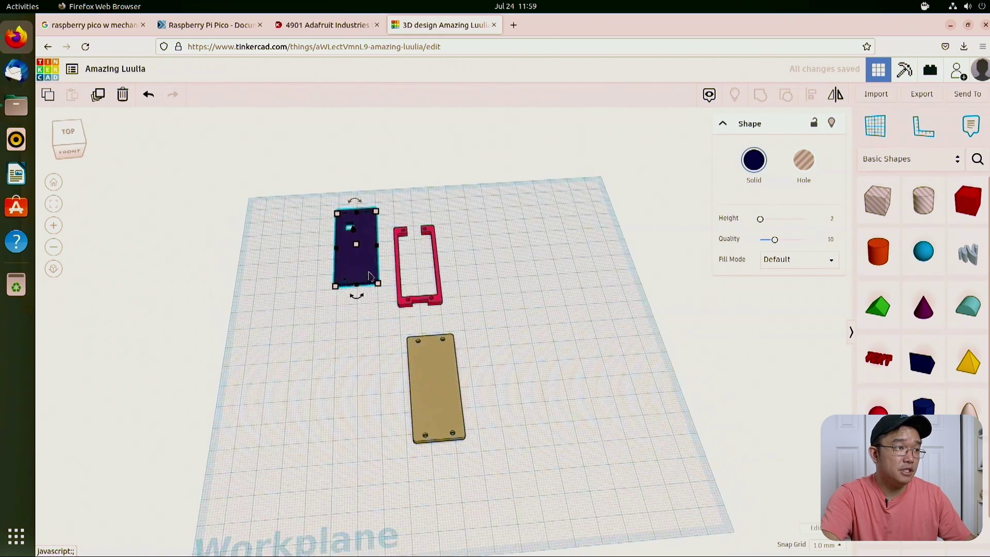
Step: Move the navy plate beside the tan plate and select both
drag(361, 268, 495, 384)
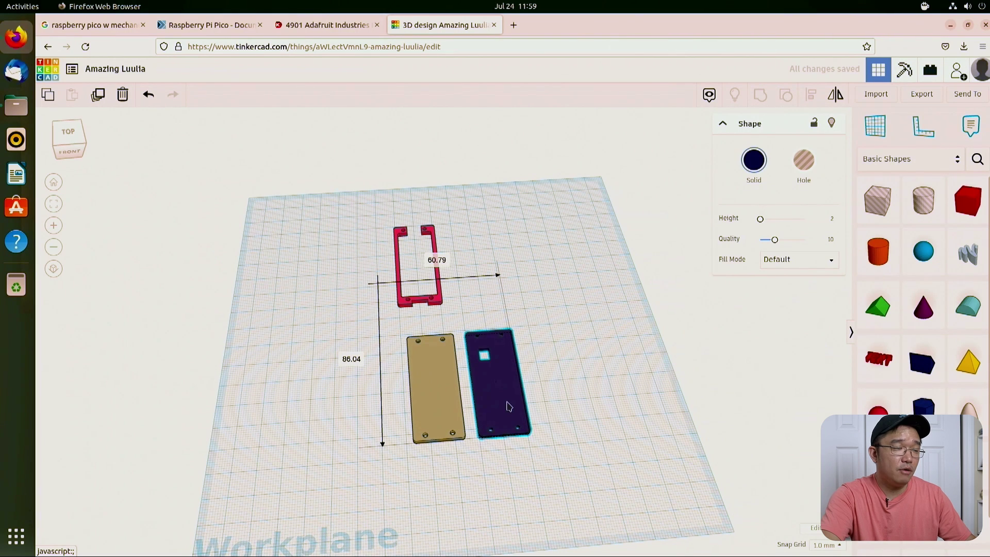
click(420, 379)
shift+click(515, 375)
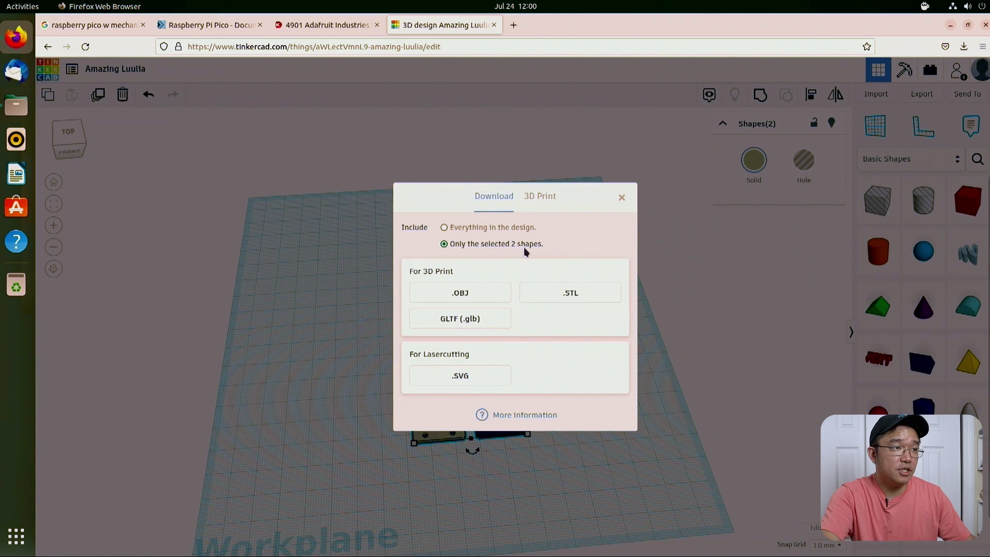
Step: Download aWLectVmnL9.stl for tan plus navy plates and aWLectVmnL9(1).stl for the red frame
click(570, 293)
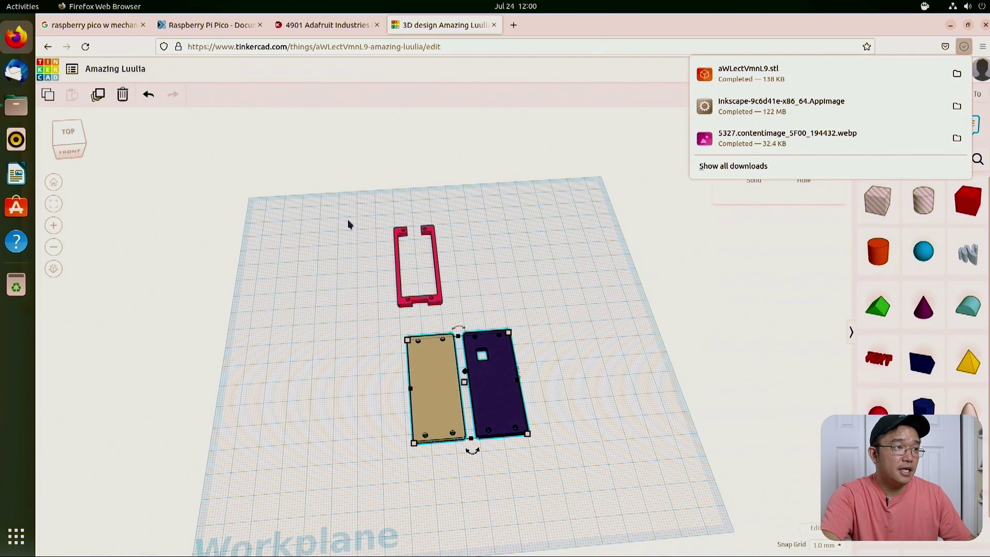
click(440, 301)
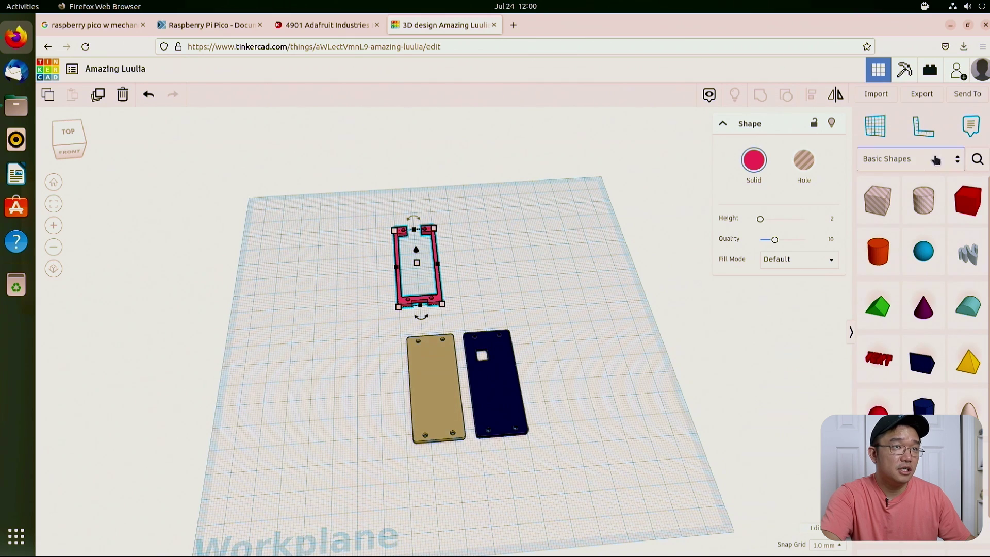
click(921, 95)
click(568, 290)
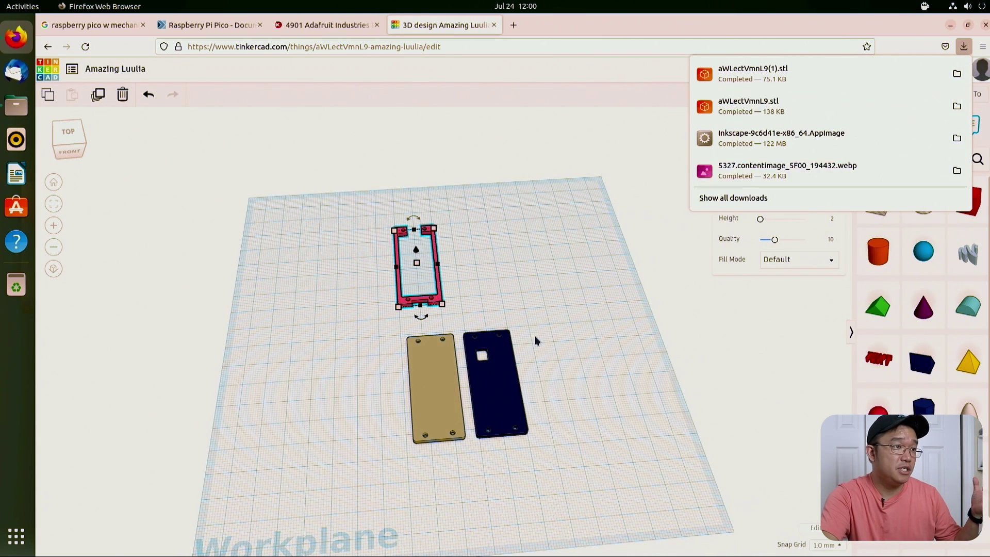
drag(537, 341, 460, 342)
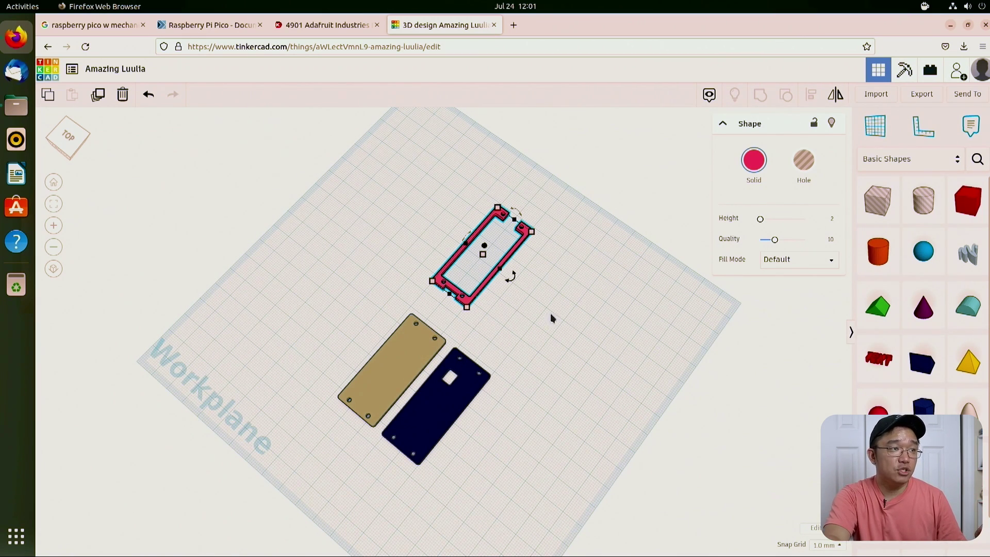
Step: Position the red frame just left of the tan plate with a 2.00 mm adjustment
drag(551, 316, 345, 424)
click(430, 405)
drag(430, 405, 331, 399)
click(332, 419)
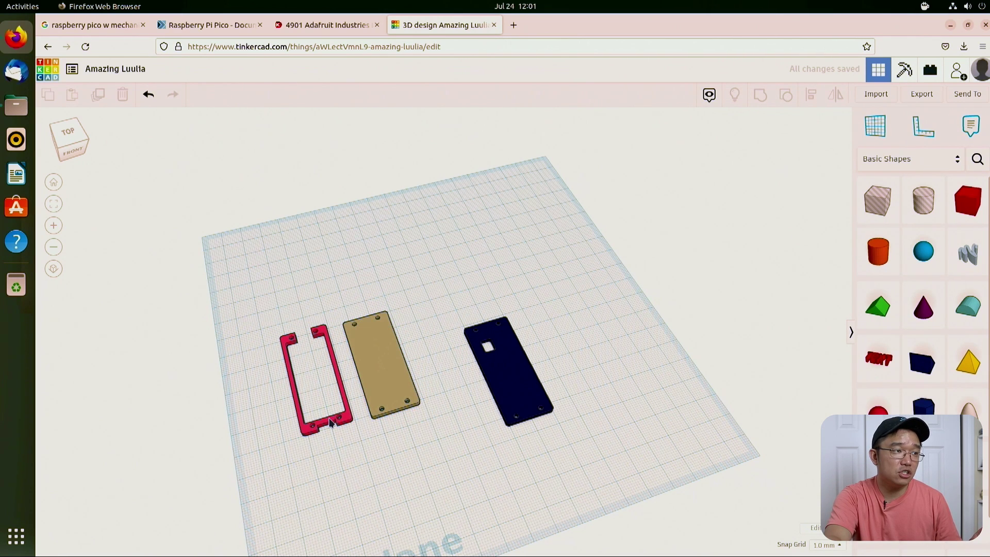
click(339, 414)
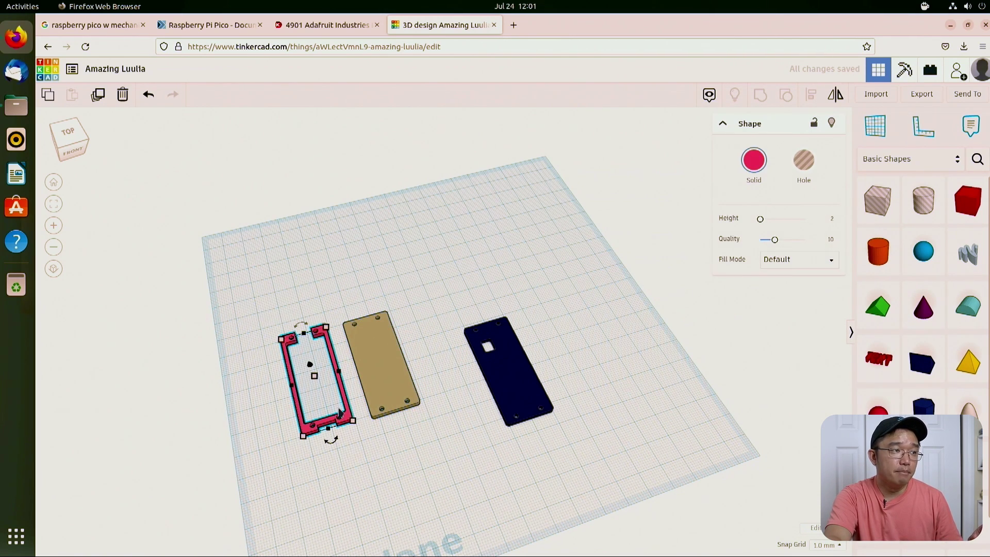
shift+click(379, 409)
click(312, 391)
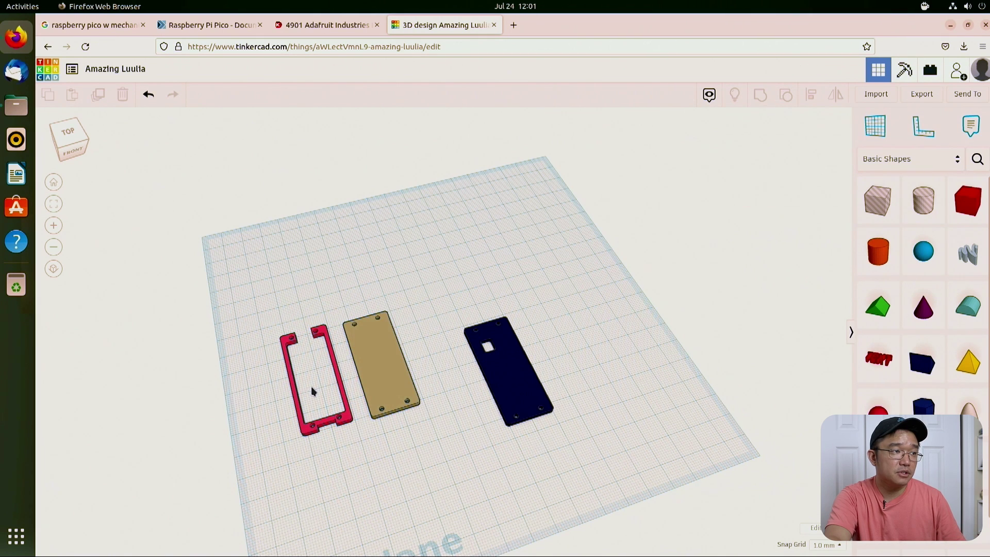
click(348, 414)
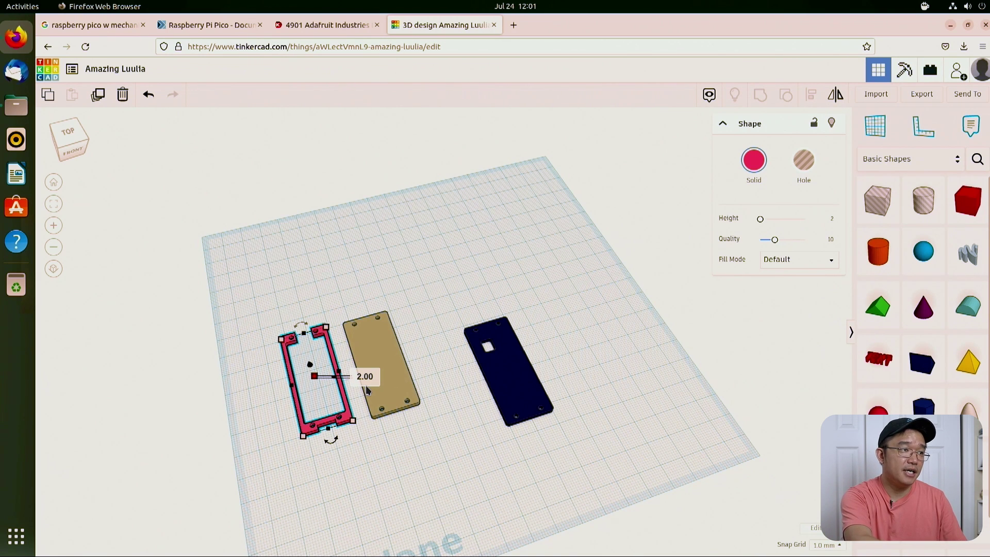
key(Return)
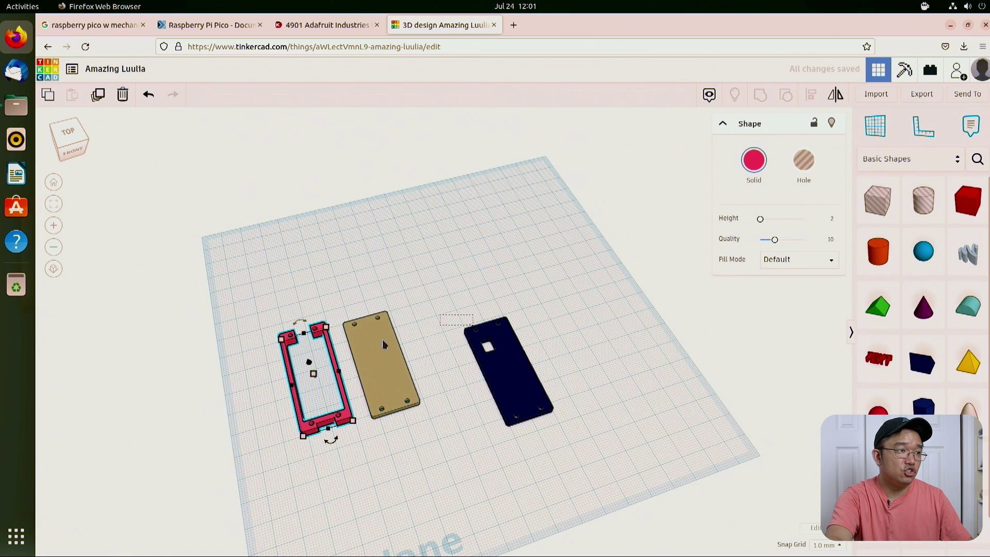
Step: Centre-align the red frame and the tan plate so the plate sits inside the frame
drag(266, 397, 266, 398)
drag(240, 299, 419, 414)
drag(369, 392, 371, 320)
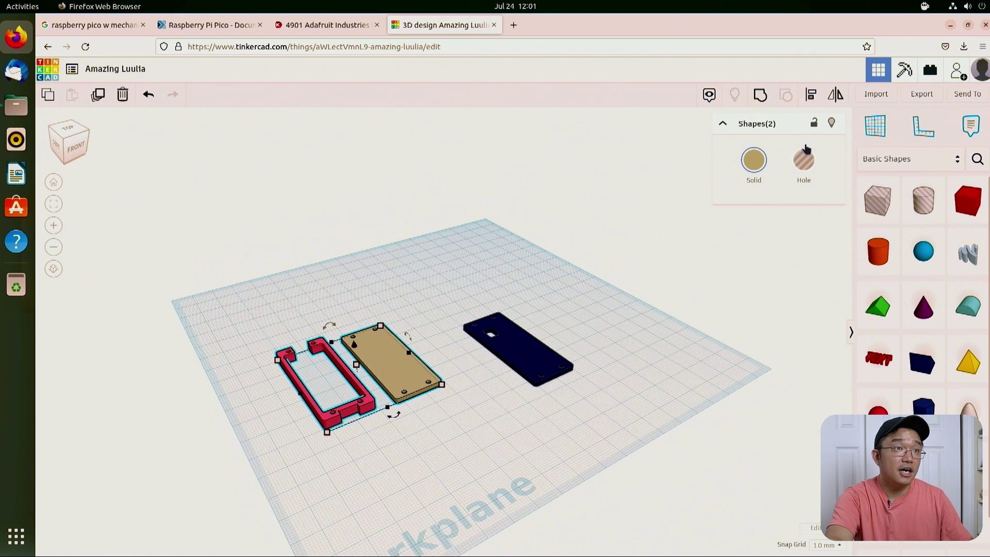
click(811, 103)
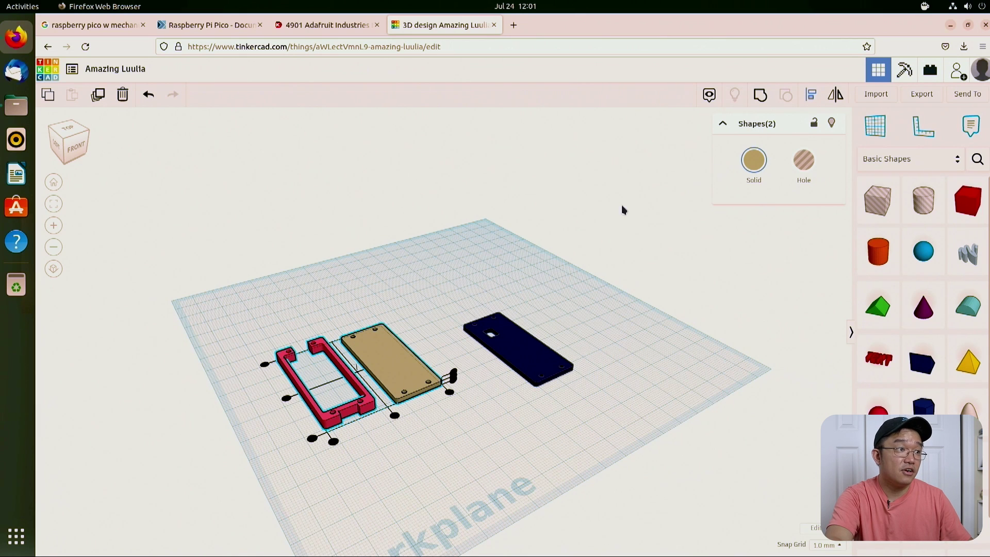
click(349, 428)
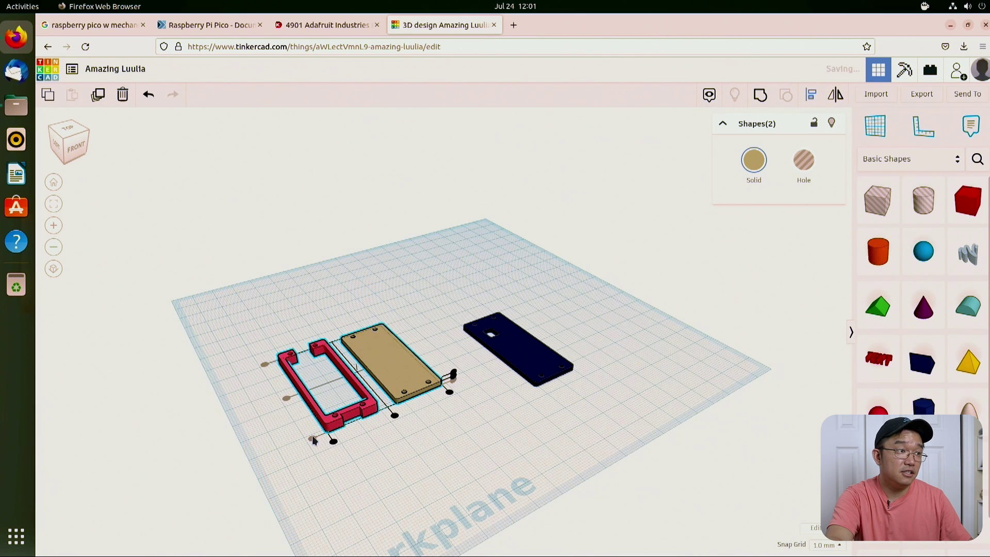
click(333, 442)
click(332, 447)
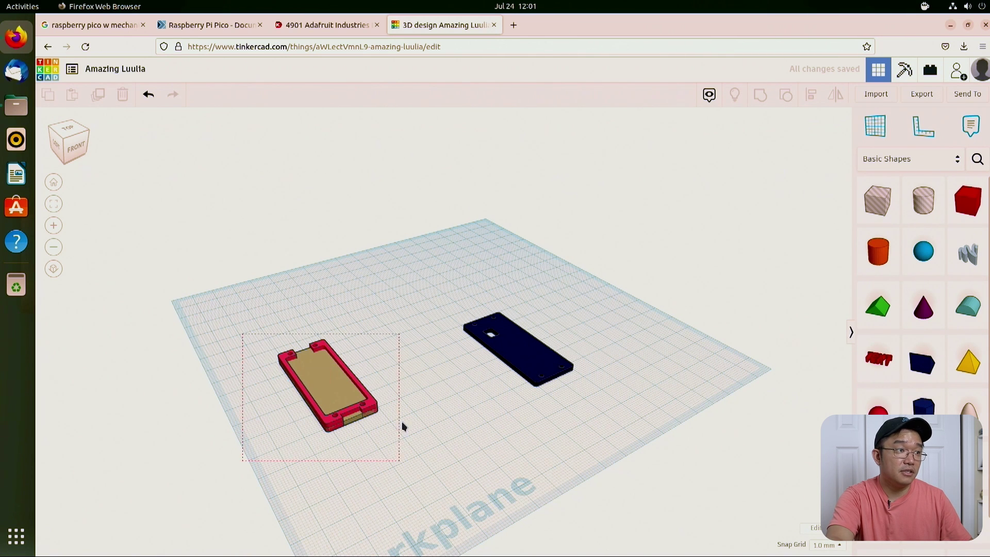
Step: Group the red frame and tan plate into one tan case base with walls
drag(242, 333, 402, 426)
click(759, 96)
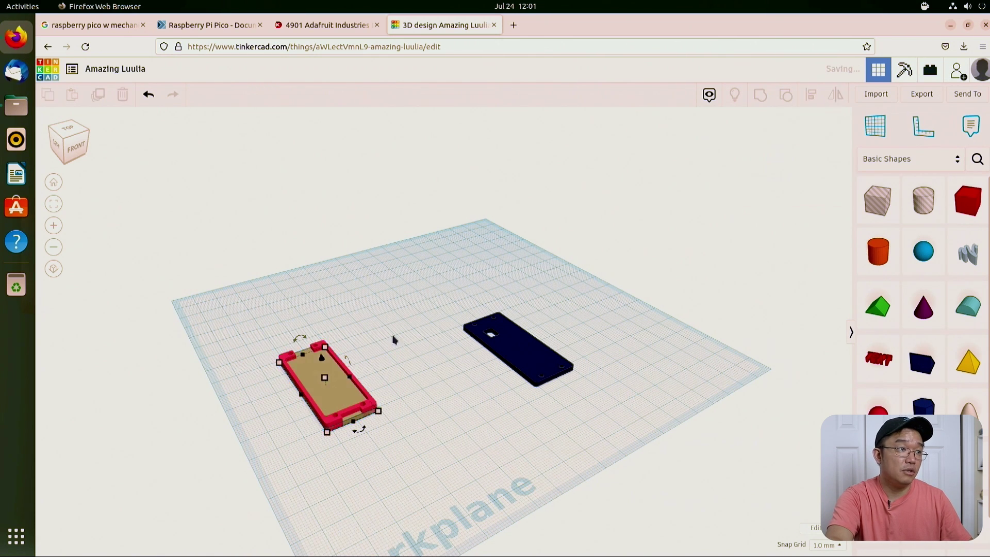
drag(309, 384, 330, 355)
click(295, 342)
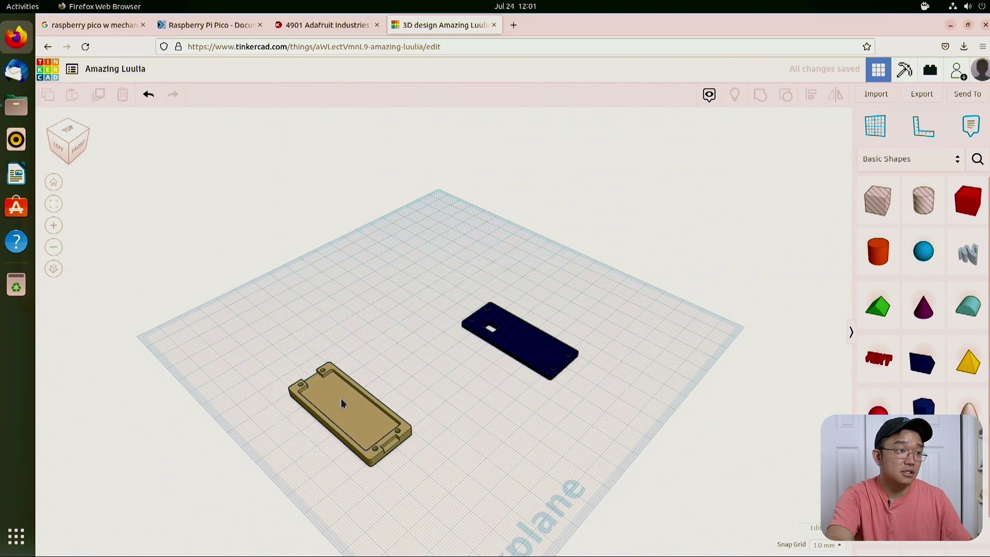
drag(334, 410, 368, 376)
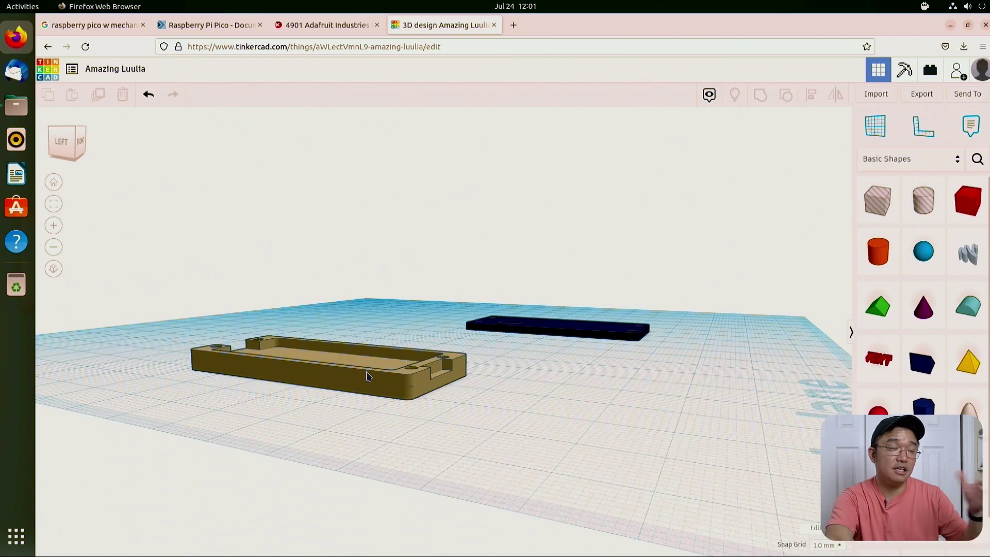